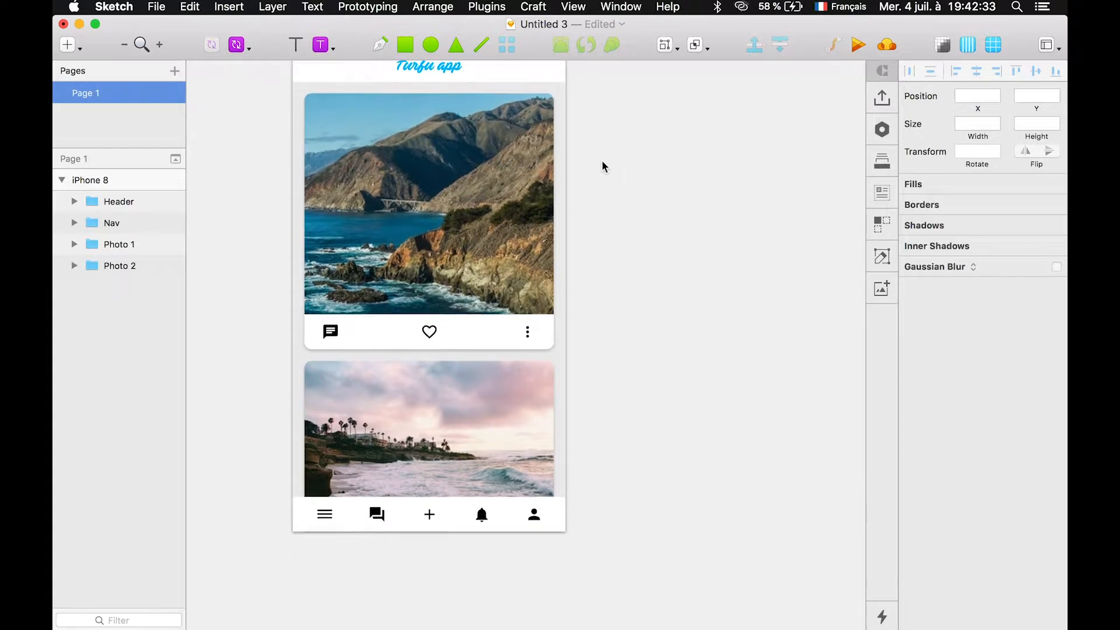
- Create a symbol named "icone commentaire" from the chat icon in the Photo 1 group, sending it to the Symbols page
scroll(517, 207, "up", 4)
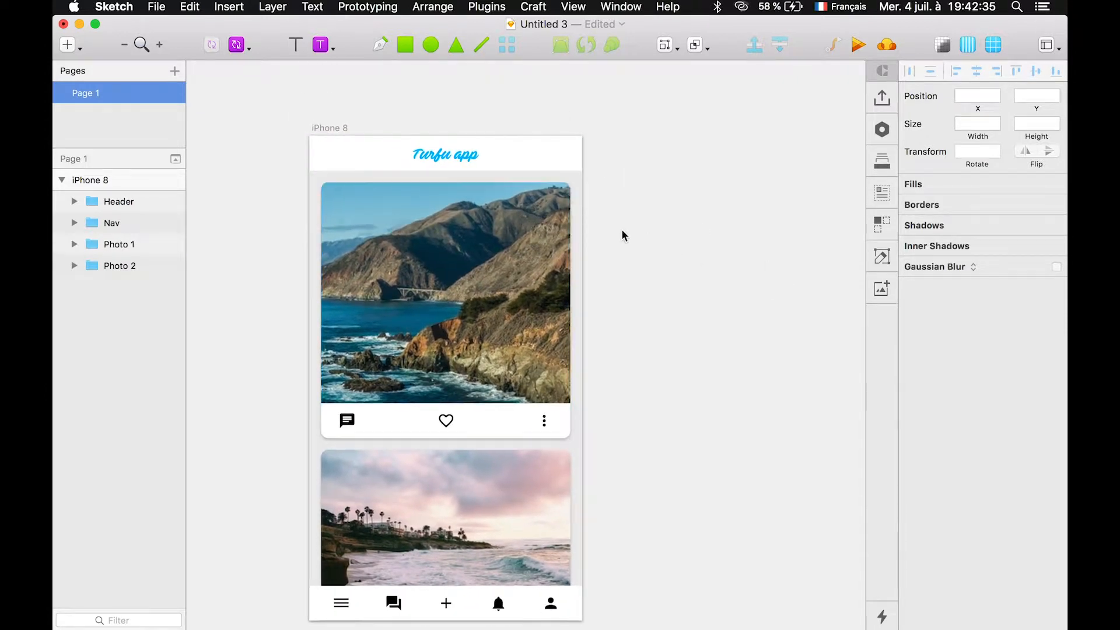
scroll(622, 231, "left", 2)
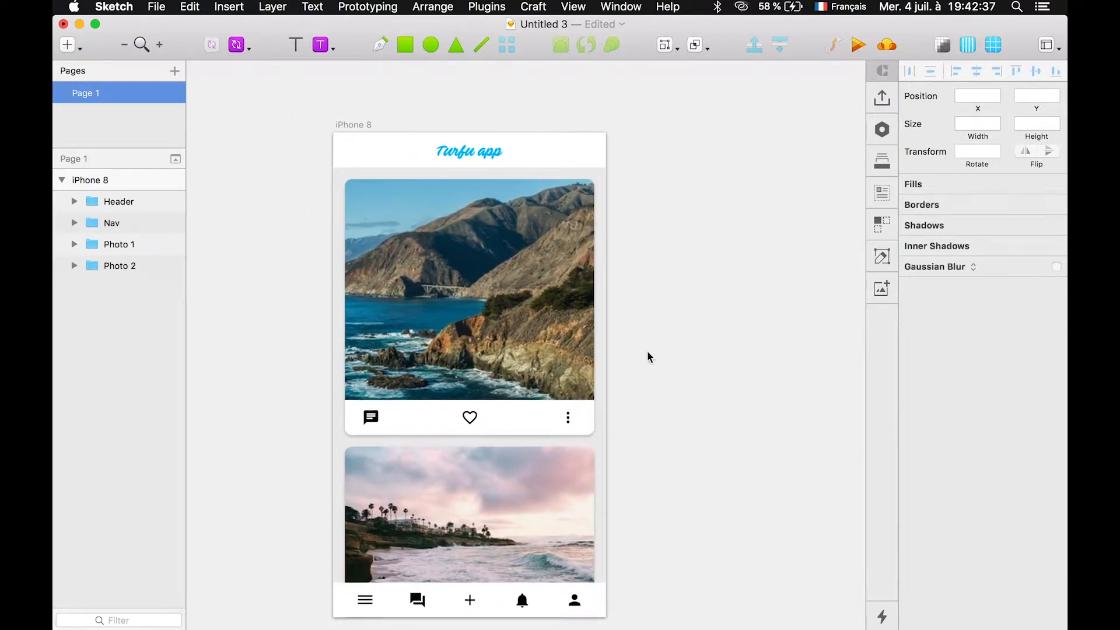
scroll(648, 357, "down", 2)
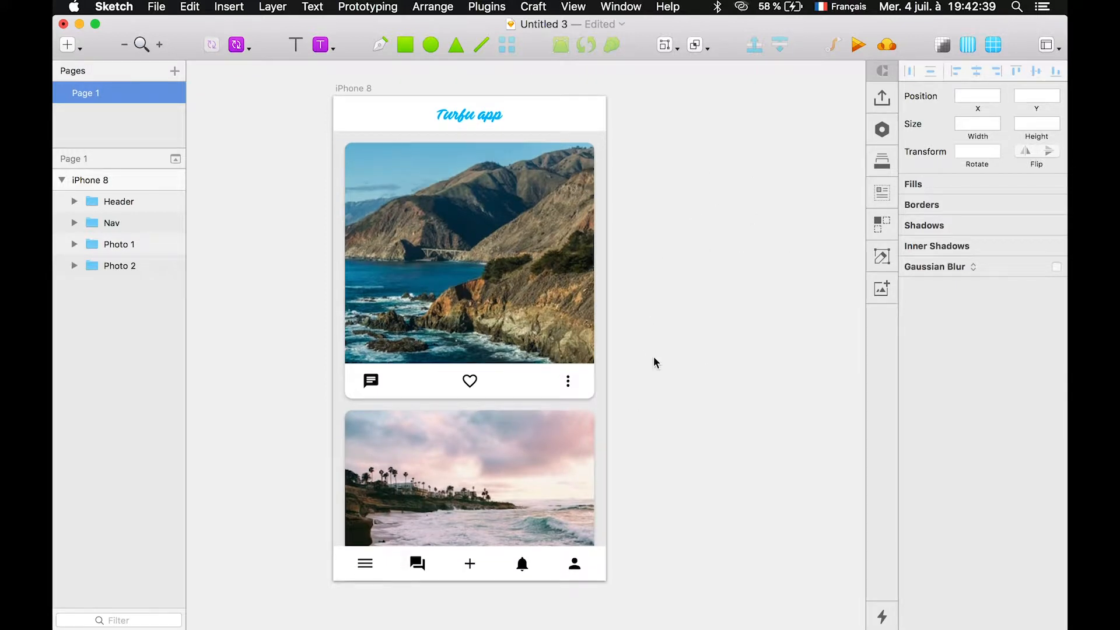
left_click(578, 256)
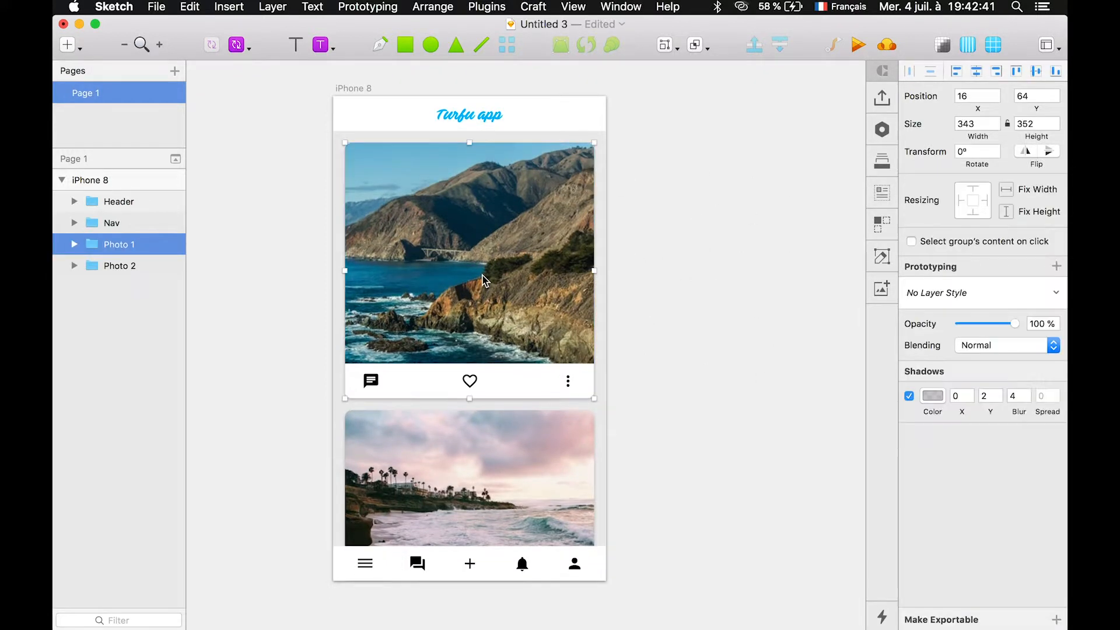
left_click(723, 229)
left_click(372, 382)
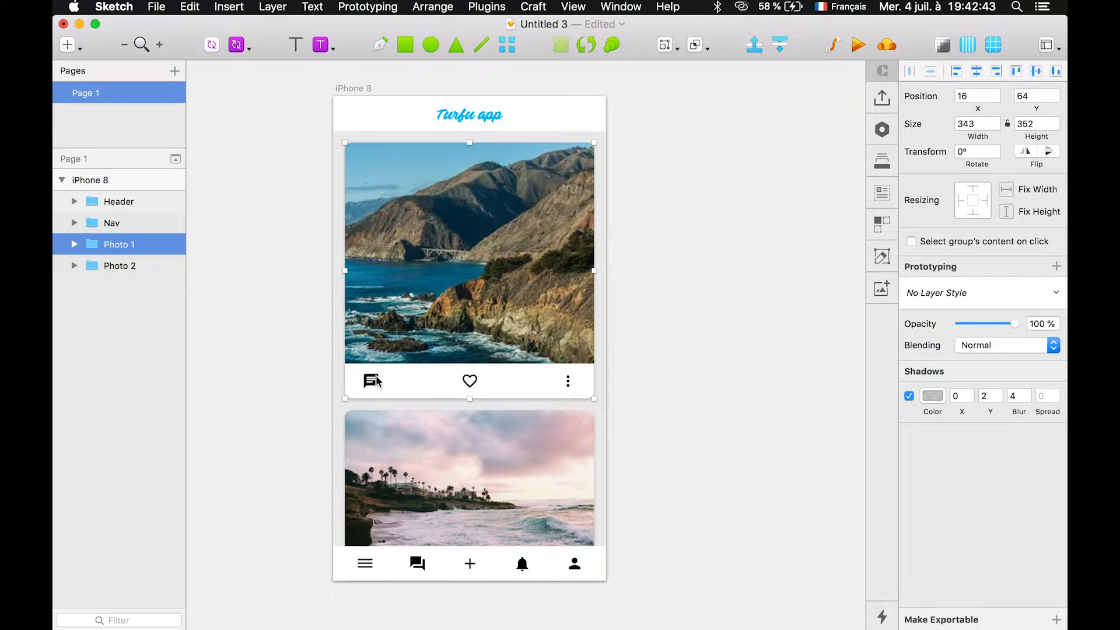
left_click(372, 382)
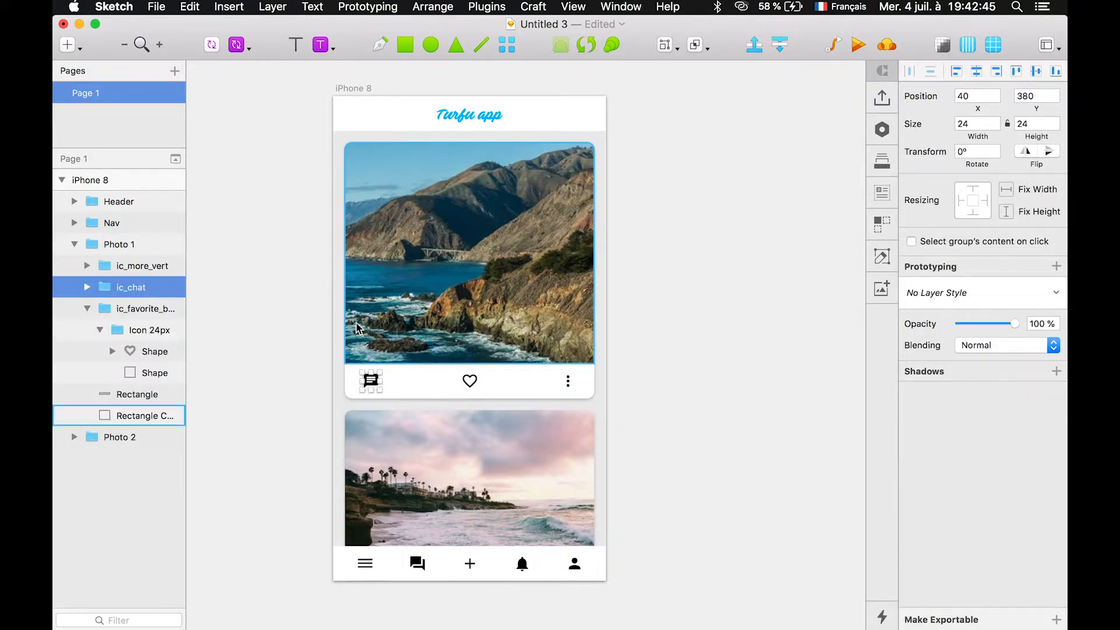
left_click(211, 46)
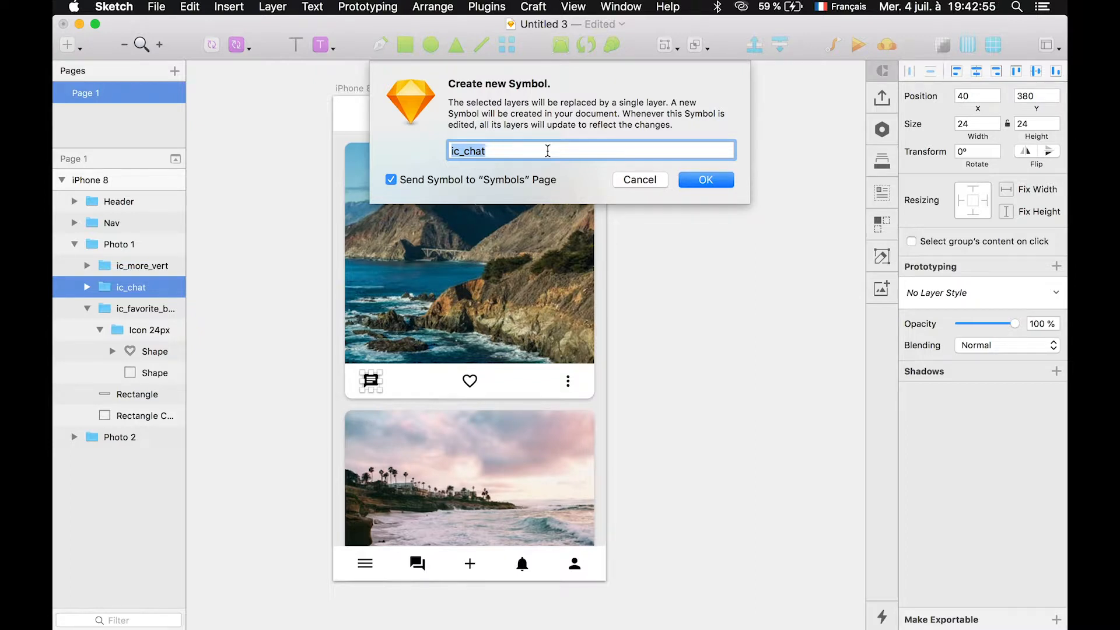
type("ico")
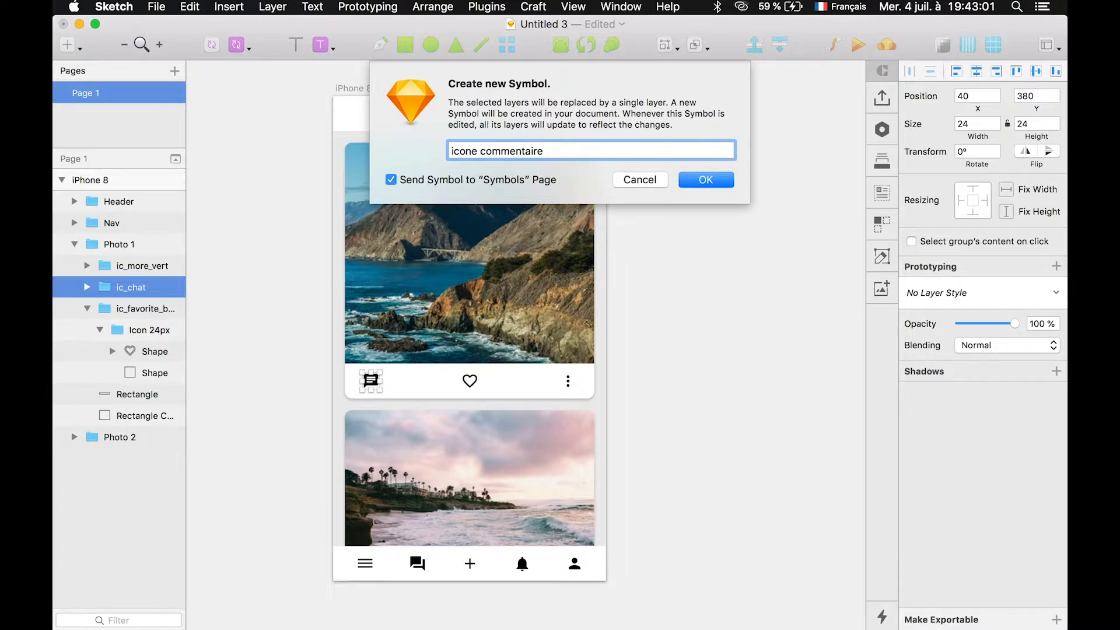
type("ne commentaire")
key("Return")
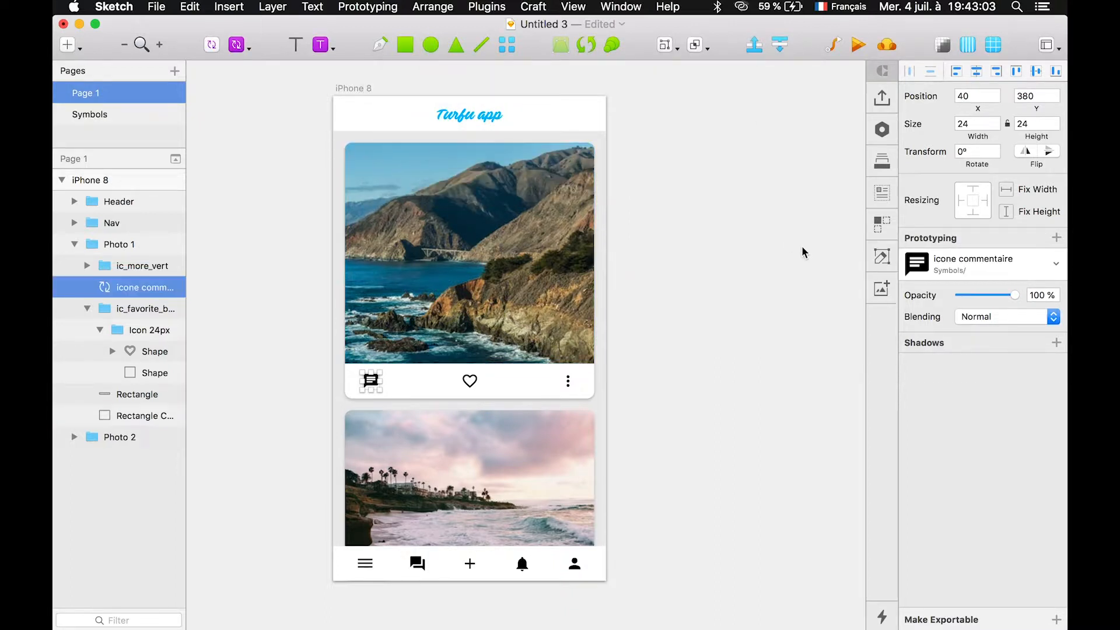
- Open the comment icon's symbol master to examine it on the Symbols page, and return to the instance
left_click(724, 234)
left_click(366, 390)
left_click(367, 387)
double_click(371, 382)
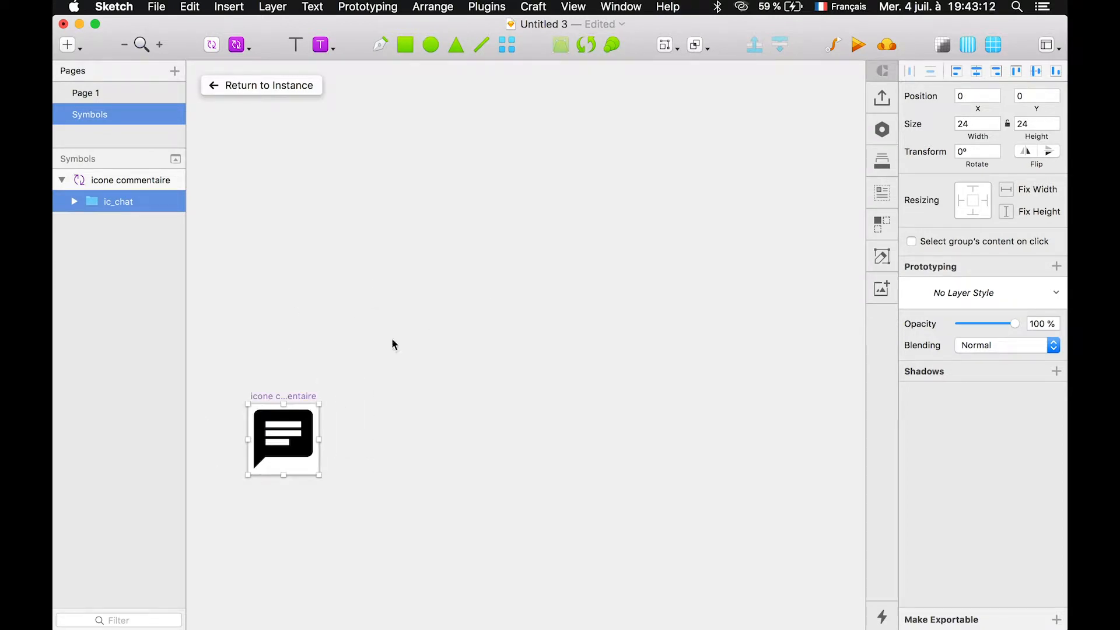
scroll(552, 405, "left", 5)
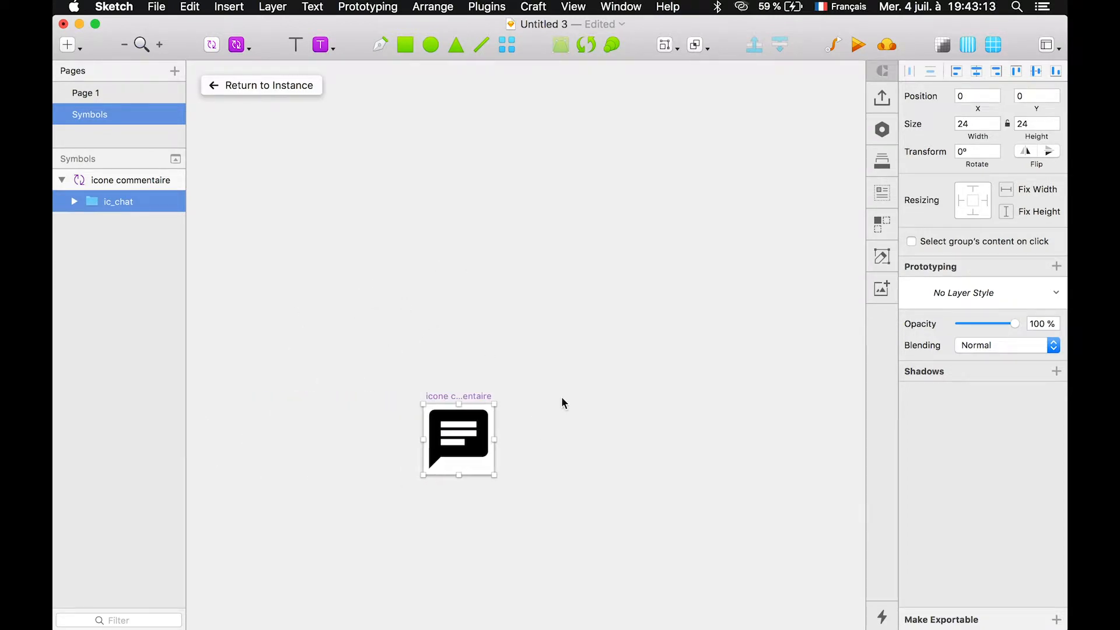
left_click(499, 356)
left_click(464, 396)
left_click(374, 218)
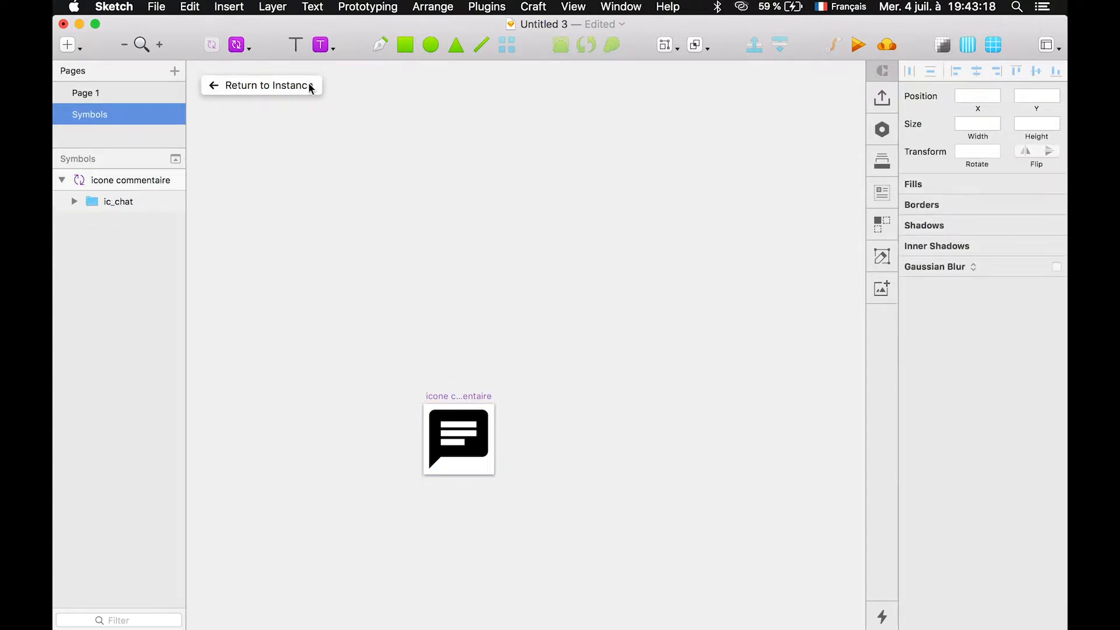
left_click(294, 90)
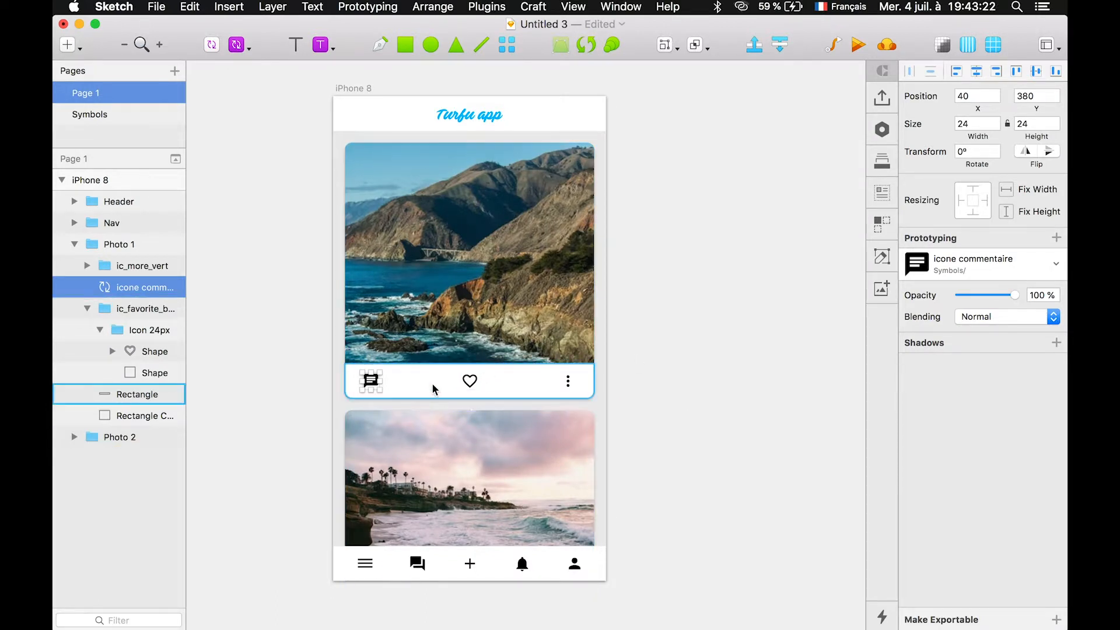
- Delete the three text lines from the speech bubble in the icone commentaire symbol master and return to the instance
double_click(371, 382)
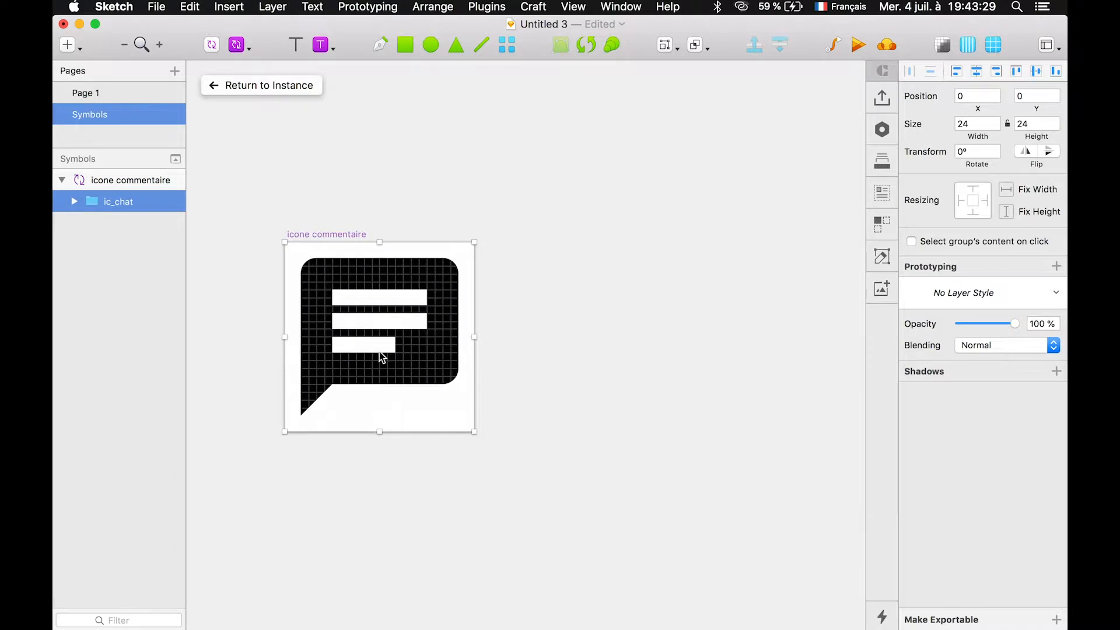
left_click(76, 202)
left_click(86, 223)
left_click(100, 266)
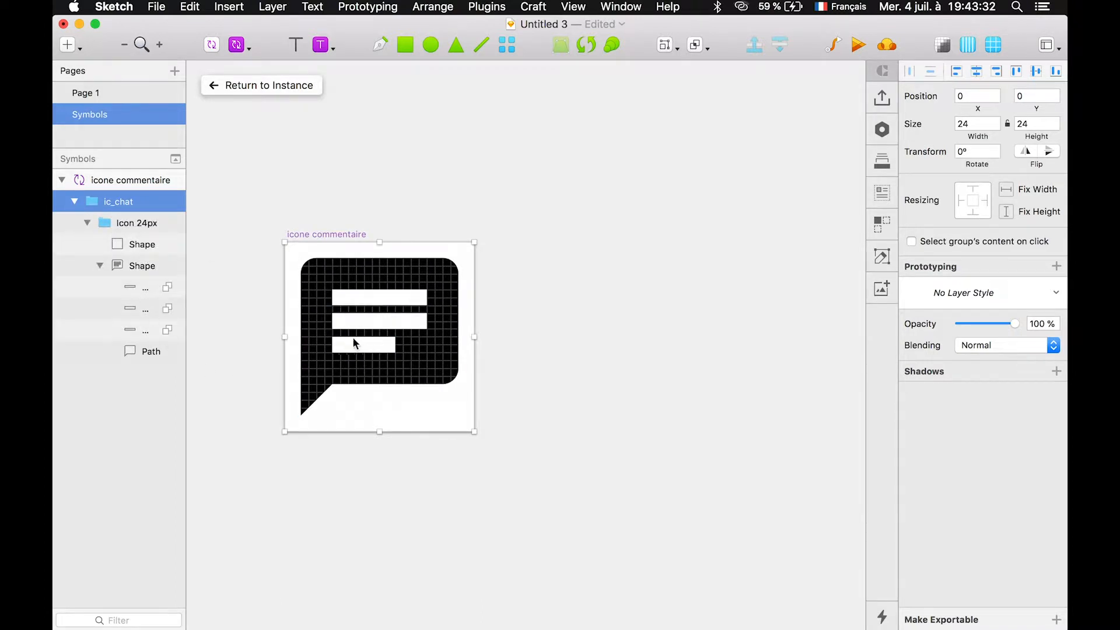
left_click(134, 310)
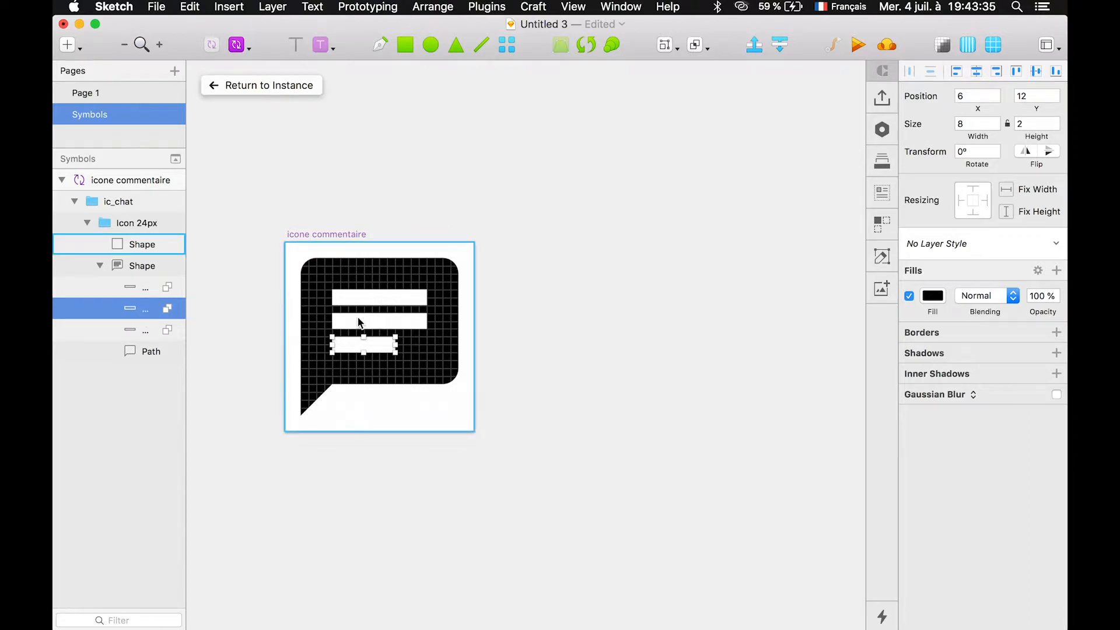
left_click(124, 285)
left_click(134, 330, "shift")
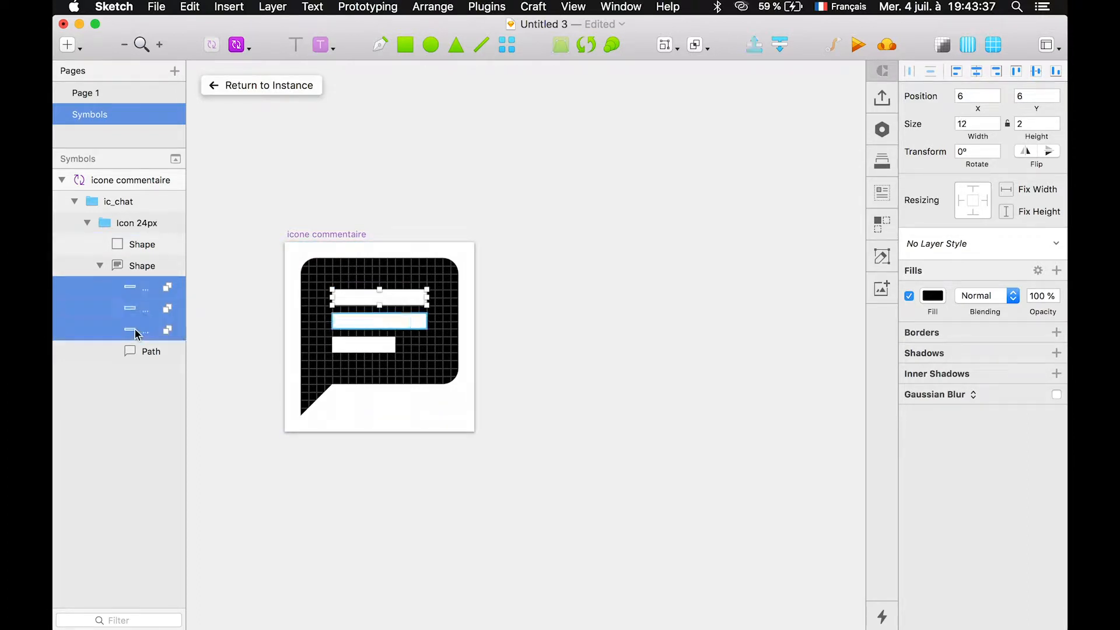
key("Delete")
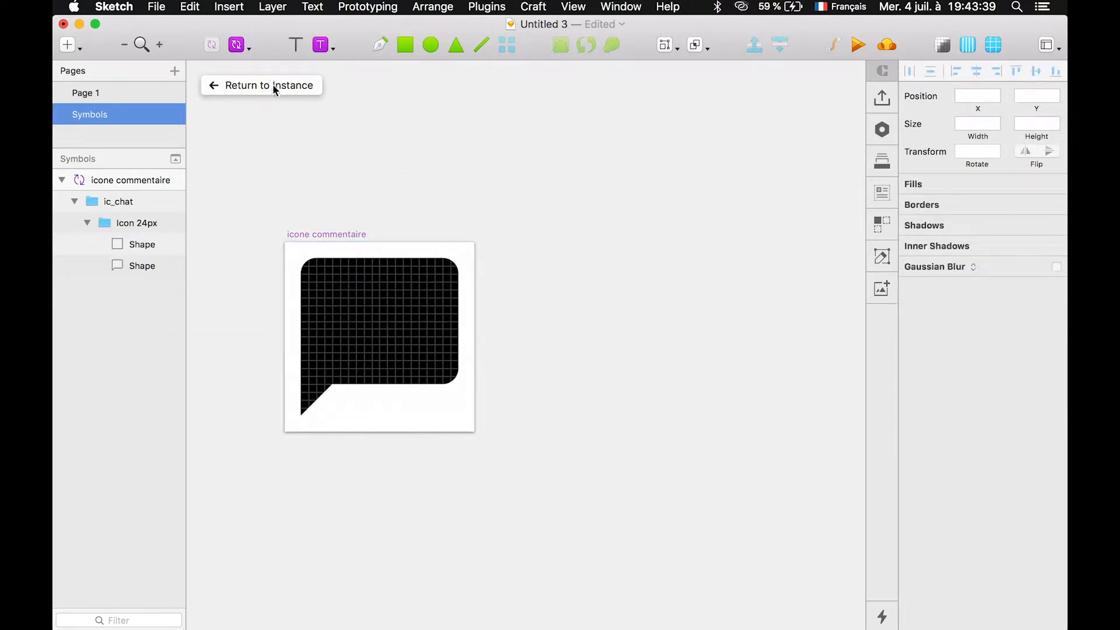
left_click(272, 85)
left_click(665, 367)
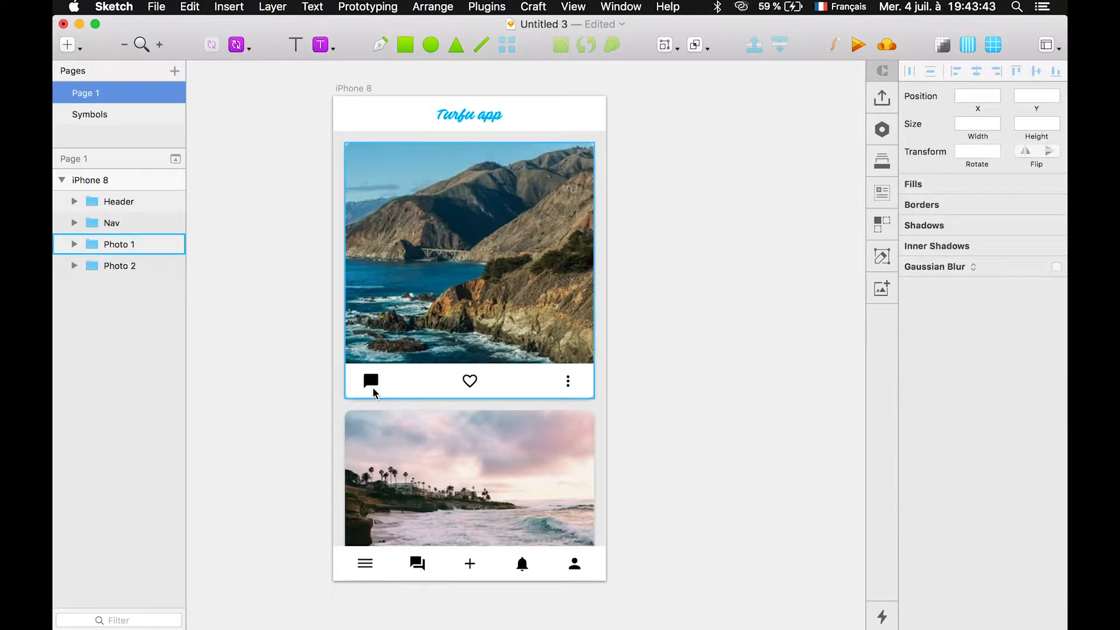
- Check the comment icon in Photo 1, undo the deletion of its three text lines and go back to Page 1
left_click(370, 377)
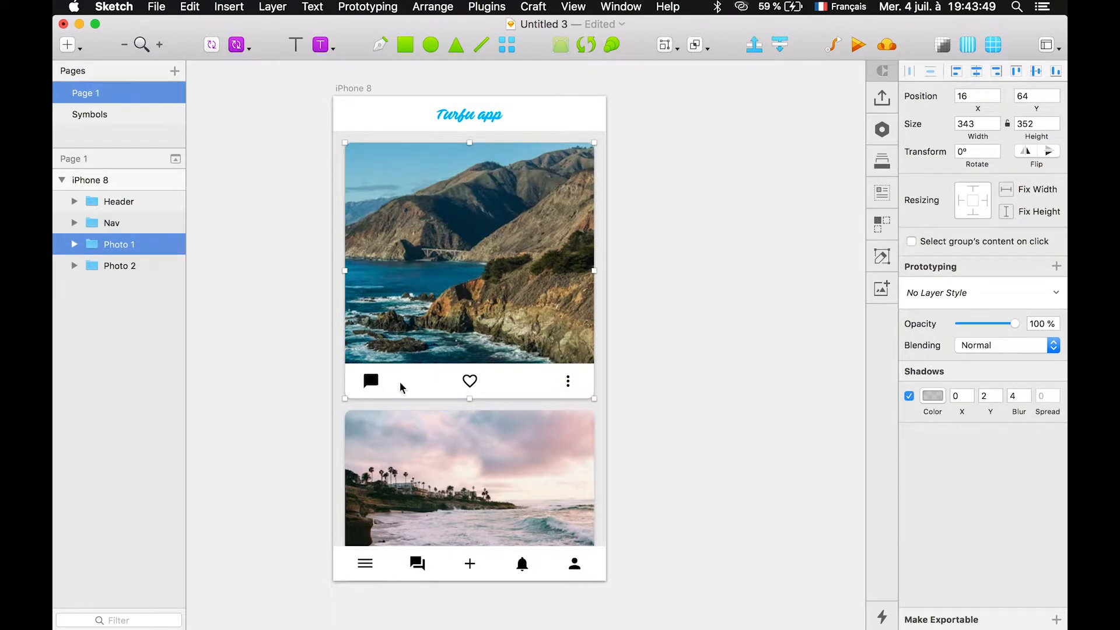
double_click(369, 381)
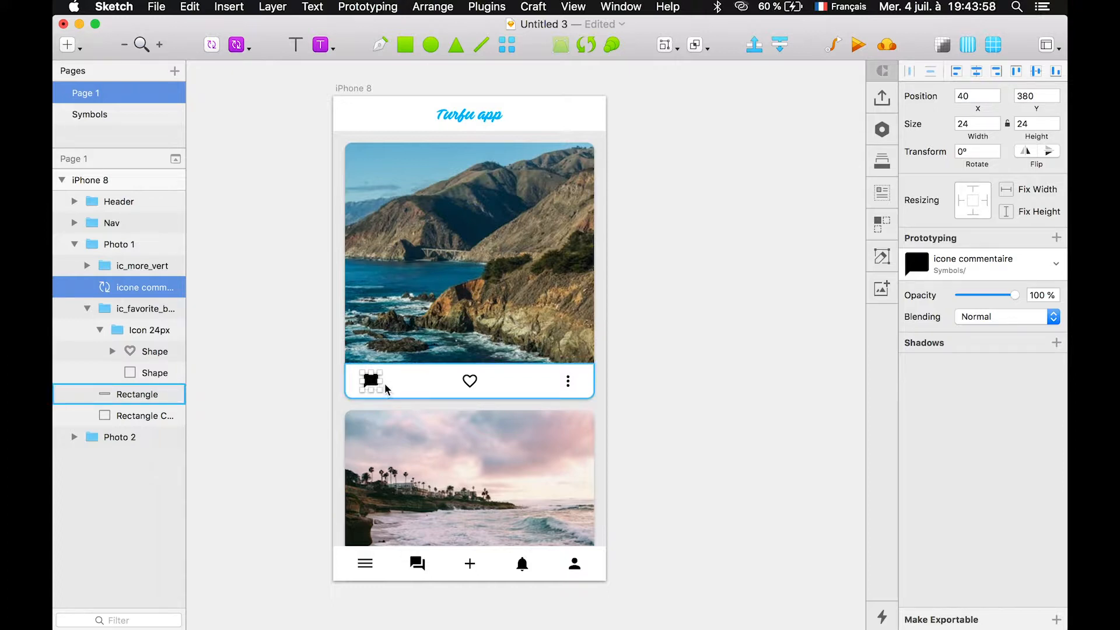
double_click(384, 383)
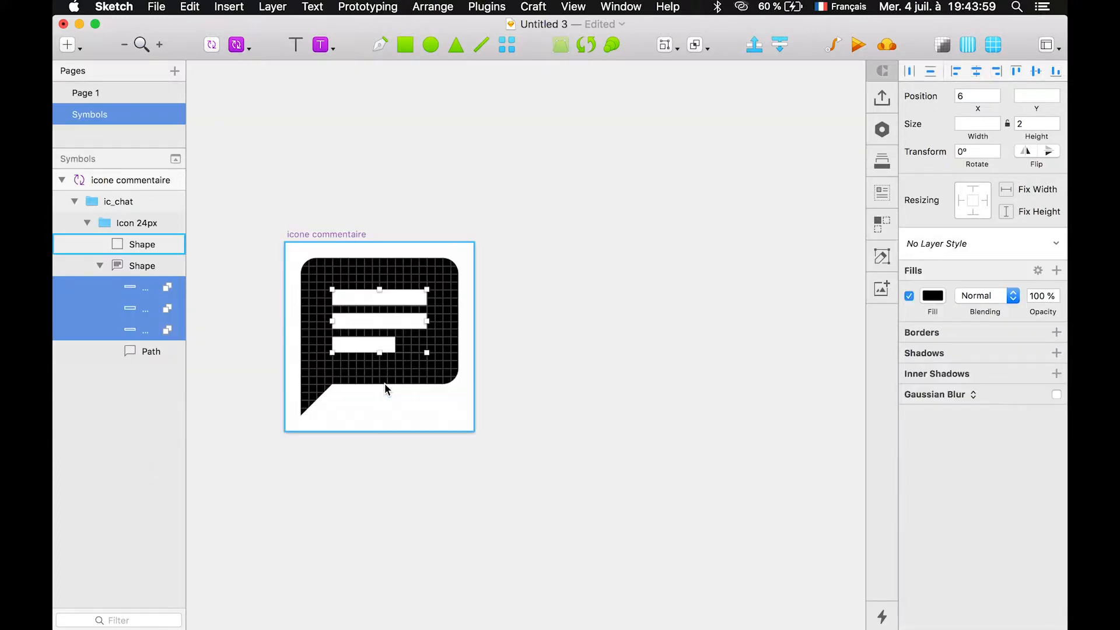
left_click(391, 191)
left_click(98, 95)
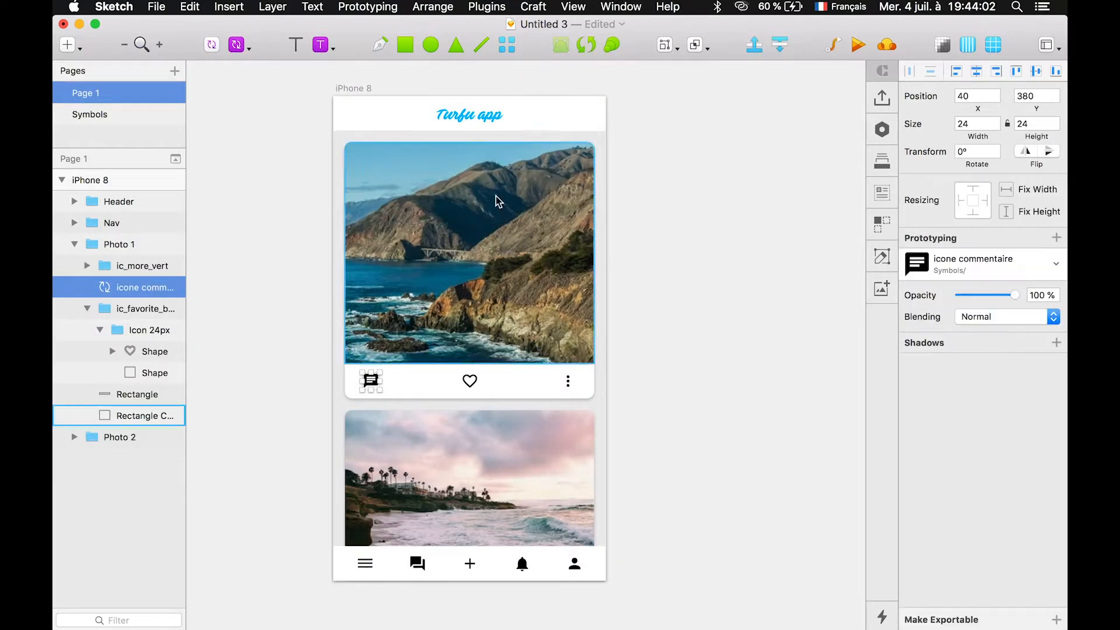
left_click(636, 247)
scroll(405, 370, "up", 2)
scroll(405, 375, "down", 3)
scroll(407, 375, "right", 2)
left_click(417, 338)
left_click(635, 326)
scroll(636, 326, "up", 2)
scroll(638, 326, "left", 3)
scroll(571, 371, "left", 1)
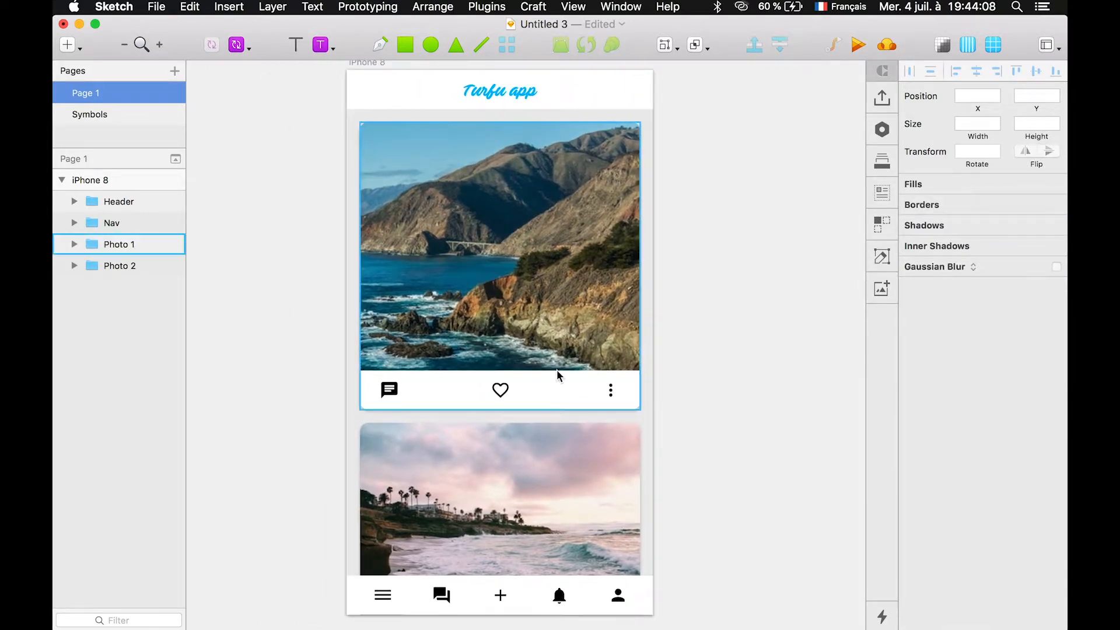
- Create a symbol named "icone like" from the outlined heart icon in the Photo 1 group
left_click(505, 390)
left_click(506, 390)
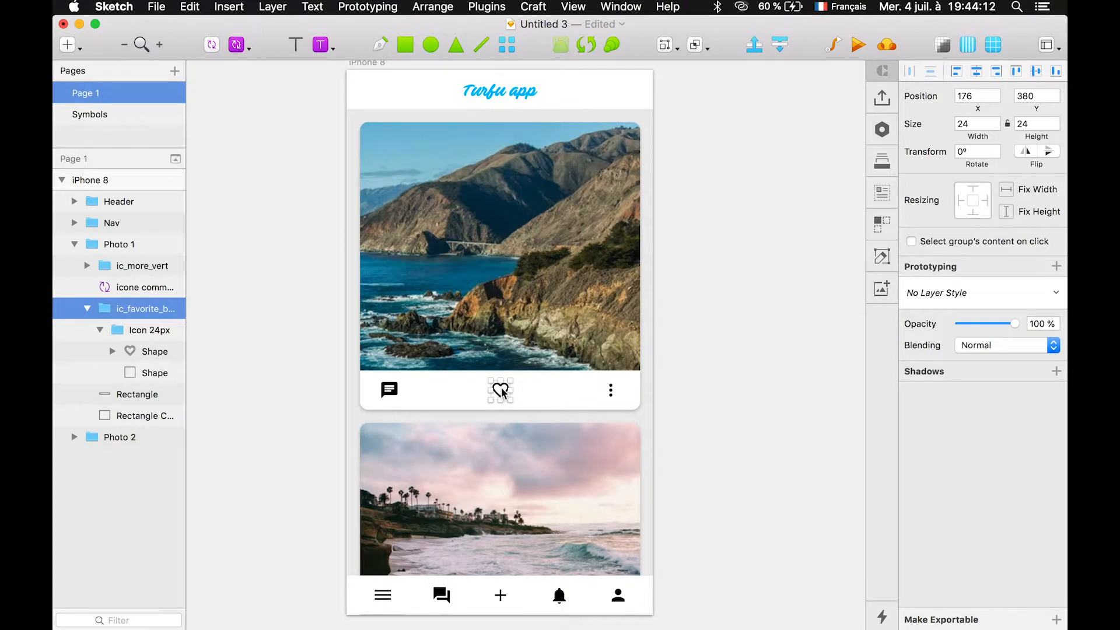
left_click(209, 44)
type("icone")
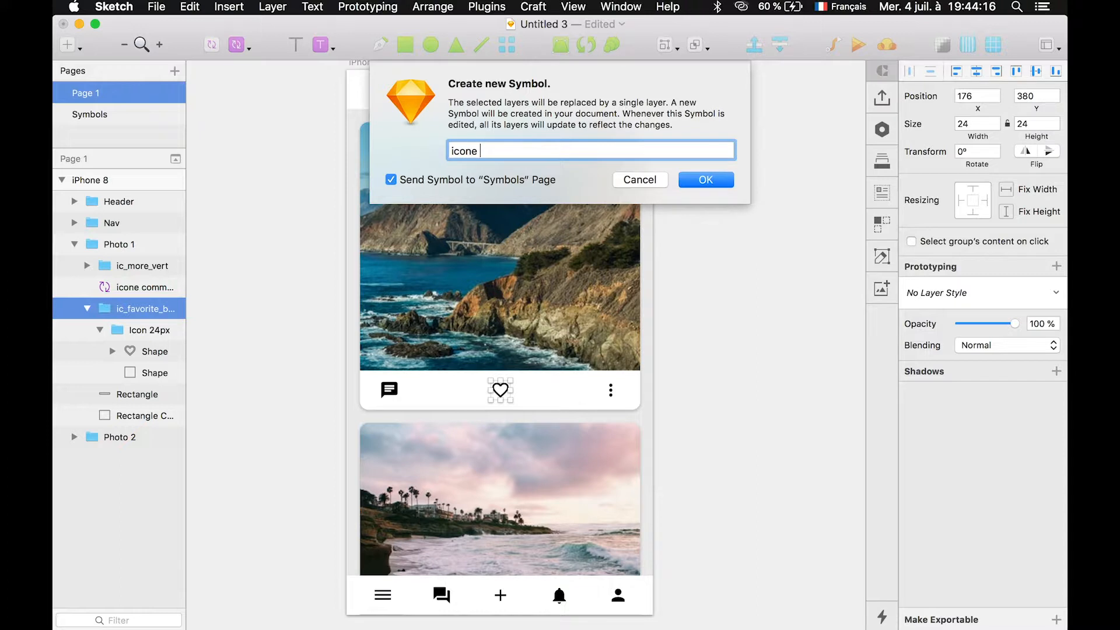
type(" like")
key("Return")
left_click(780, 475)
- Copy the filled heart from the Untitled 2 document into Photo 1, placing it between the outlined heart and the three-dot icon at X 238, Y 380
key("ctrl+Up")
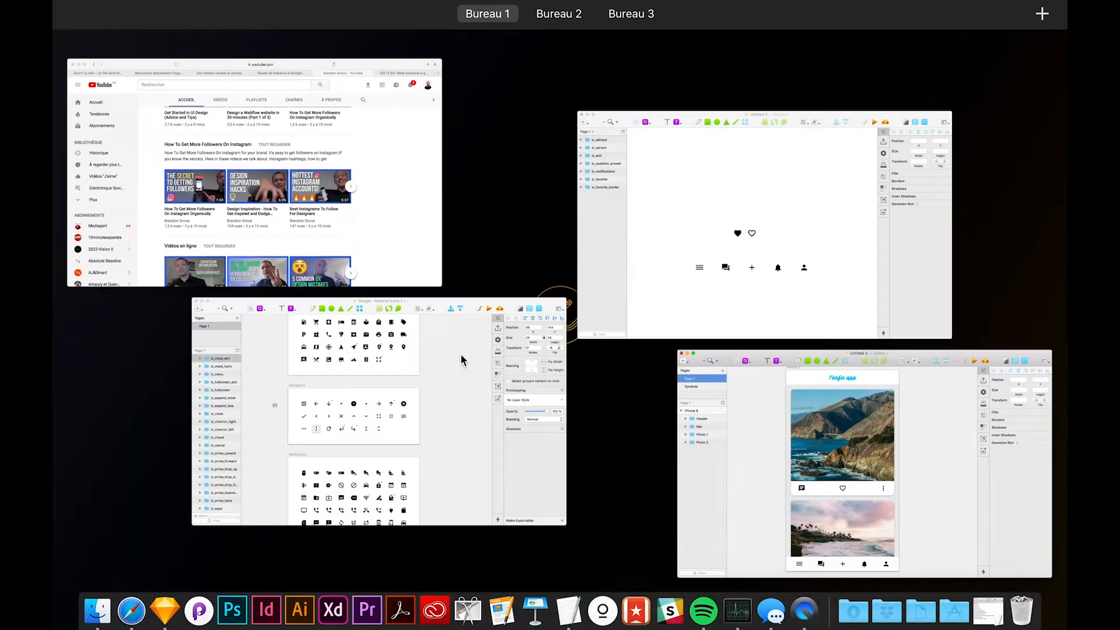
left_click(641, 282)
left_click(487, 346)
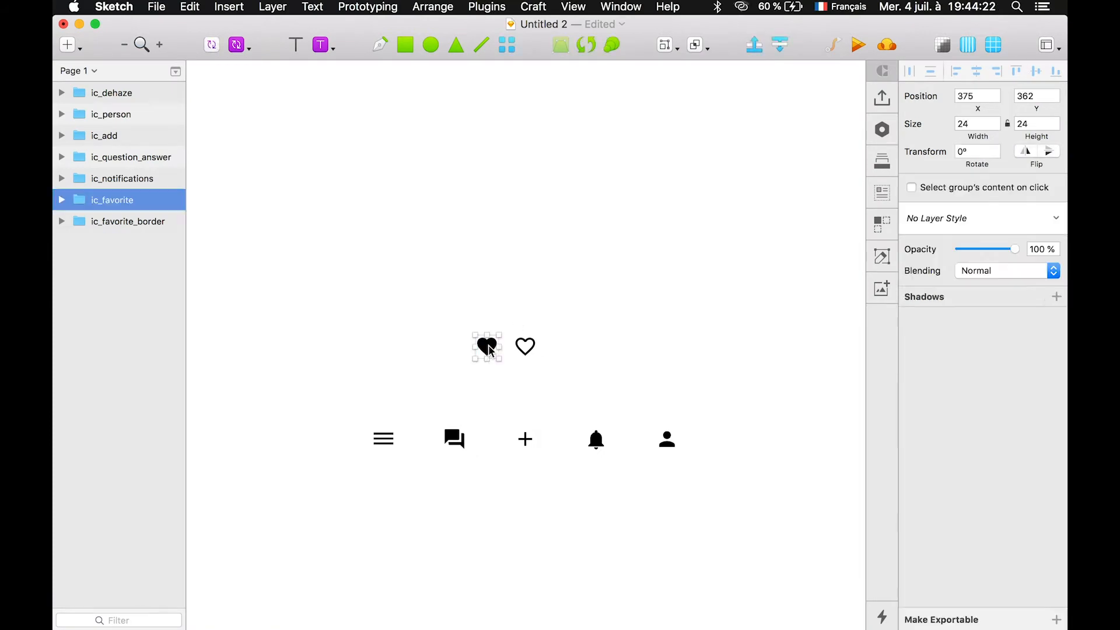
key("ctrl+Up")
left_click(694, 245)
double_click(501, 394)
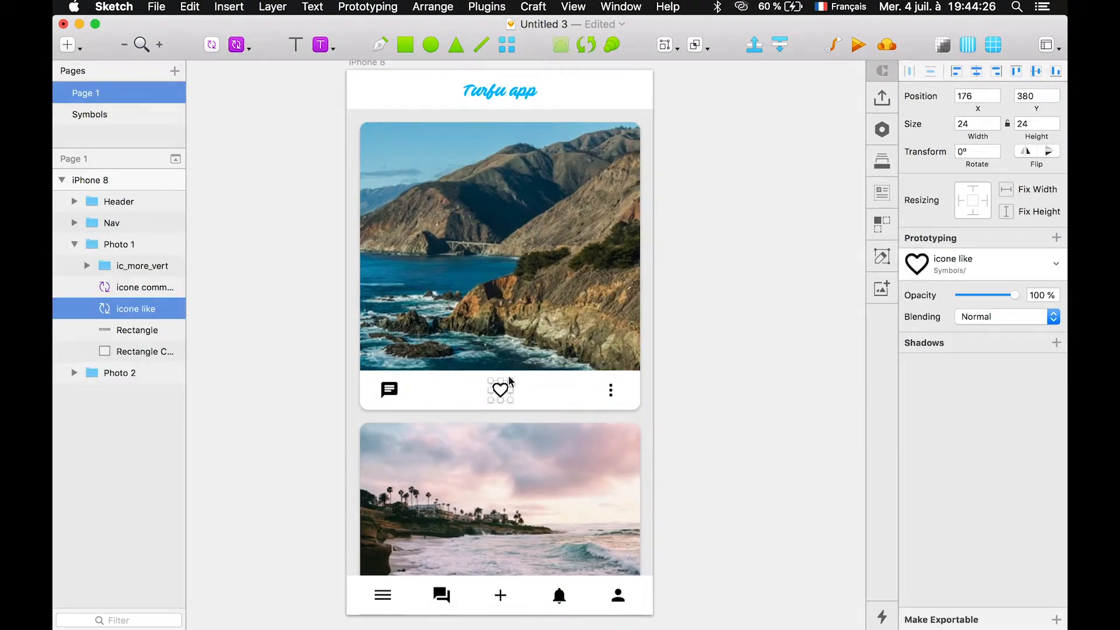
key("super+v")
left_click_drag(500, 342, 552, 391)
- Create a symbol named "icone like plein" from the filled heart icon
scroll(553, 390, "up", 3)
left_click(211, 45)
type("icone")
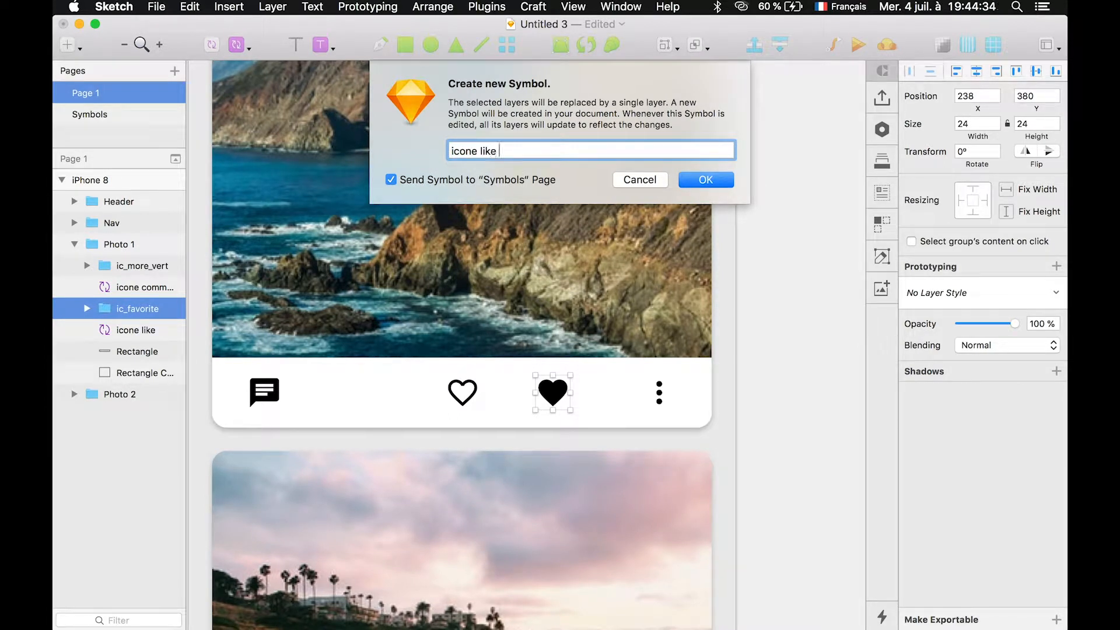
key("Return")
left_click(825, 209)
- Delete the filled heart instance from the Photo 1 card
scroll(519, 377, "down", 2)
left_click(537, 370)
left_click(542, 371)
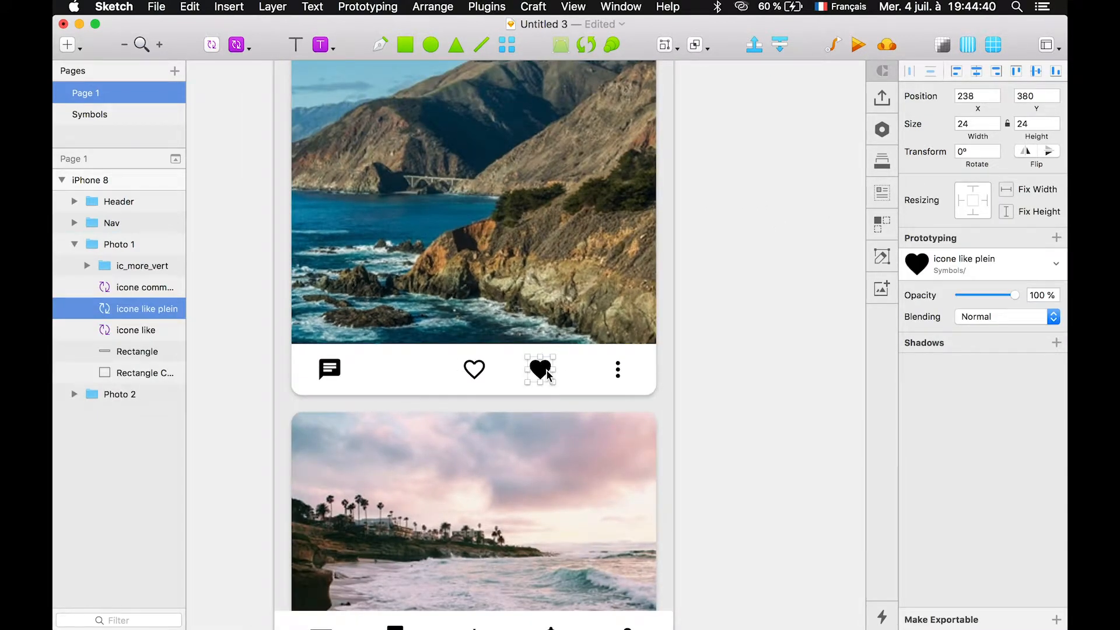
key("BackSpace")
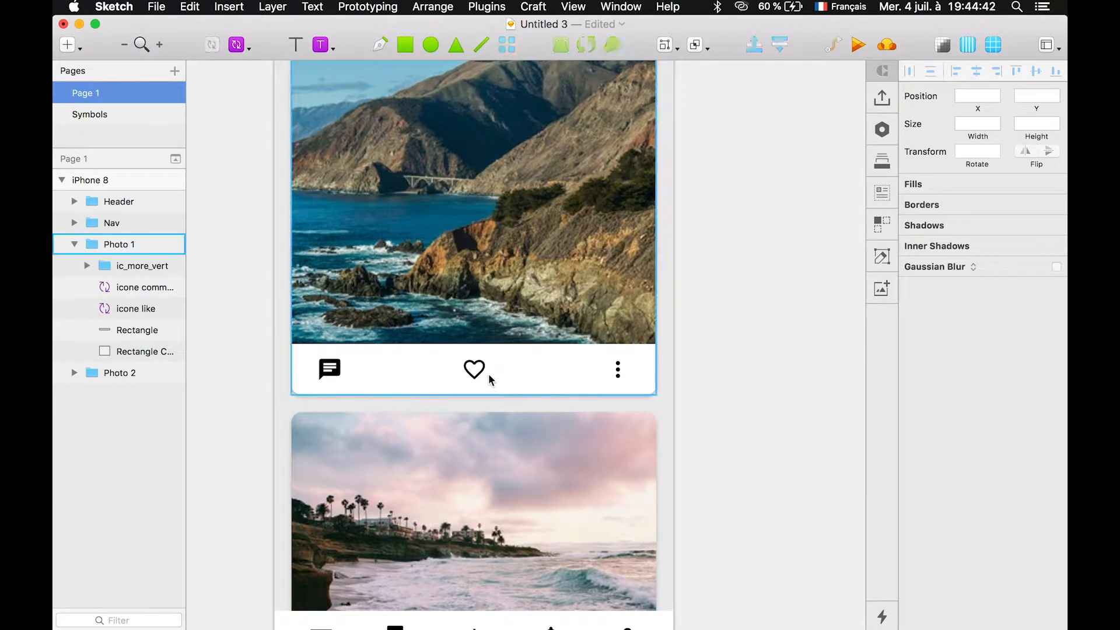
- Open the outlined heart's symbol master to view the icon symbols on the Symbols page, and return to the instance
left_click(474, 371)
left_click(476, 372)
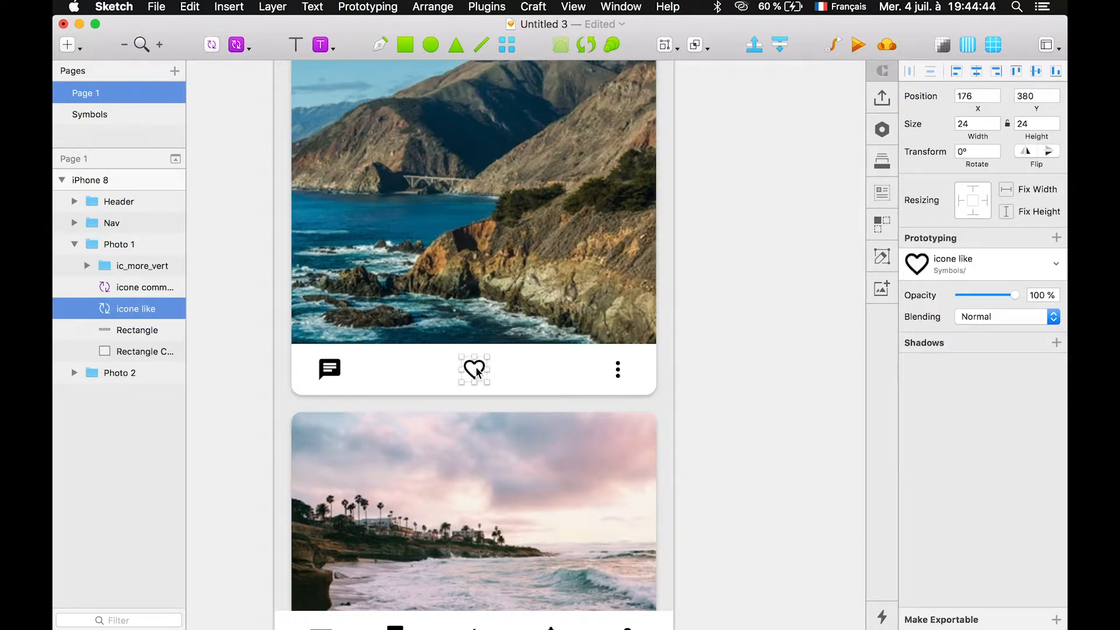
double_click(476, 372)
scroll(500, 363, "down", 3)
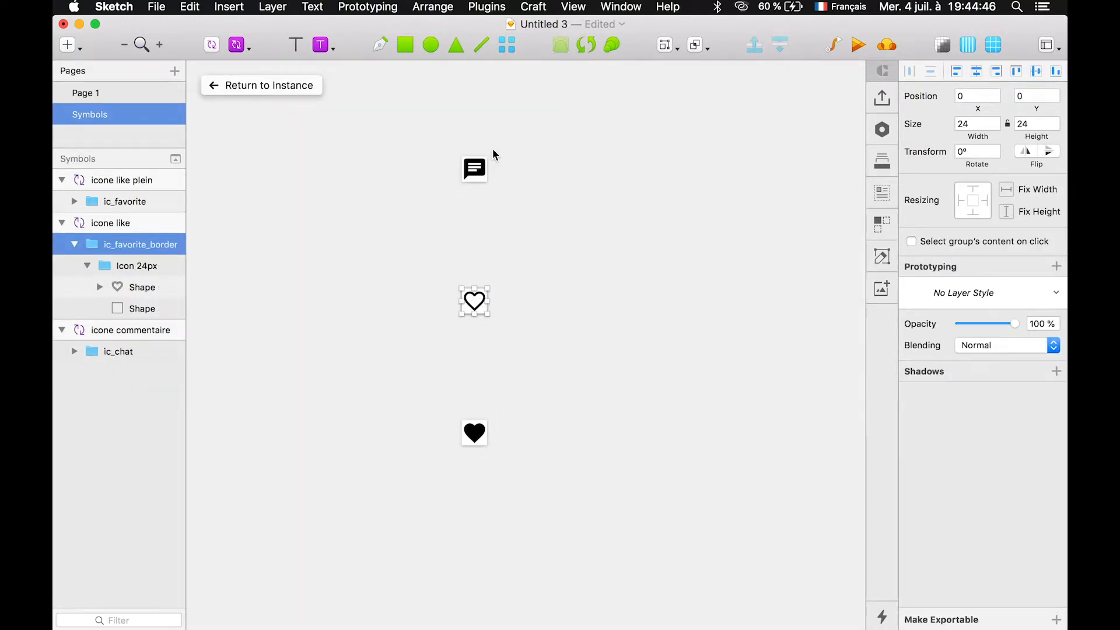
left_click(247, 91)
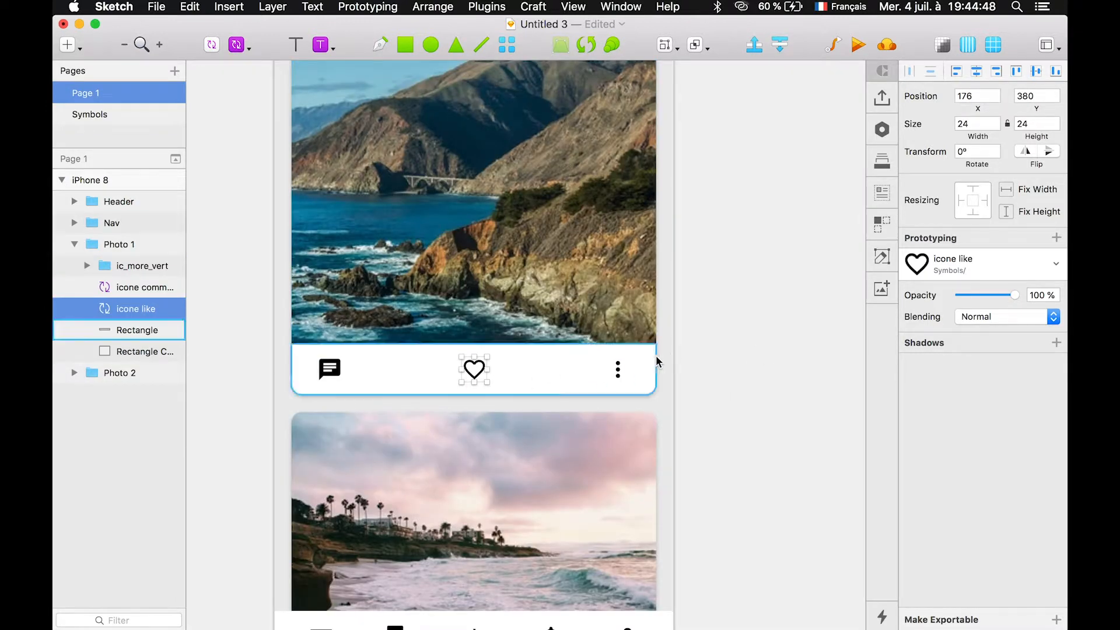
- Swap the Photo 1 card's outlined heart instance to the "icone commentaire" symbol, and to "icone like plein"
left_click(761, 365)
left_click(477, 368)
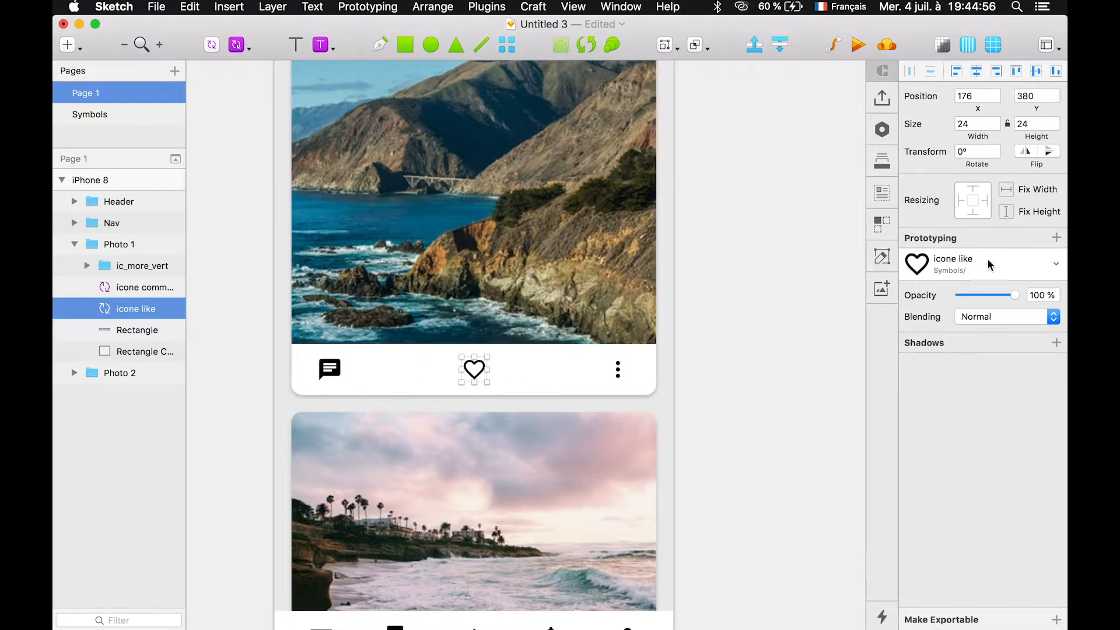
left_click(998, 268)
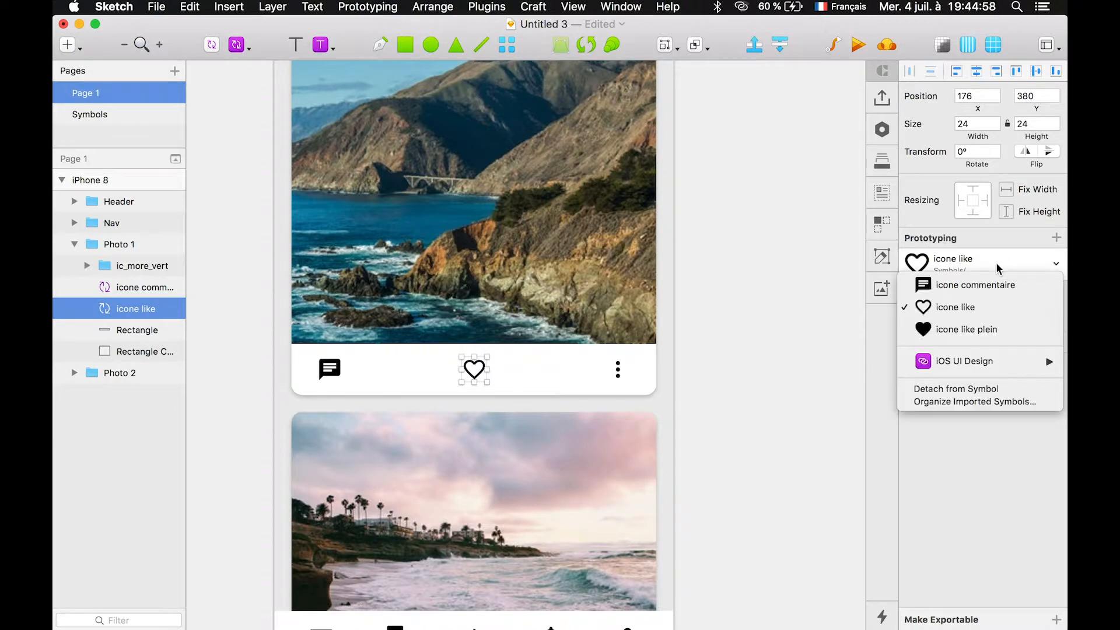
left_click(986, 284)
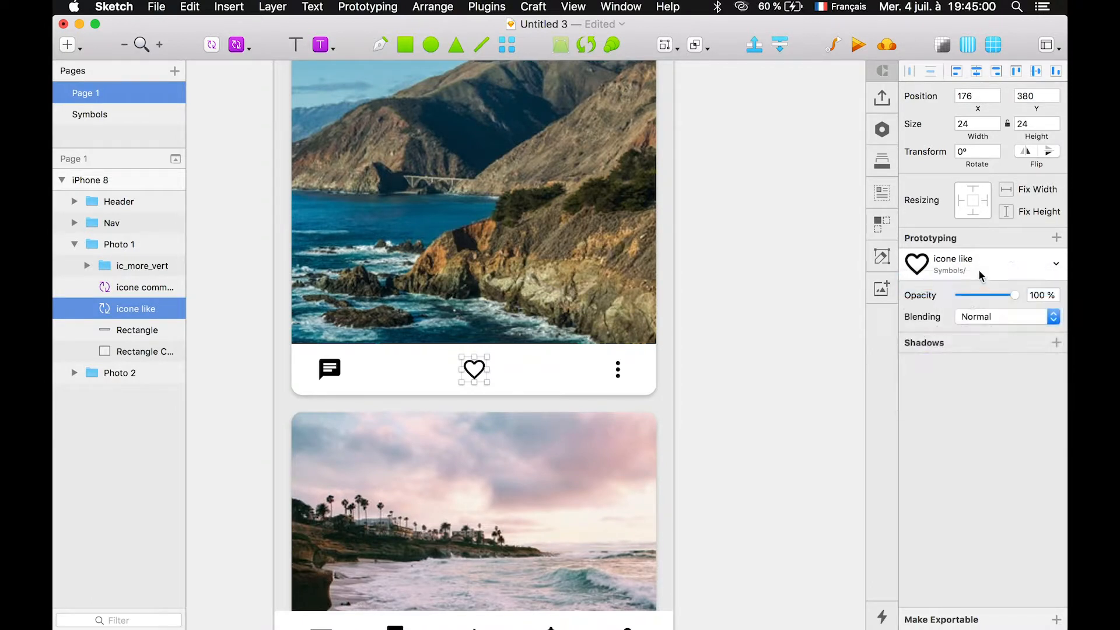
left_click(978, 271)
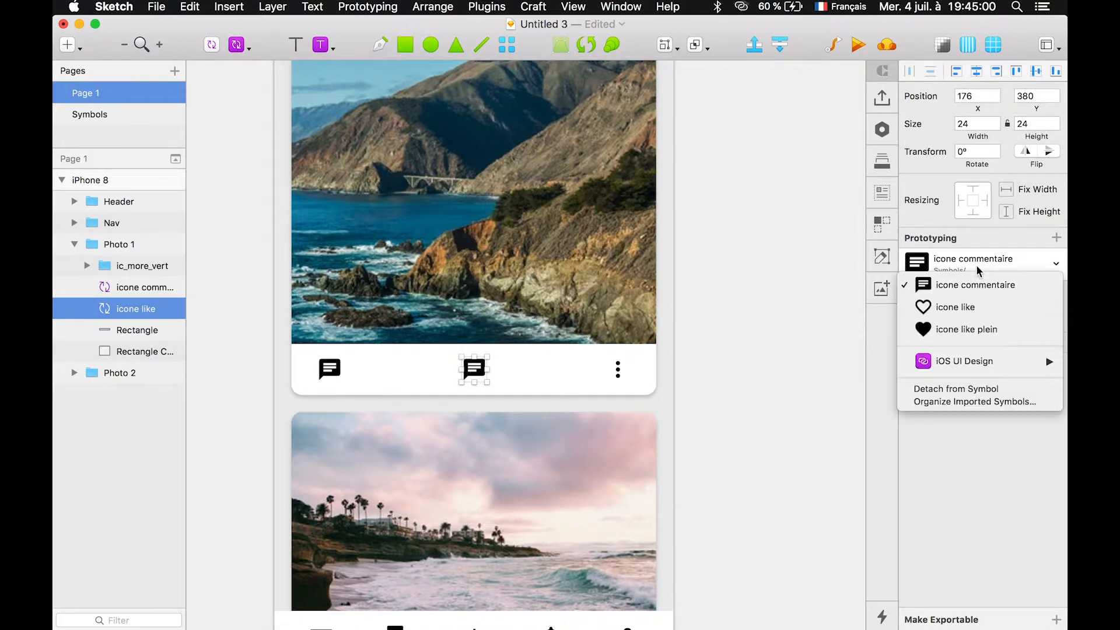
left_click(969, 326)
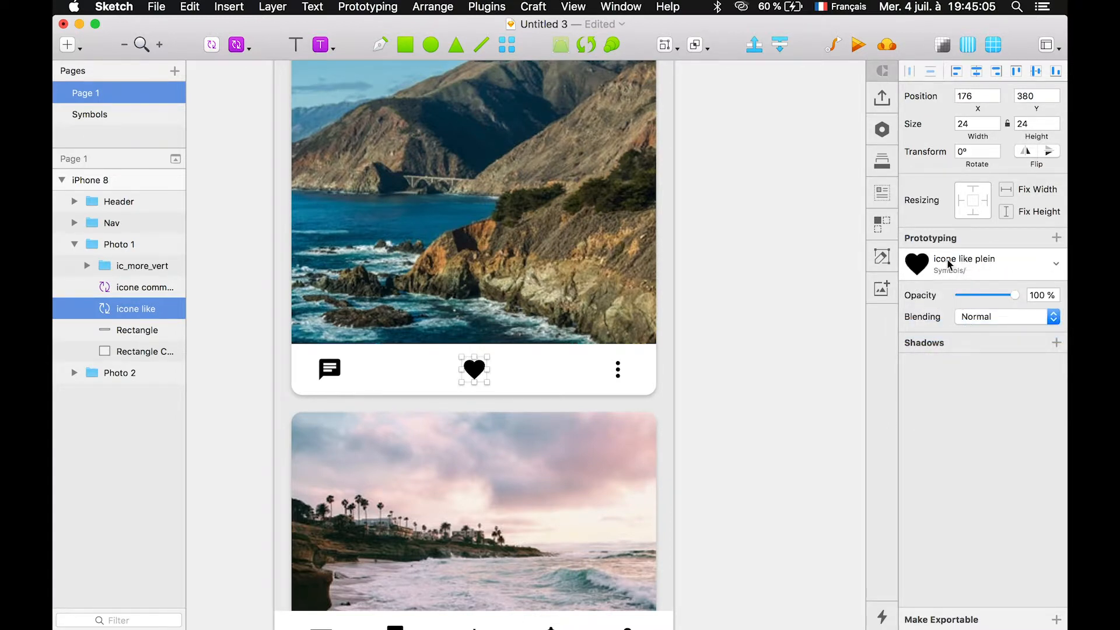
- Switch the Photo 1 card's heart instance back to the "icone like" symbol
left_click(569, 333)
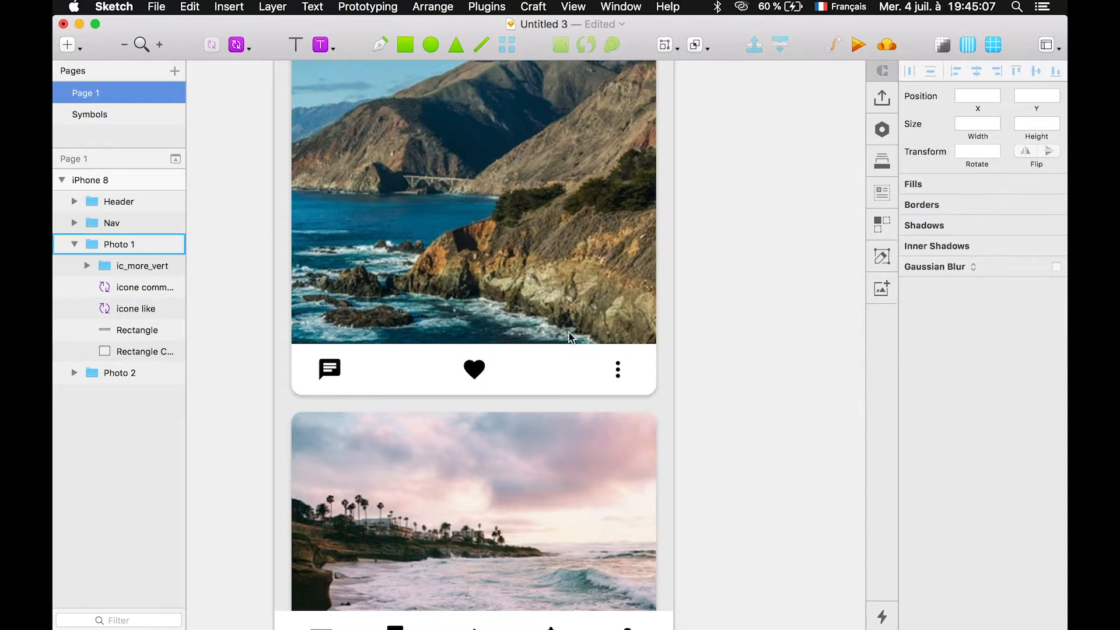
left_click(475, 368)
left_click(988, 262)
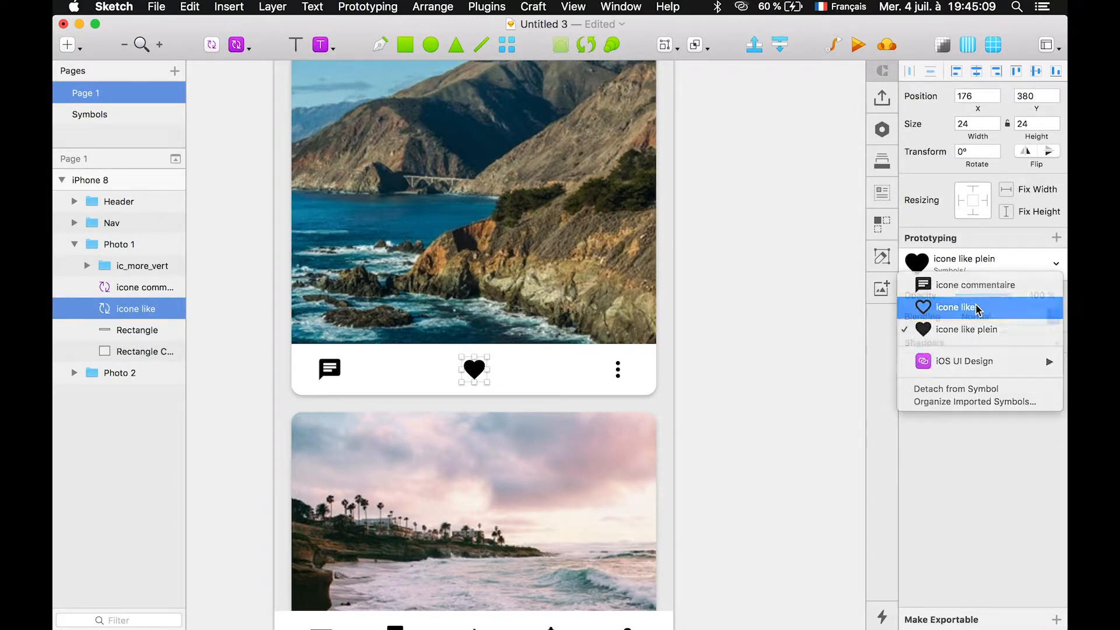
left_click(968, 304)
left_click(762, 297)
- Create a symbol named "icone menu points" from the Photo 1 card's three-dot icon, sent to the Symbols page
double_click(618, 372)
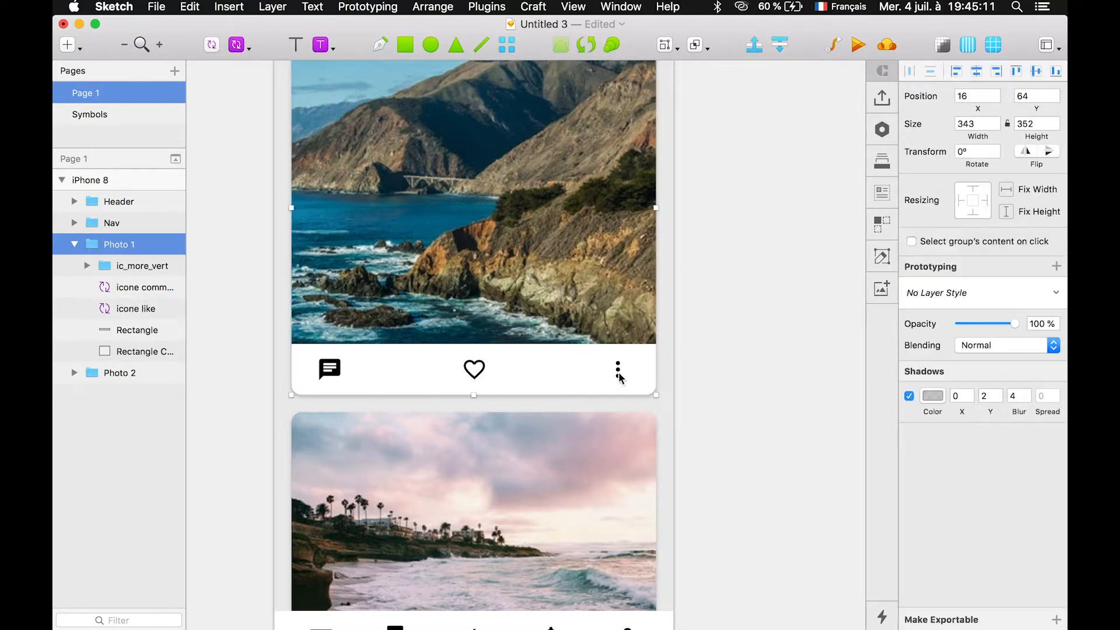
left_click(210, 43)
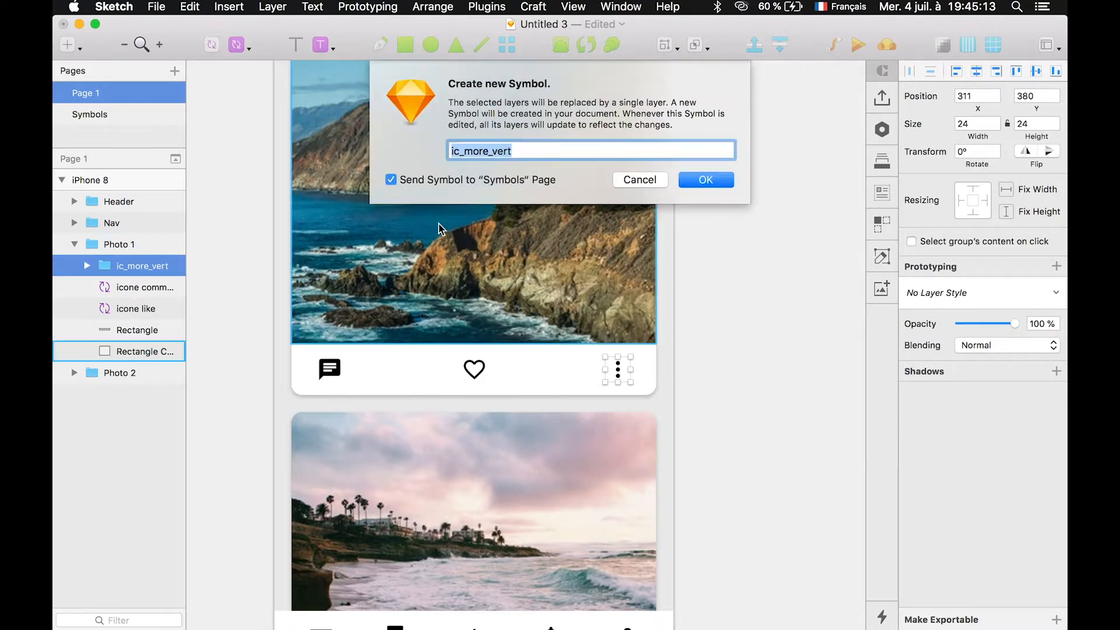
type("icone menu poin")
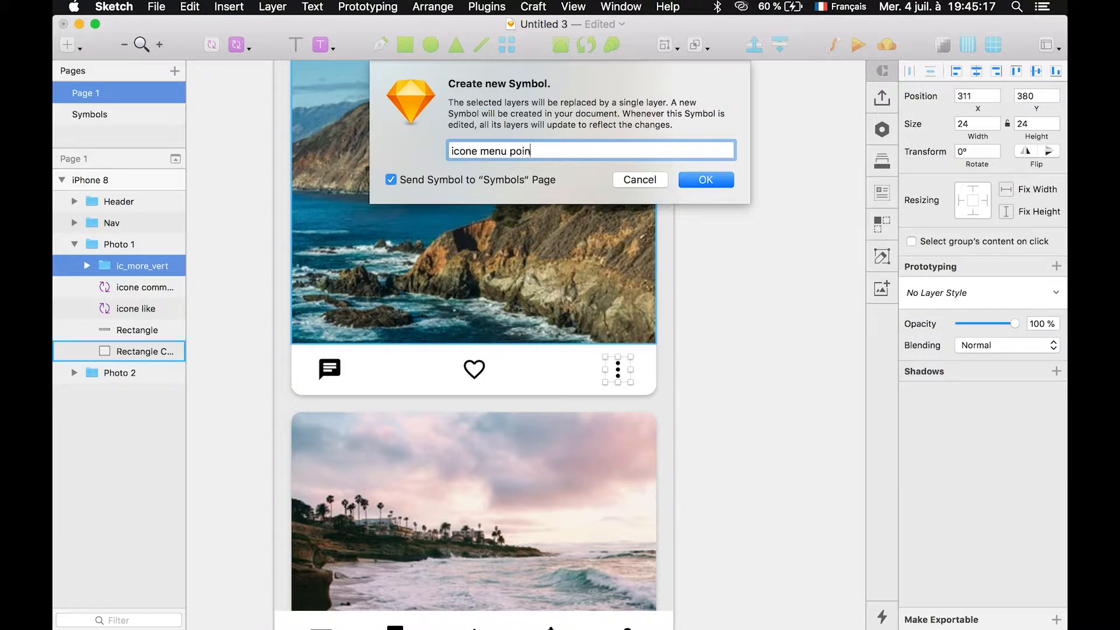
key("Return")
left_click(674, 311)
- Create a symbol named "icone menu" from the hamburger icon in the Nav group
scroll(526, 326, "down", 5)
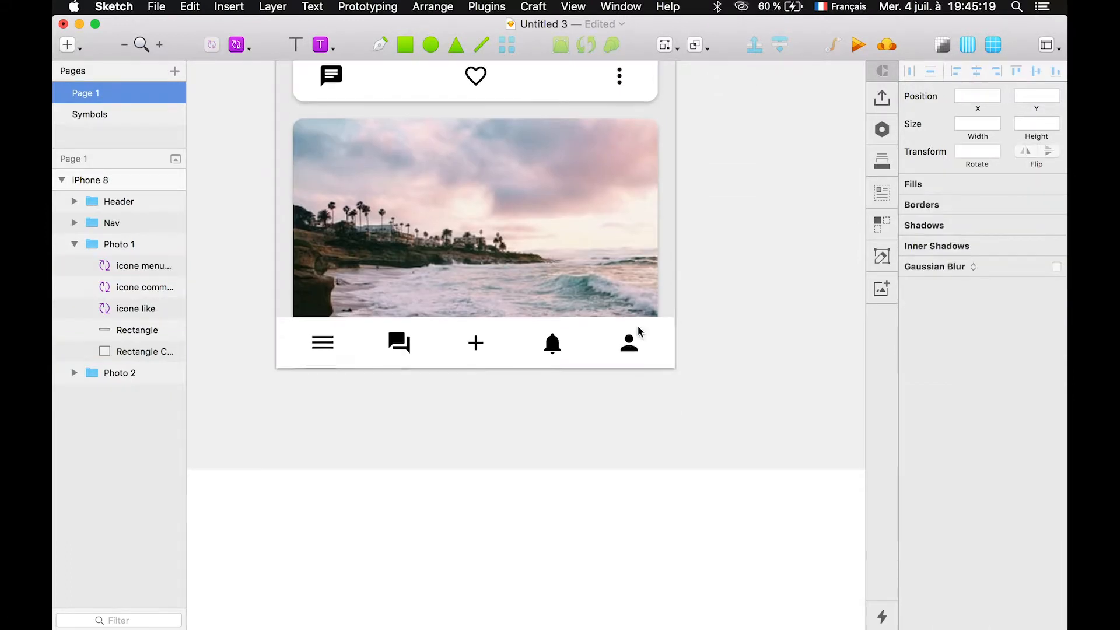
left_click(315, 344)
double_click(315, 344)
left_click(210, 44)
type("icone menu")
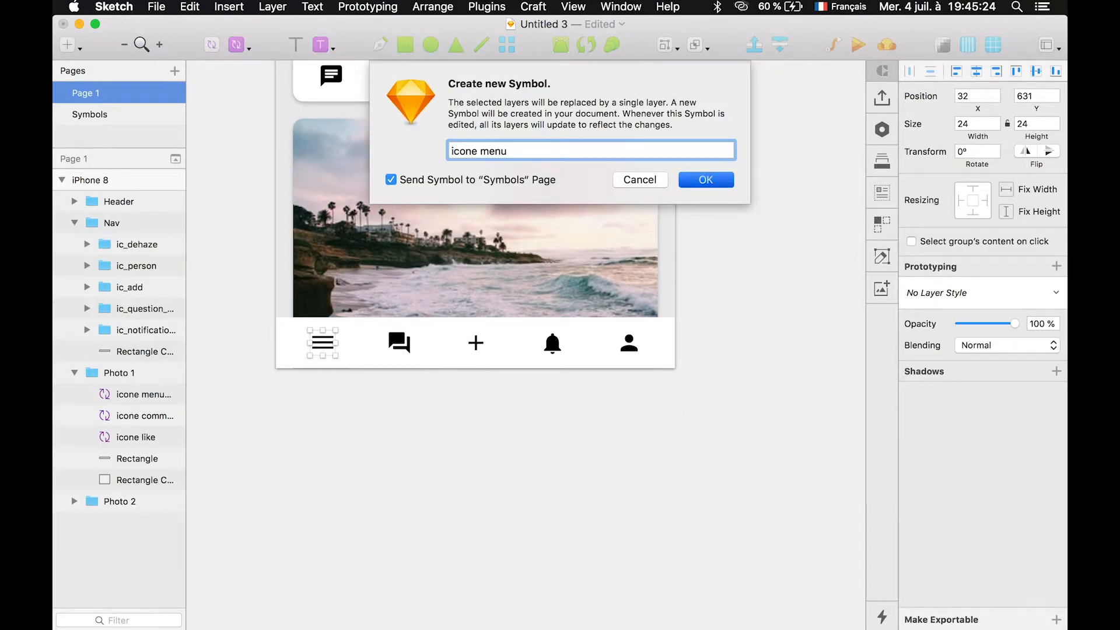
key("Return")
- Create symbols named "icone chat" and "icone +" from the nav bar's chat bubbles and plus icons
left_click(399, 343)
left_click(210, 44)
type("icone chat")
key("Return")
left_click(476, 342)
left_click(210, 44)
type("icone +")
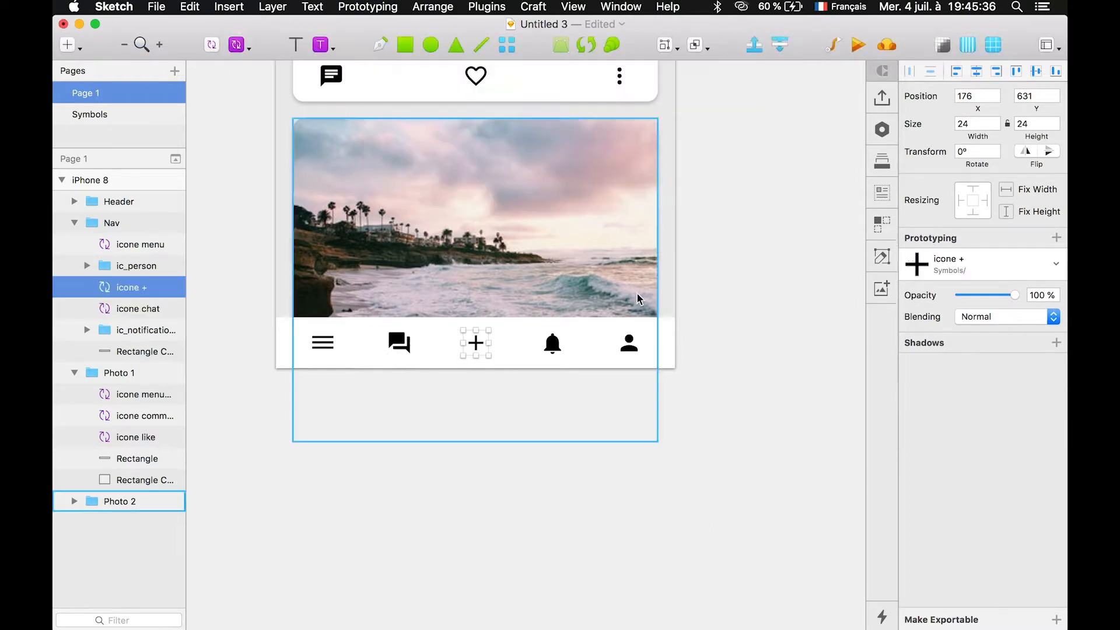
- Create a symbol named "icone notif" from the nav bar's bell icon
left_click(552, 342)
left_click(211, 44)
type("icpone")
key("BackSpace")
key("BackSpace")
key("BackSpace")
key("BackSpace")
type("one notif")
key("Return")
- Create a symbol named "icone profile" from the nav bar's person icon
left_click(629, 343)
left_click(211, 43)
type("icone profile")
key("Return")
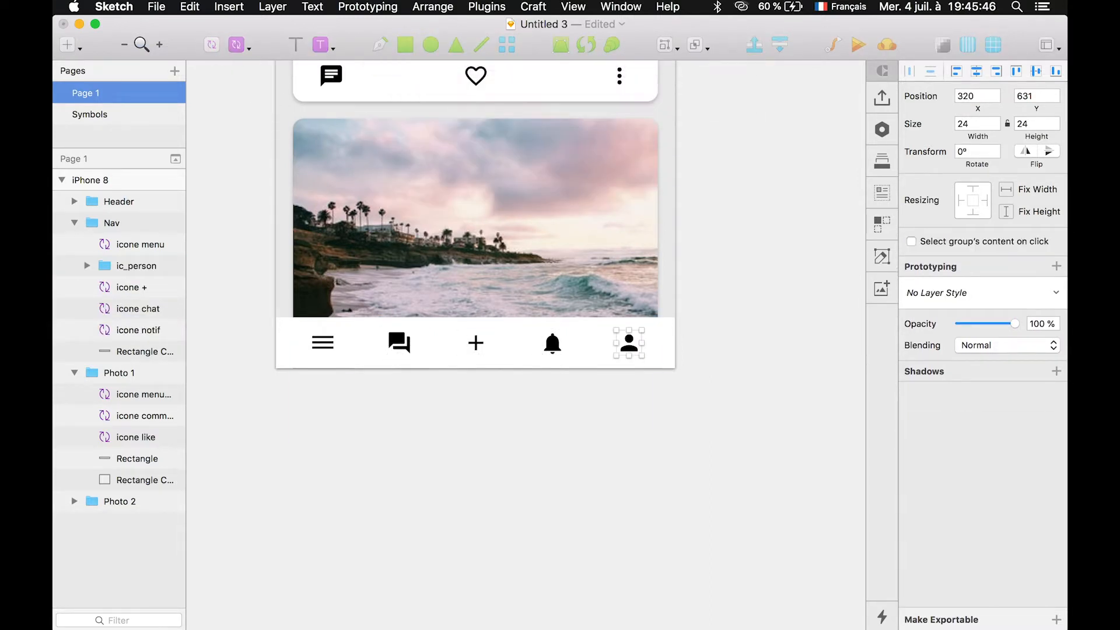
left_click(766, 249)
- Swap the Photo 1 card's three-dot instance to the "icone chat" symbol, and undo the swap
scroll(759, 243, "up", 5)
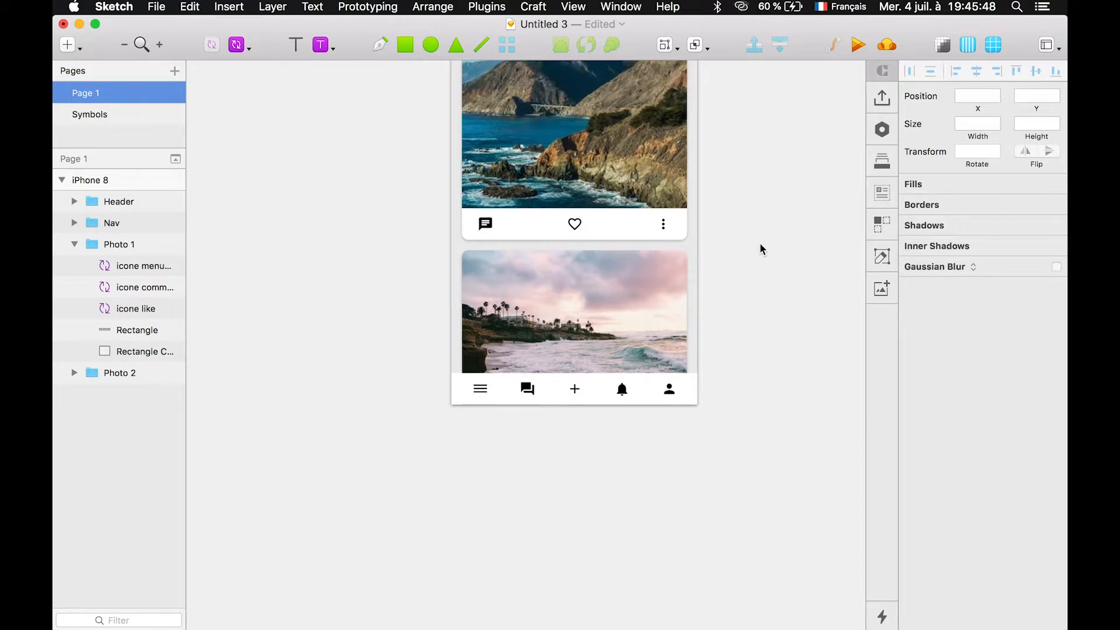
scroll(674, 324, "up", 4)
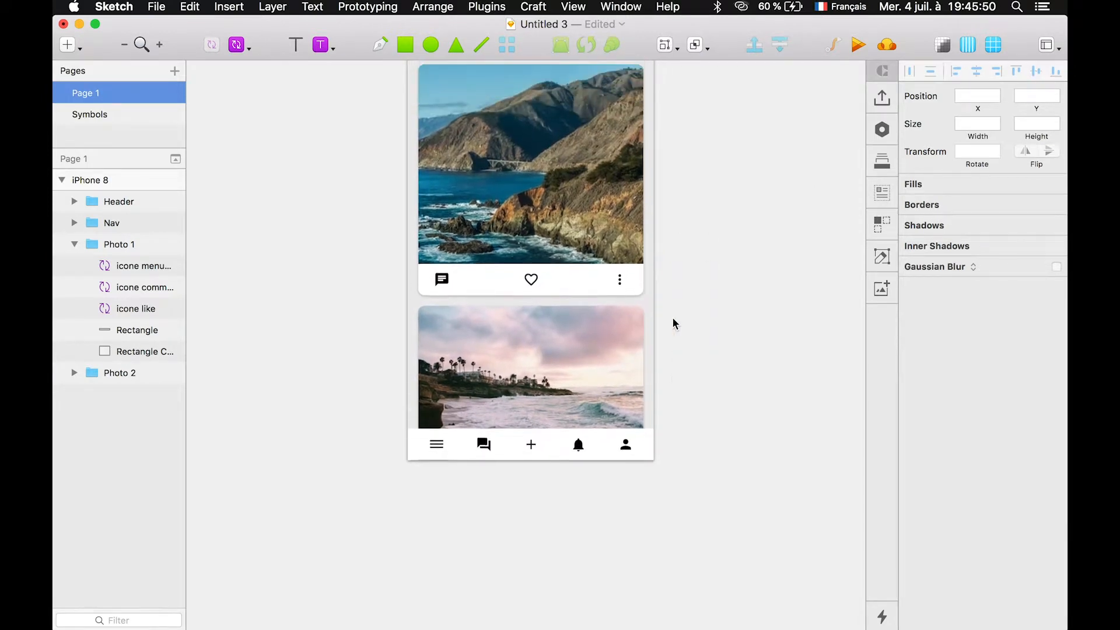
scroll(670, 268, "right", 2)
scroll(662, 266, "down", 3)
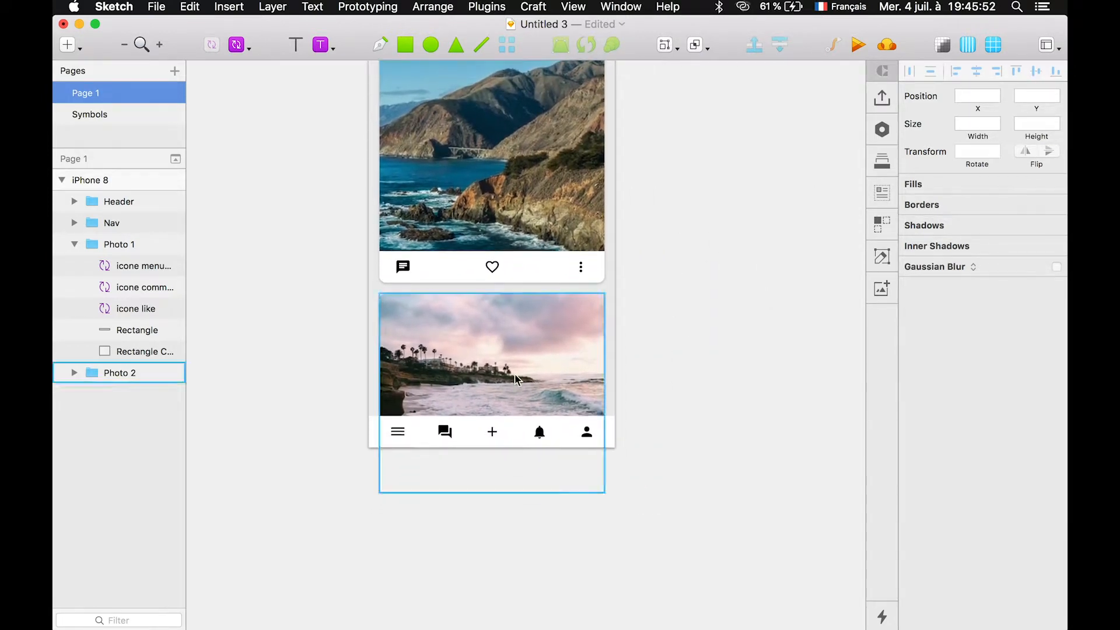
left_click(491, 267)
left_click(492, 267)
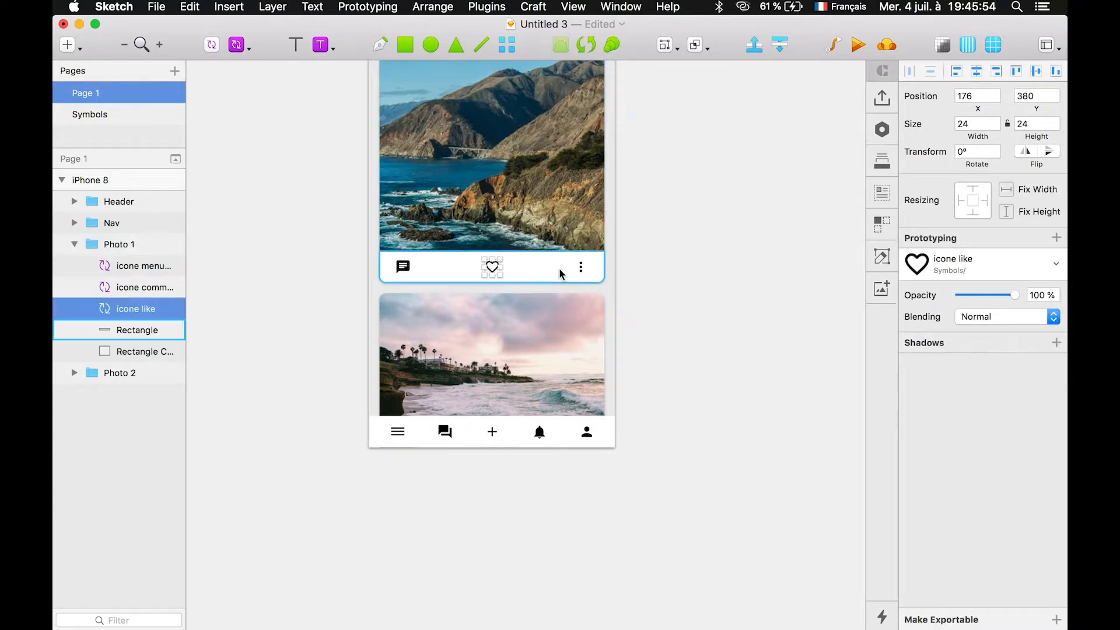
left_click(581, 268)
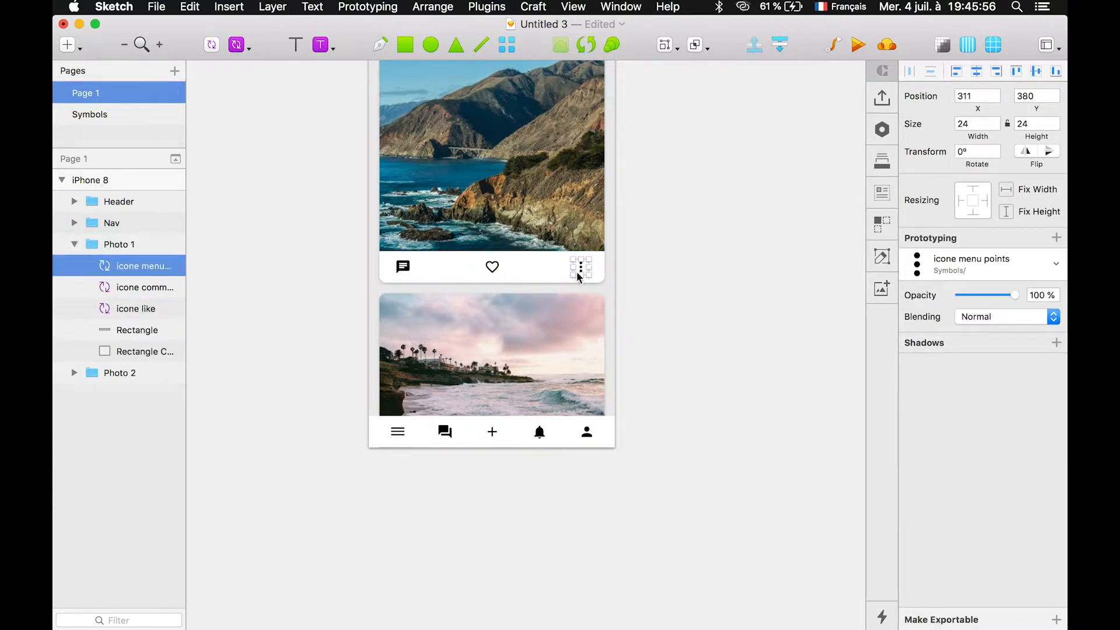
left_click(1014, 266)
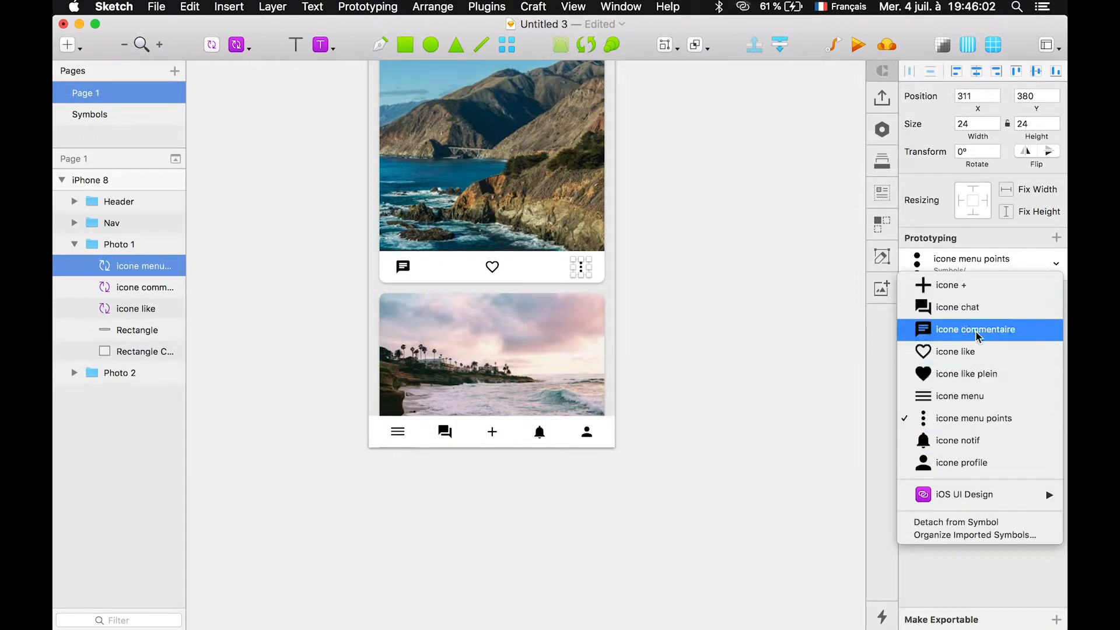
left_click(961, 309)
left_click(804, 277)
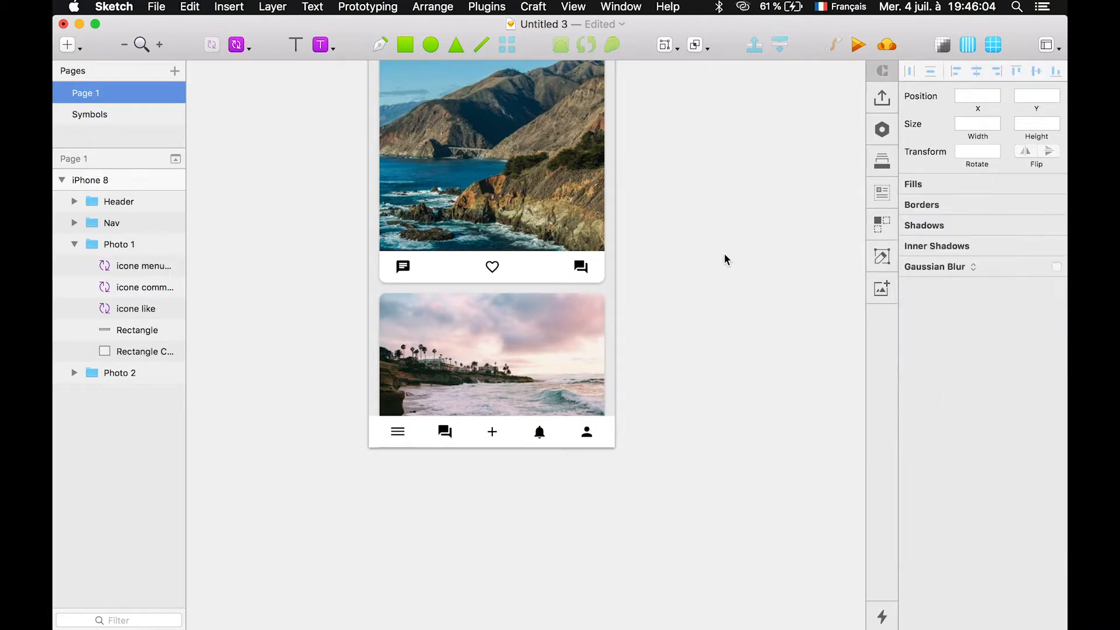
key("super+z")
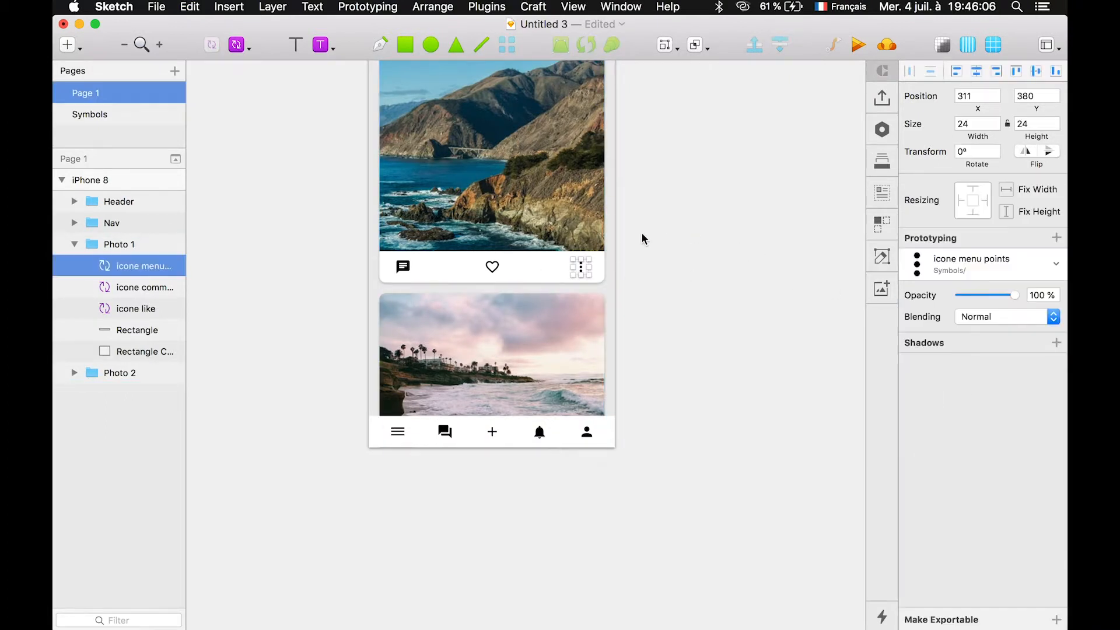
- Swap the nav bar's bell instance to the "icone like plein" symbol
scroll(618, 256, "down", 3)
double_click(541, 358)
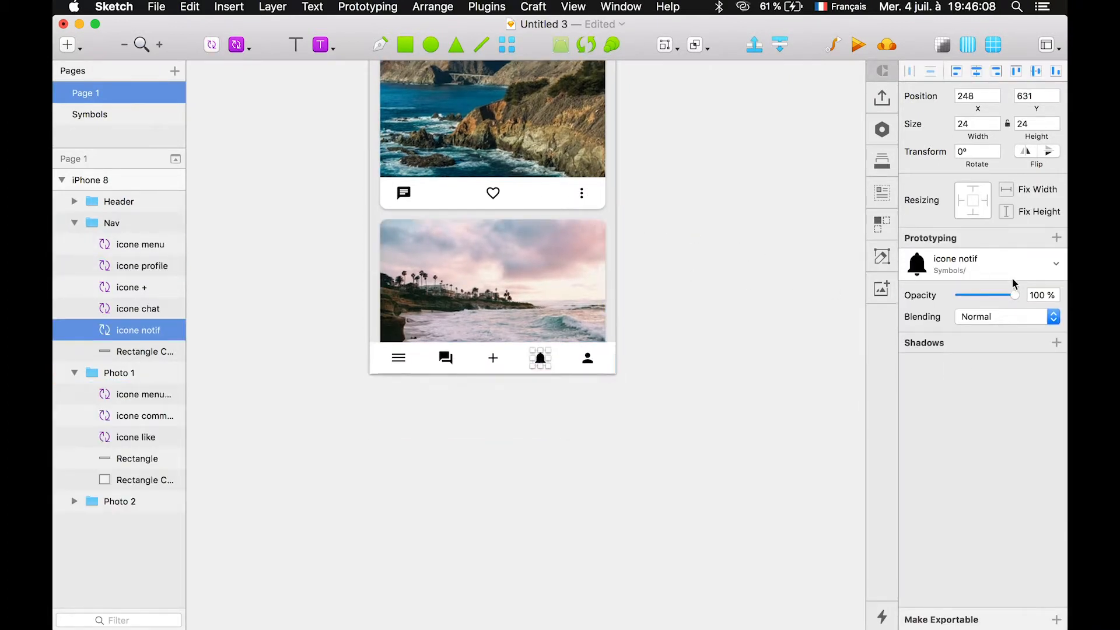
left_click(988, 277)
left_click(972, 376)
left_click(764, 306)
- Swap the nav bar's chat bubbles instance to the "icone commentaire" symbol
scroll(733, 313, "down", 2)
scroll(732, 313, "up", 3)
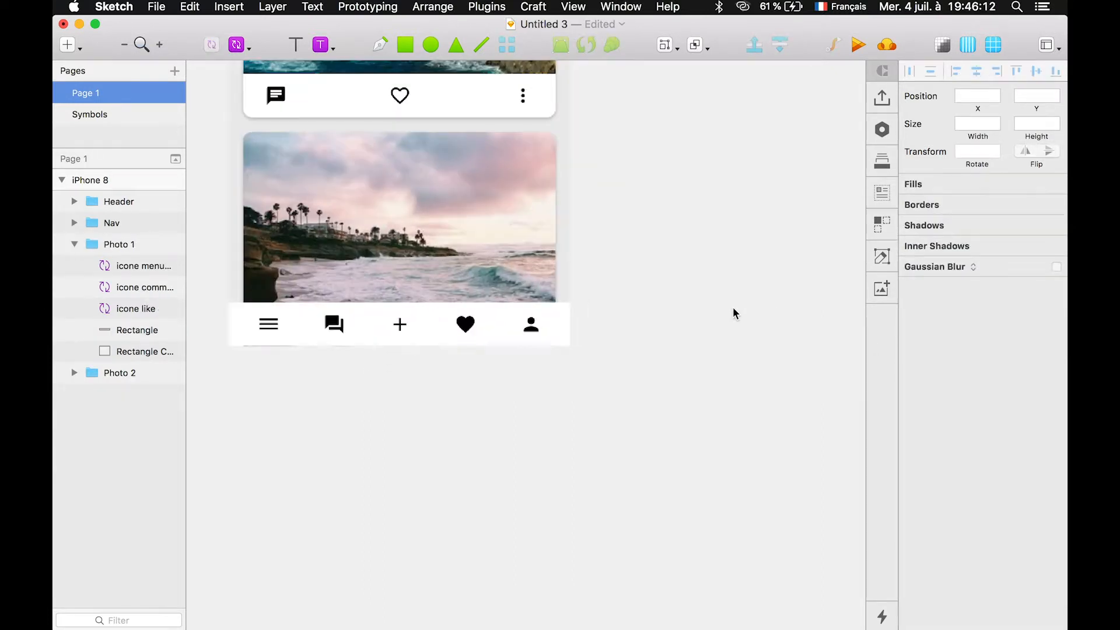
left_click(571, 331)
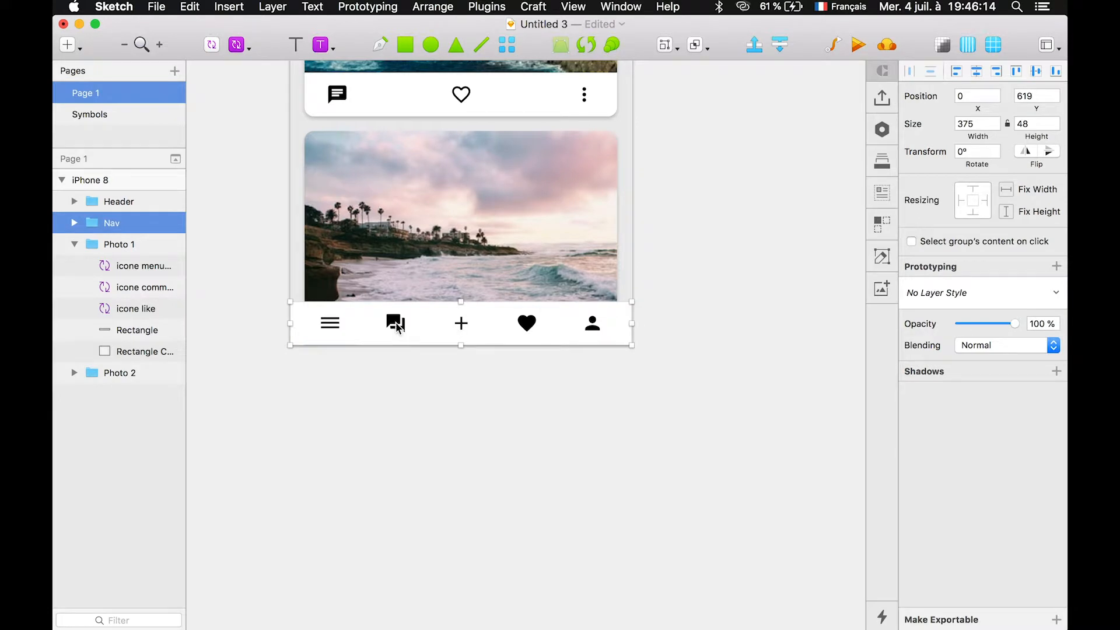
double_click(396, 325)
left_click(960, 273)
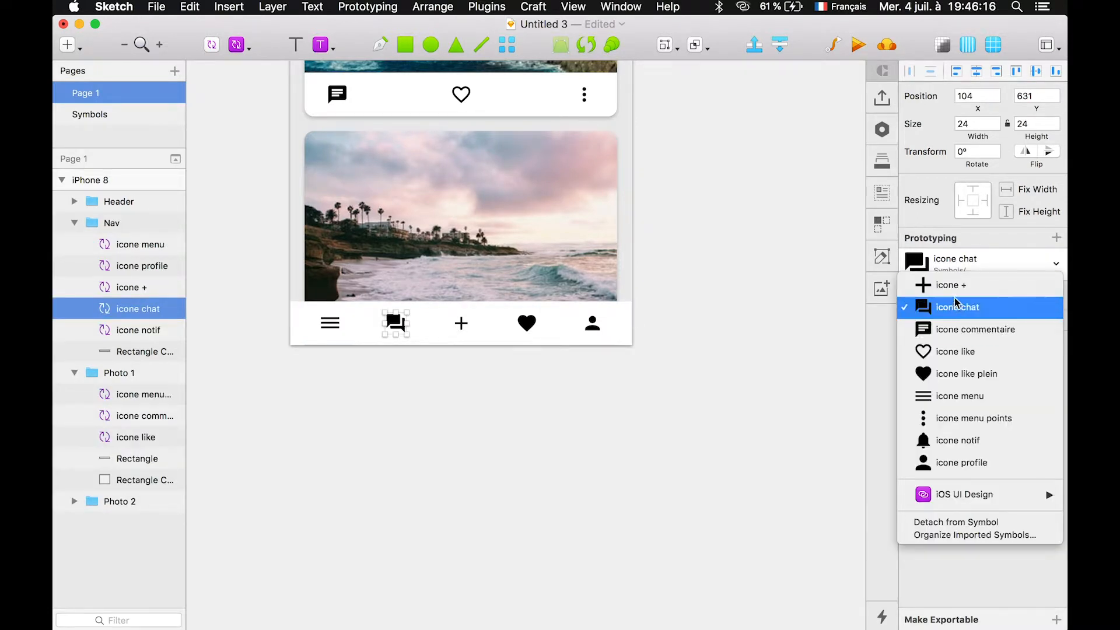
left_click(961, 330)
left_click(715, 299)
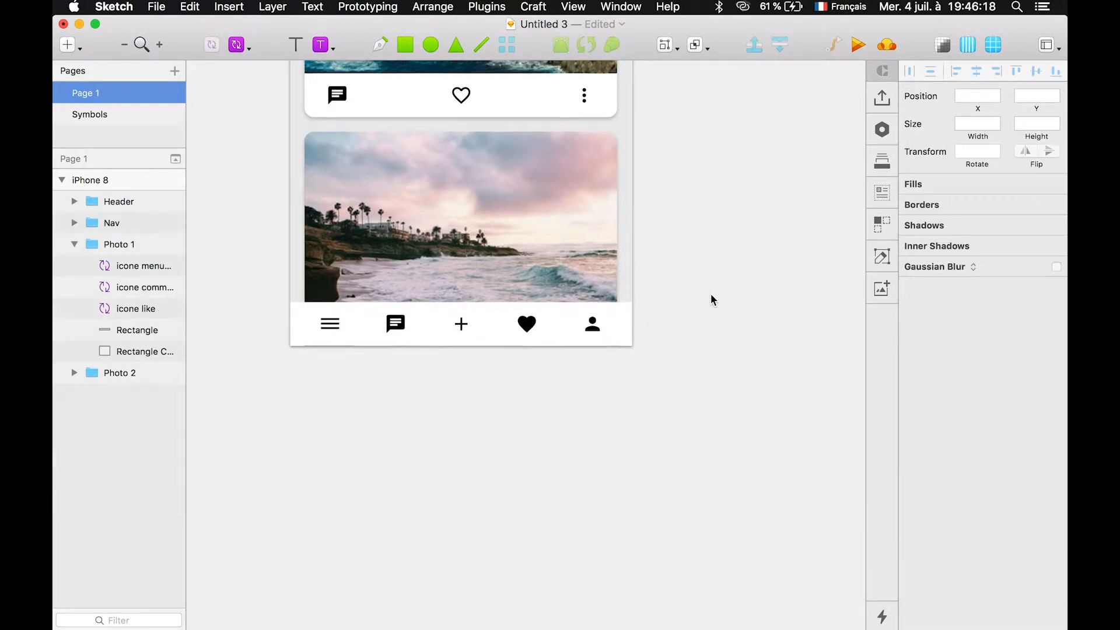
- Look over the iPhone 8 artboard's card and nav bar icons and inspect the symbol assigned to the three-dot icon
scroll(712, 300, "up", 3)
scroll(550, 398, "left", 2)
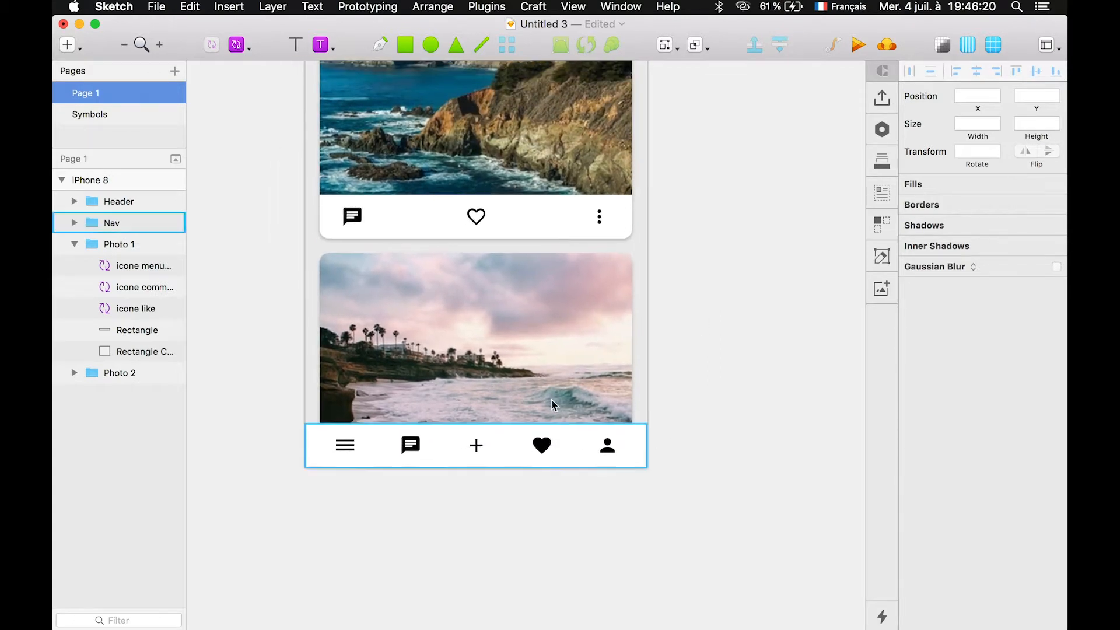
scroll(695, 429, "down", 3)
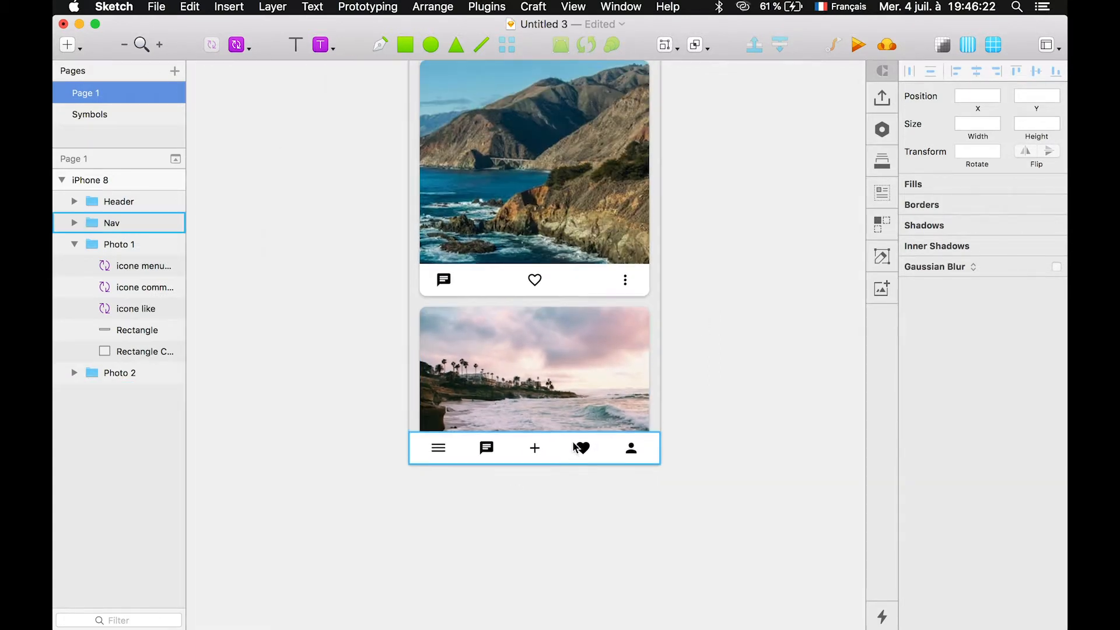
scroll(680, 305, "up", 3)
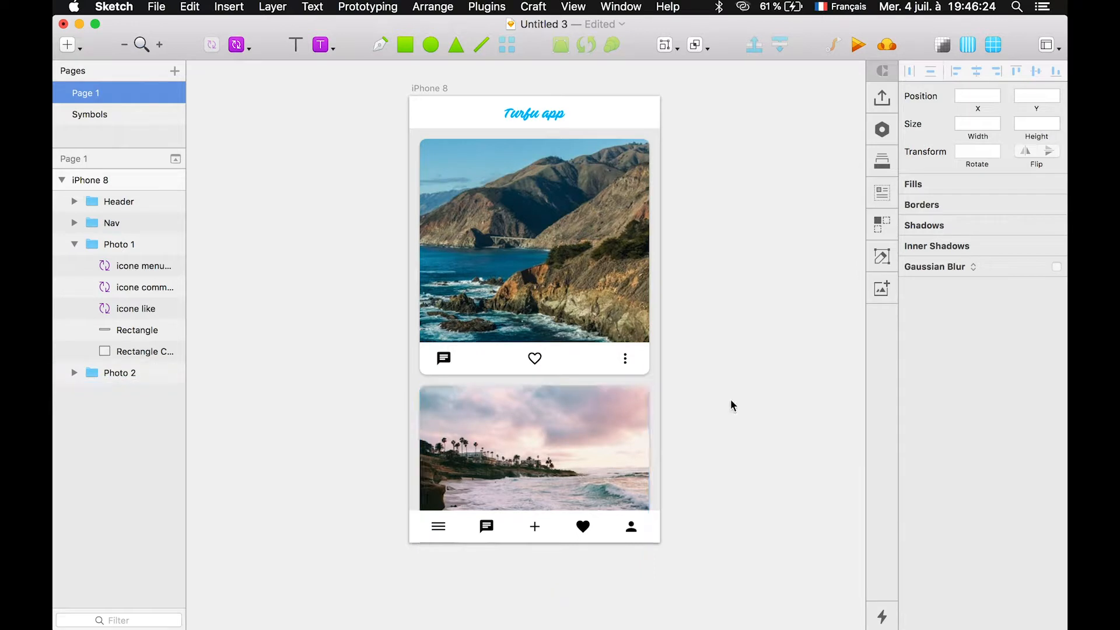
left_click(615, 365)
left_click(625, 358)
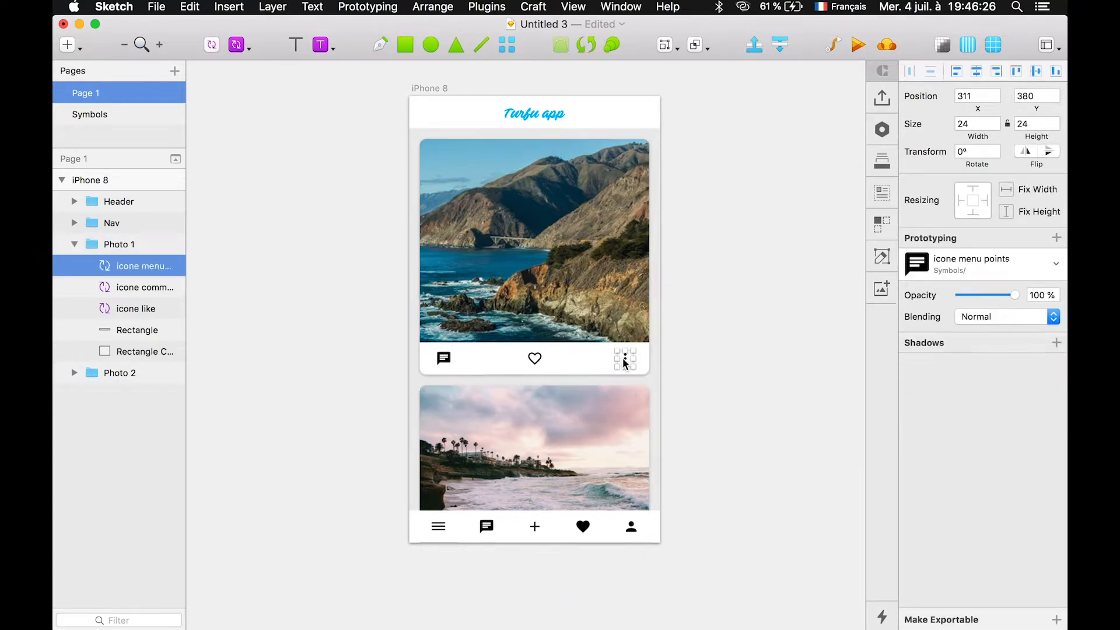
left_click(698, 358)
scroll(557, 357, "right", 3)
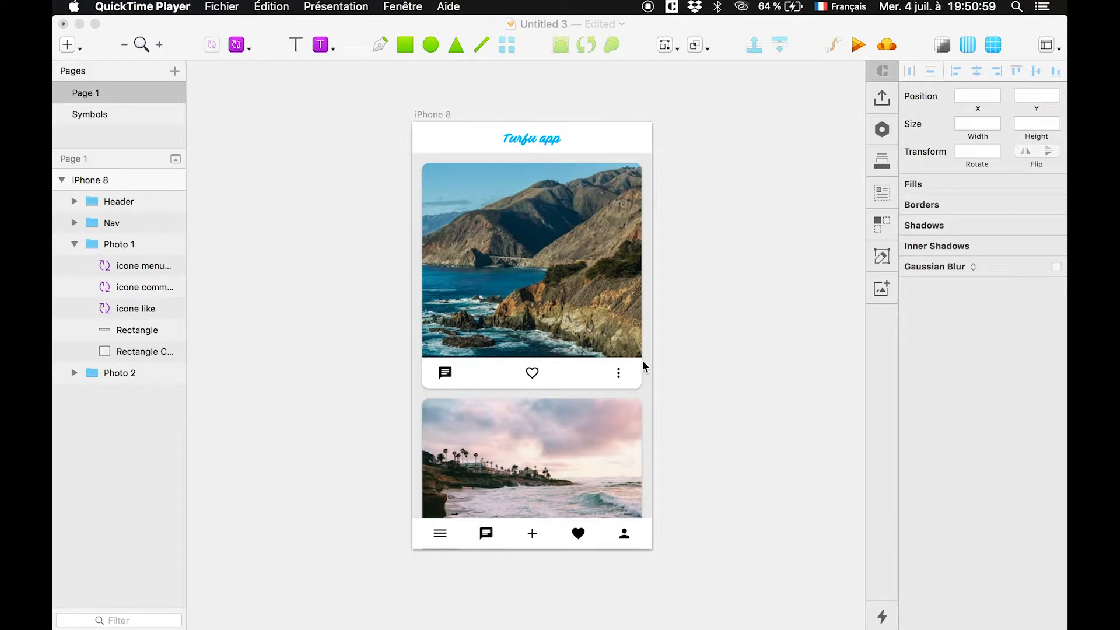
- Create a symbol named "Header" from the Turfu app title and the white header rectangle behind it
left_click(698, 321)
left_click(580, 227)
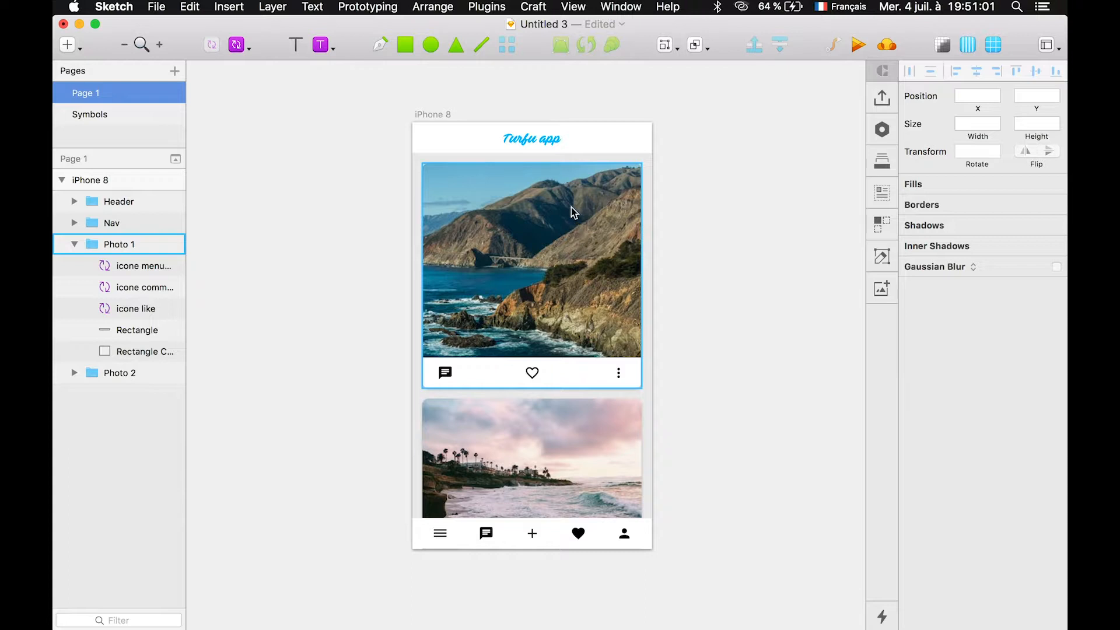
left_click(528, 140)
double_click(530, 140)
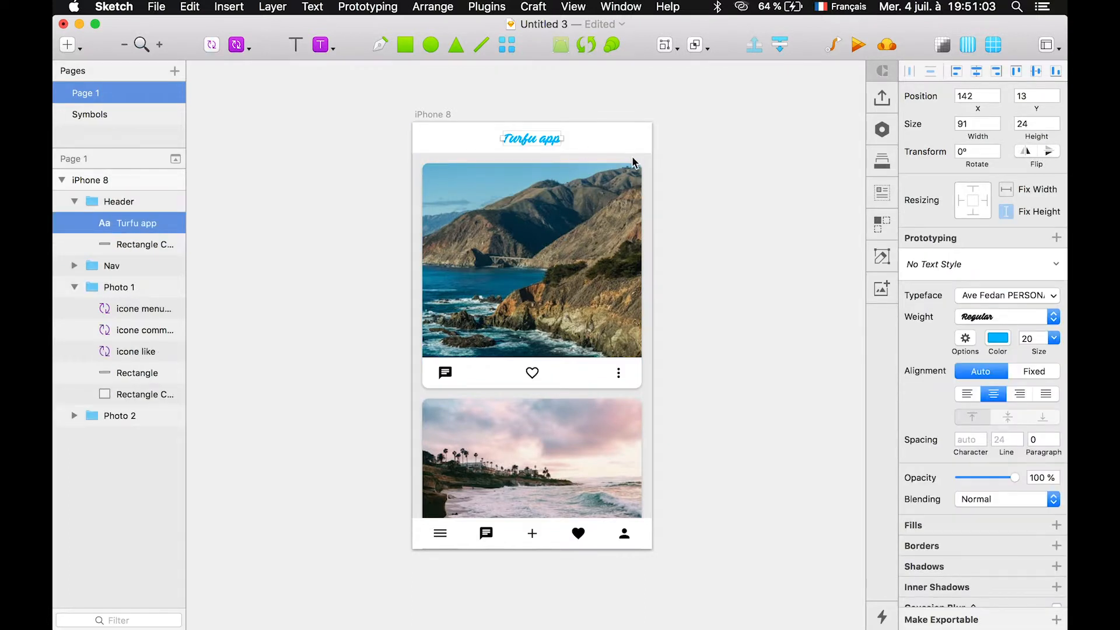
left_click(618, 145, "shift")
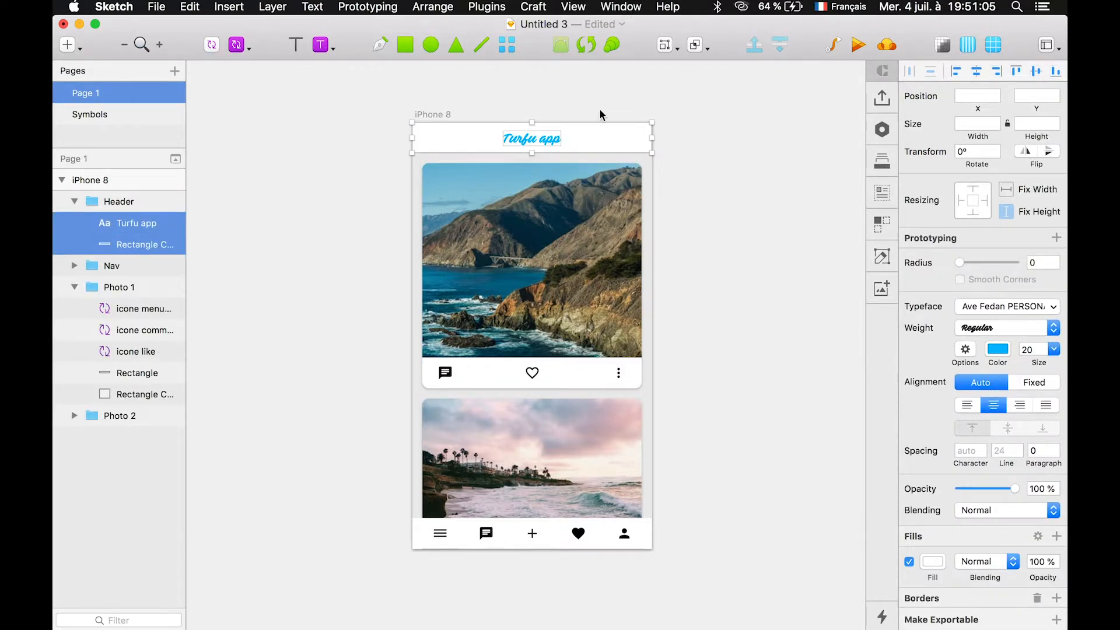
left_click(211, 44)
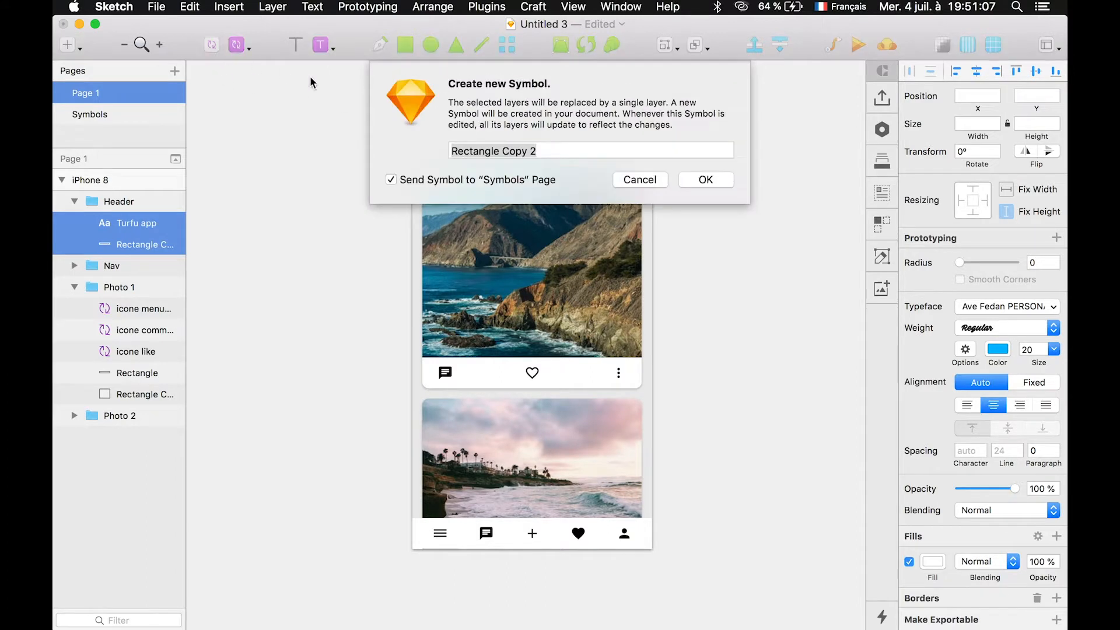
type("Header")
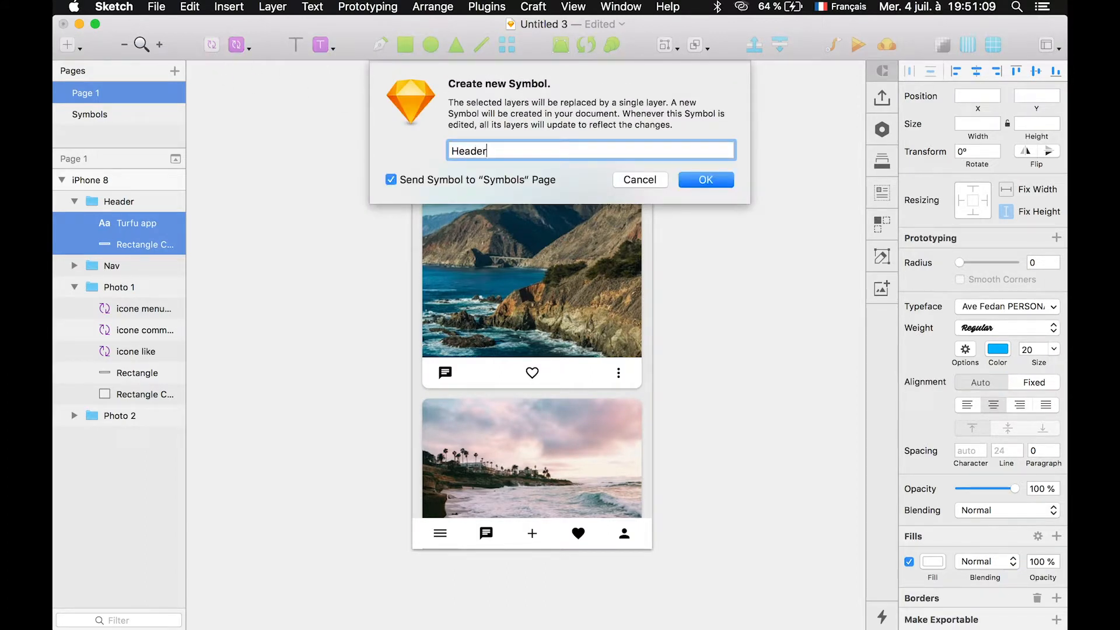
key("Return")
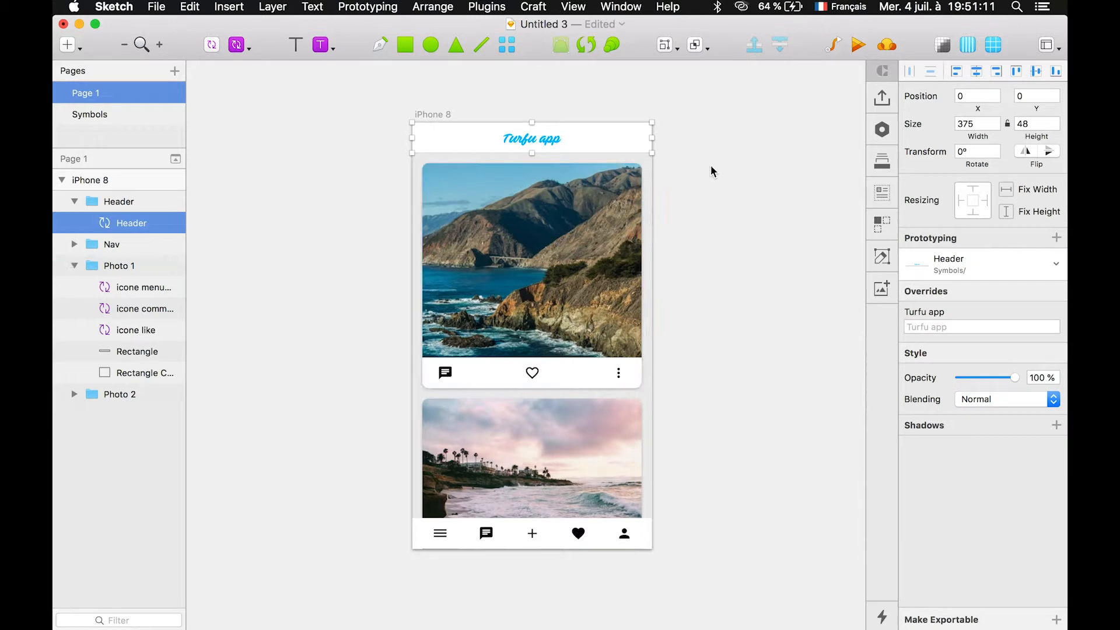
- Override the header instance's title text with "Ugo App" and check it on the artboard
left_click(935, 328)
type("Ugo App")
key("Return")
left_click(730, 142)
left_click(603, 144)
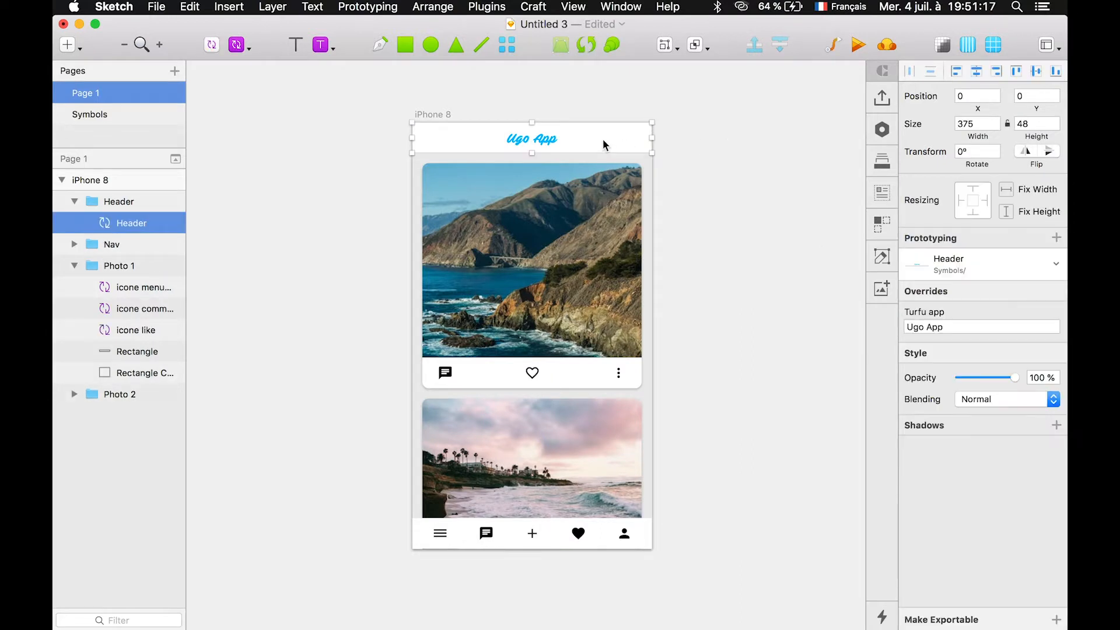
left_click(706, 171)
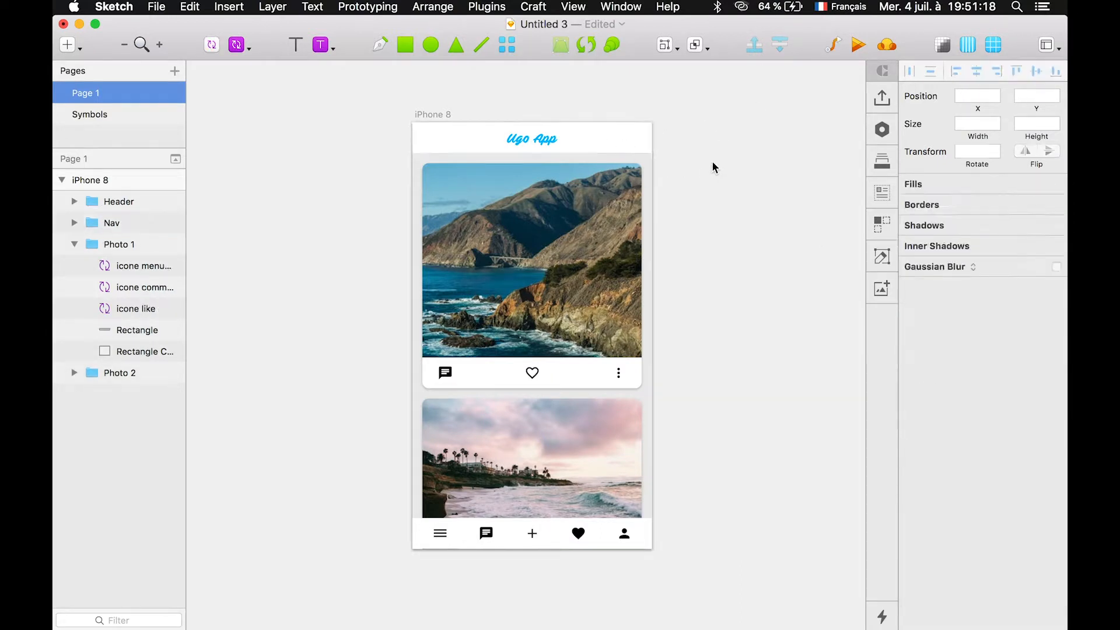
- Undo the title override and the creation of the Header symbol
left_click(600, 146)
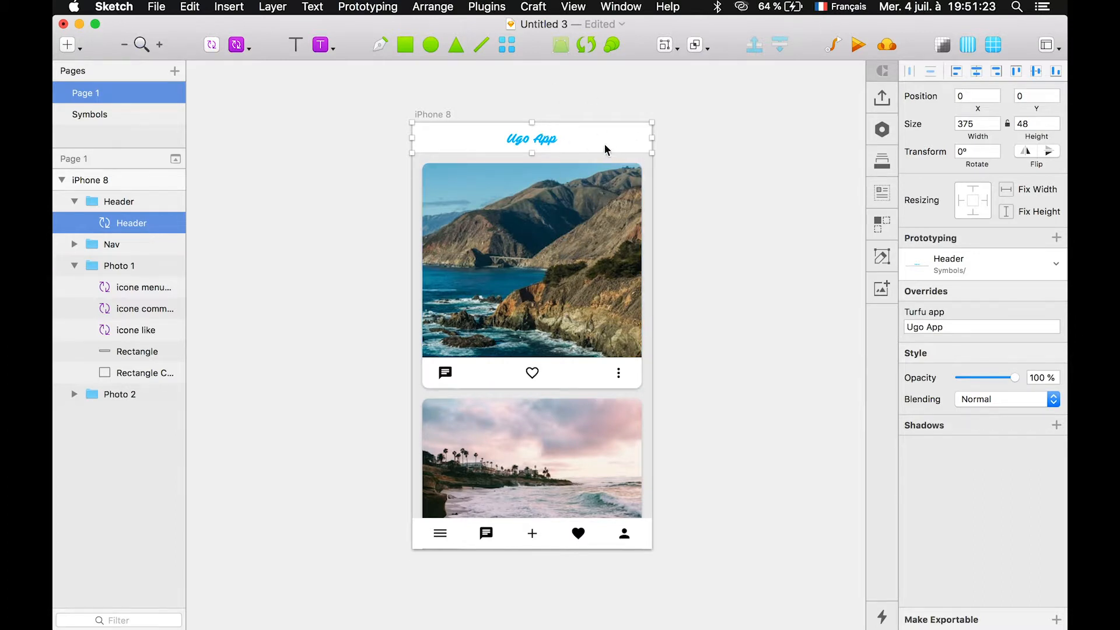
key("super+z")
key("super+z")
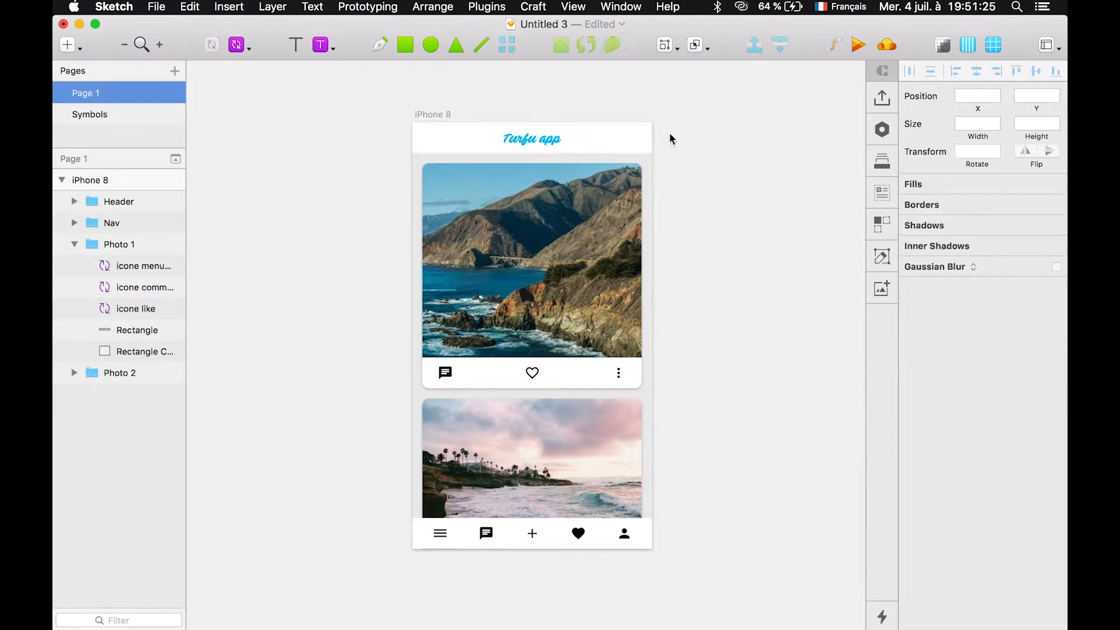
- Copy the nav bar's menu icon into the Header group, beside the Turfu app title
left_click(590, 138)
left_click(439, 541)
double_click(439, 541)
key("super+c")
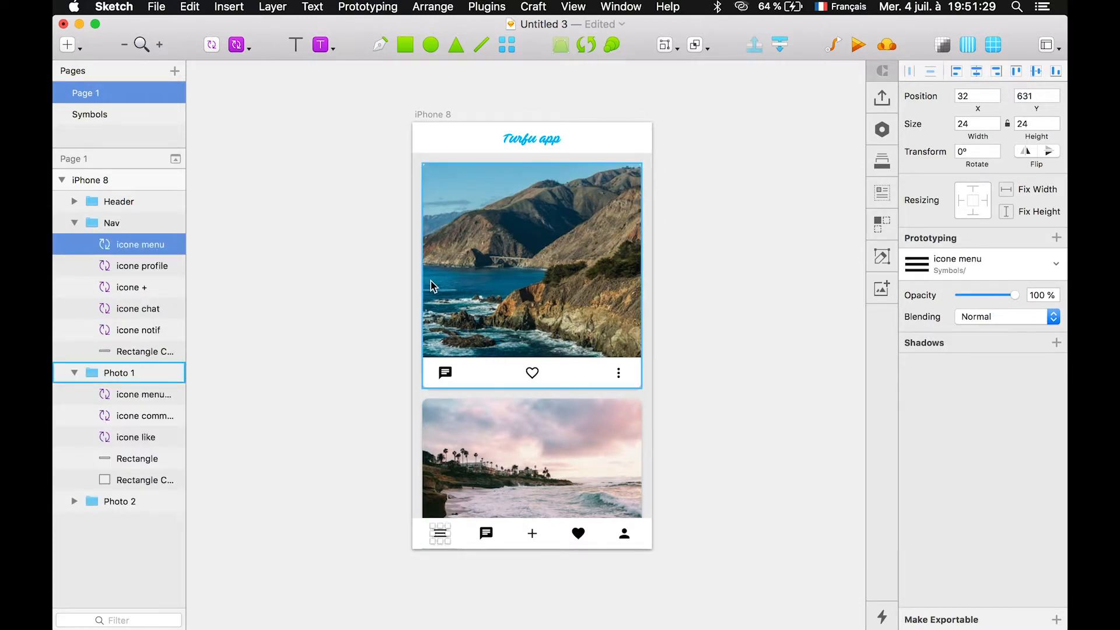
left_click_drag(440, 538, 435, 141)
key("super+x")
double_click(434, 141)
key("super+v")
scroll(434, 140, "up", 3)
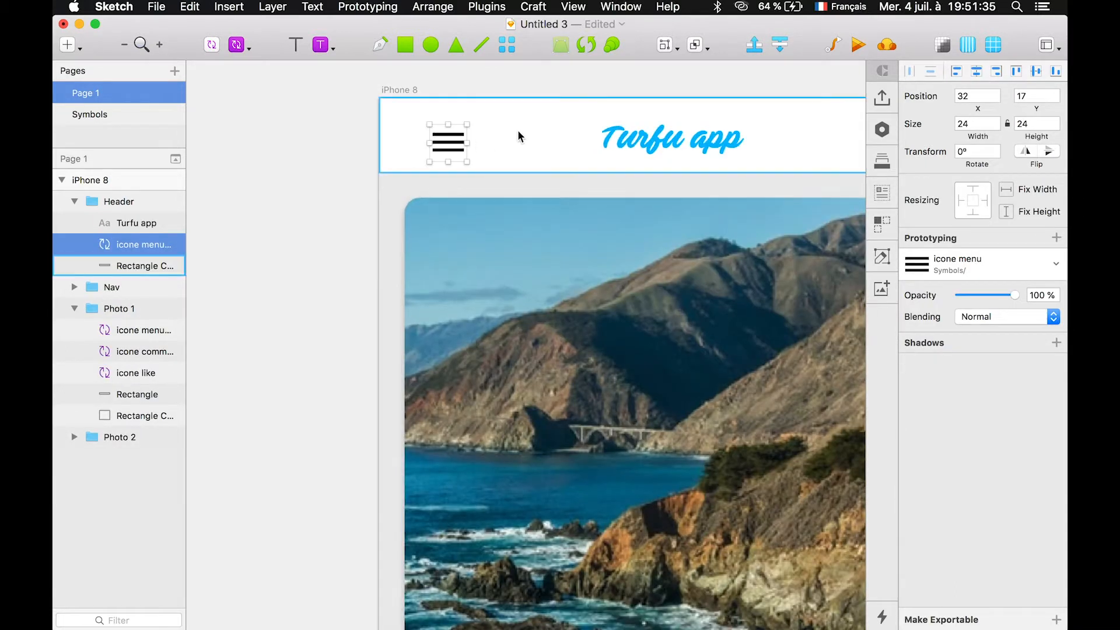
- Center the menu icon vertically on the header's background and move it closer to the artboard's left edge
left_click(518, 129, "shift")
left_click(449, 140)
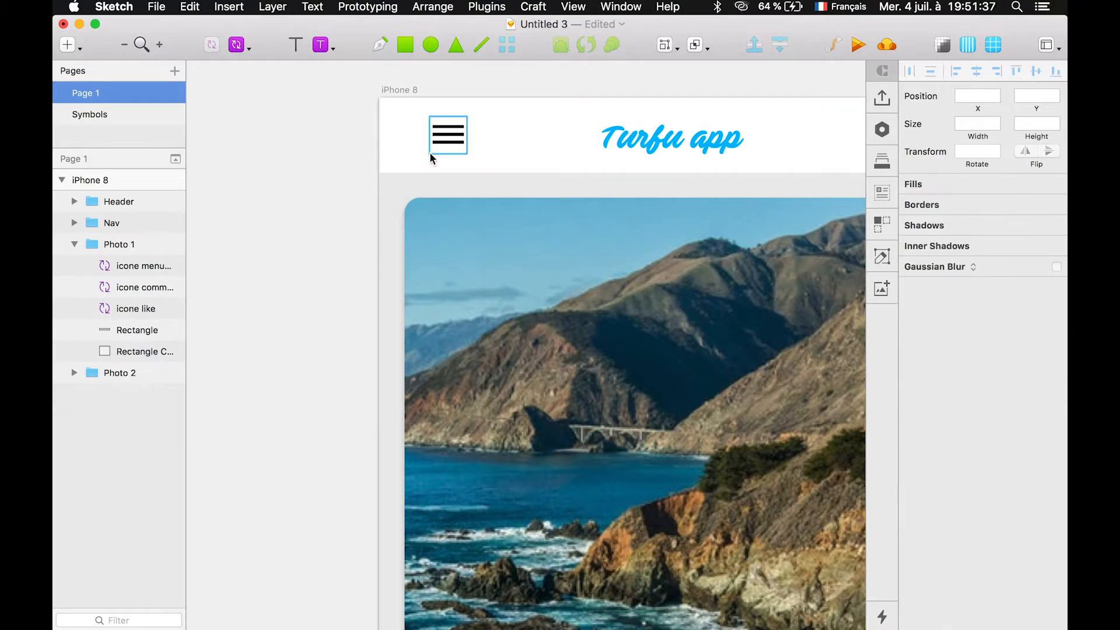
left_click(449, 140)
left_click_drag(451, 142, 401, 144)
key("shift+Right")
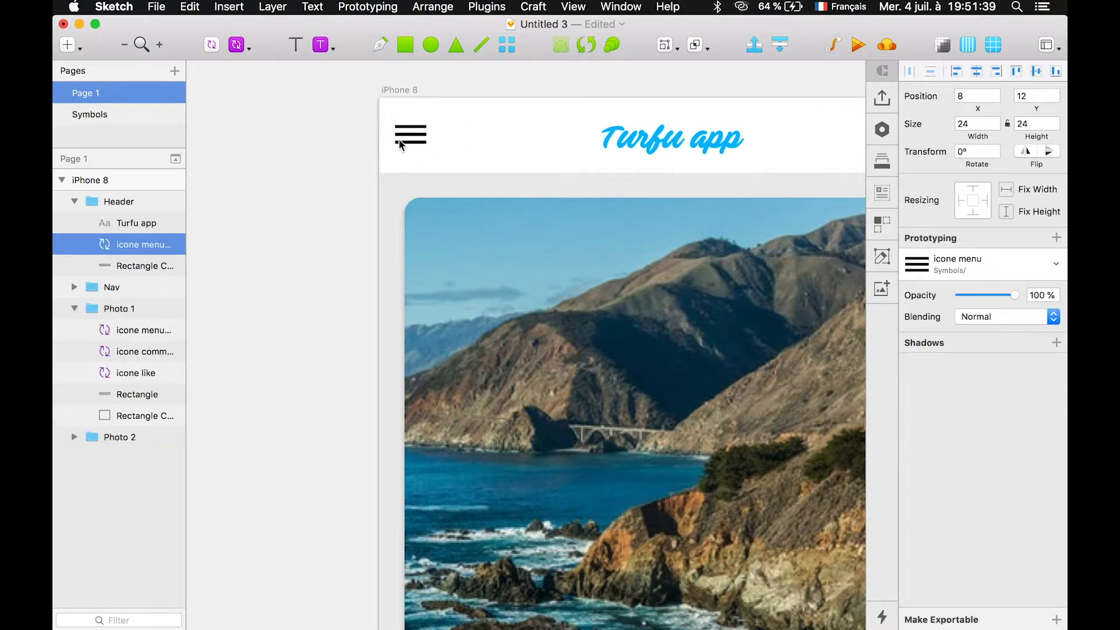
key("alt")
left_click(351, 132)
- Copy the nav bar's profile icon into the Header group, near the header's right end
scroll(351, 132, "down", 5)
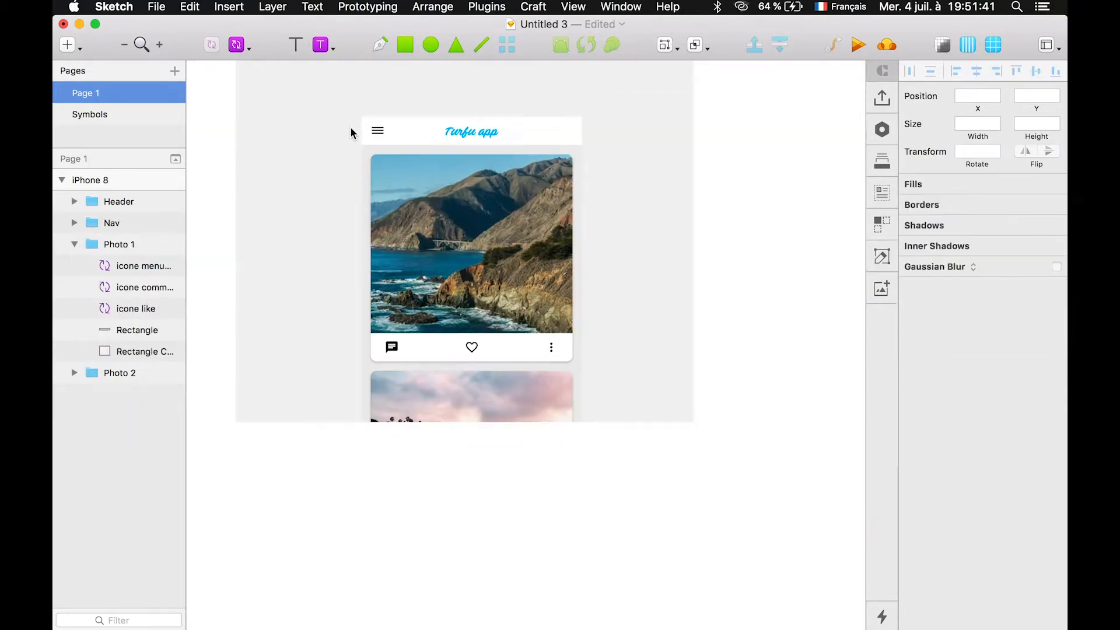
scroll(352, 133, "right", 1)
double_click(411, 131)
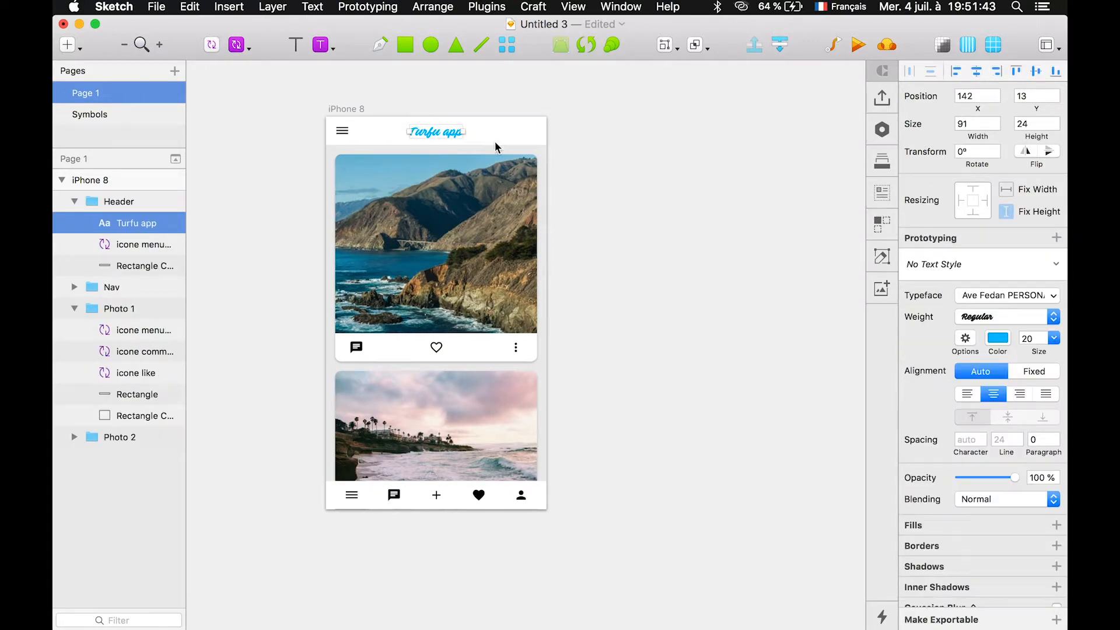
left_click(522, 484)
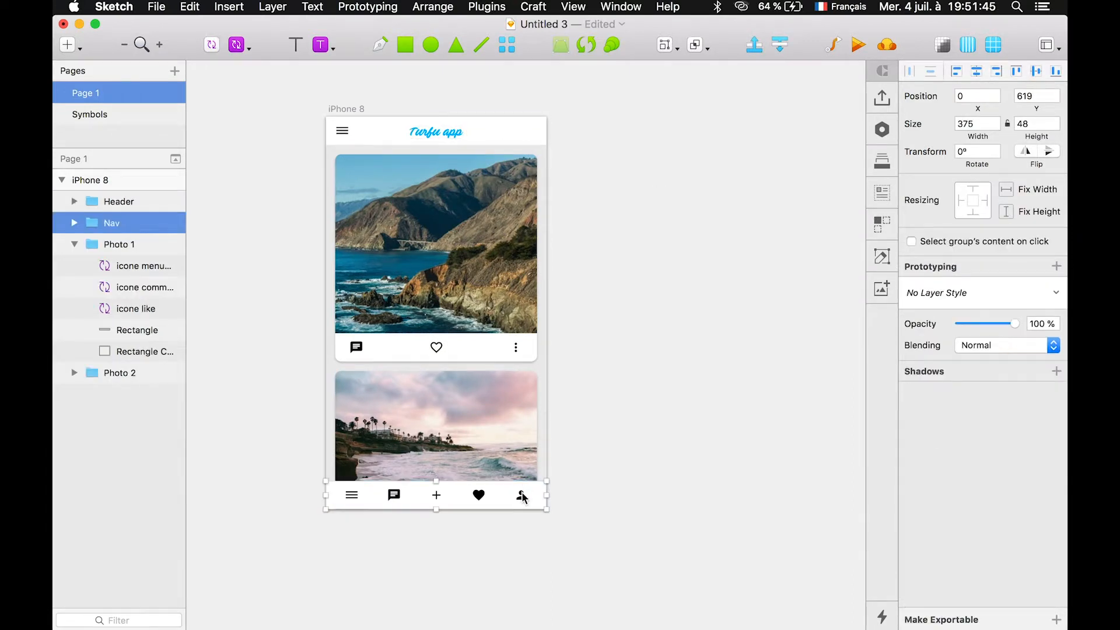
double_click(525, 499)
left_click_drag(524, 499, 523, 133)
left_click(520, 126)
key("cmd+v")
left_click(538, 133, "shift")
left_click(634, 184)
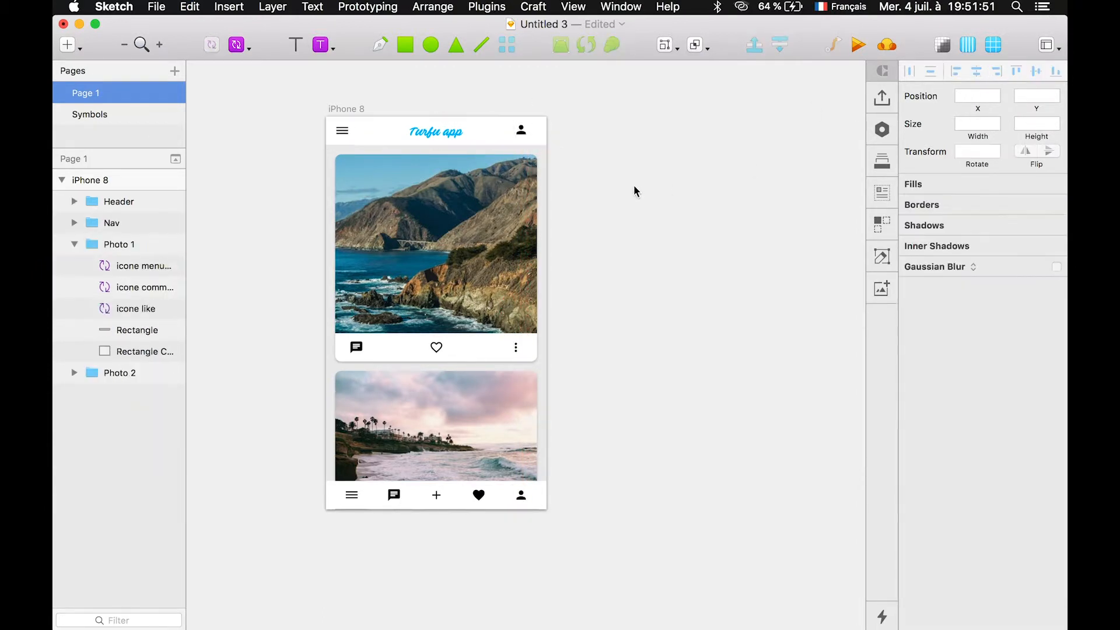
- Move the header's profile icon to 16 px from the header's right edge
left_click(523, 129, "super")
key("shift+Right")
key("shift+Right")
key("shift+Right")
key("alt")
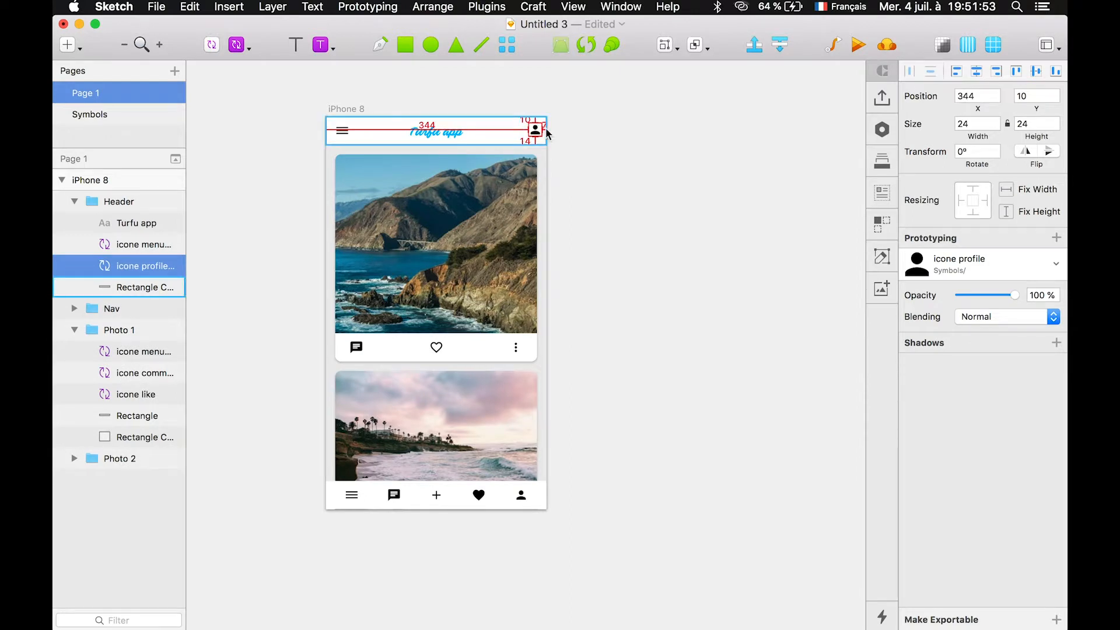
scroll(538, 100, "up", 3)
scroll(536, 165, "up", 7)
mouse_move(528, 94)
left_mouse_down()
mouse_move(558, 98)
mouse_move(520, 100)
left_mouse_up()
key("alt")
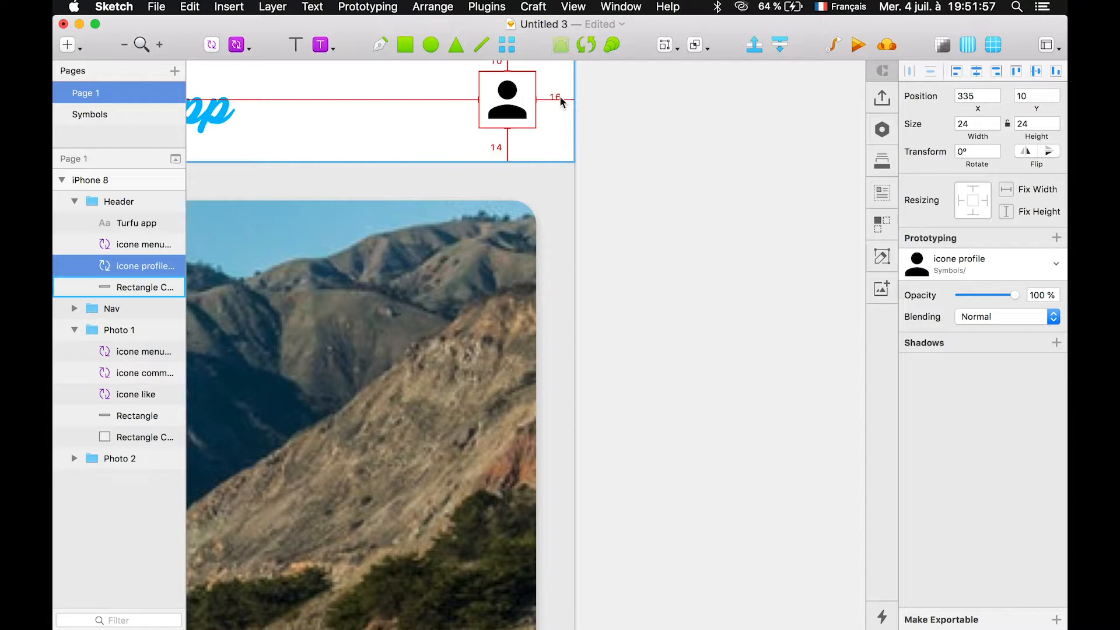
scroll(648, 125, "down", 8)
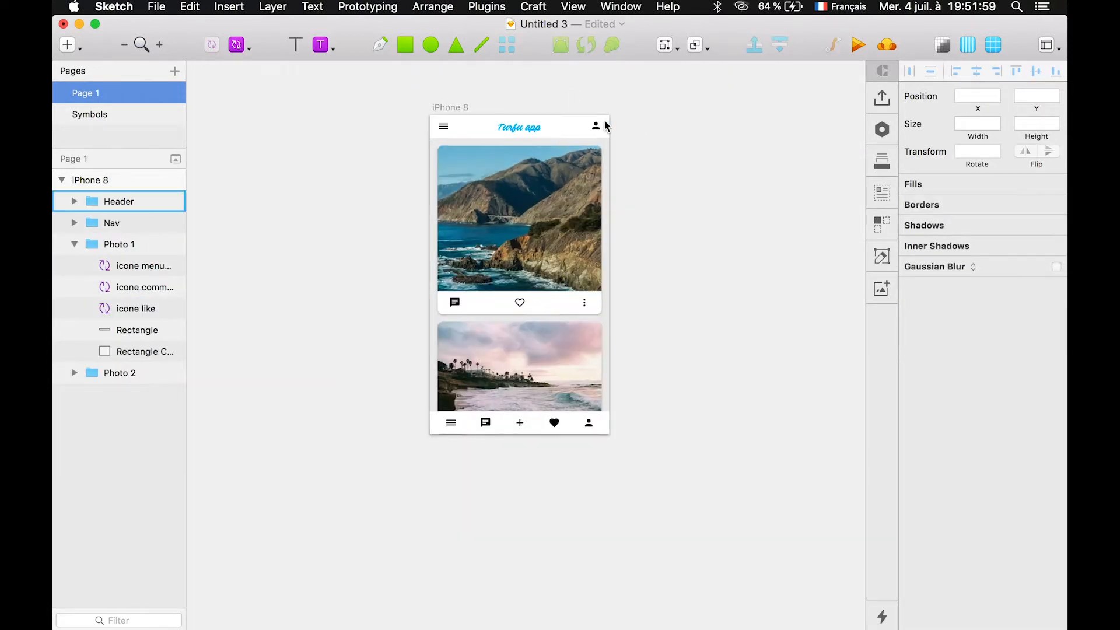
- Align the header's profile icon, title, menu icon and background rectangle on their vertical middle
left_click(598, 128)
double_click(598, 128)
left_click(515, 129, "shift")
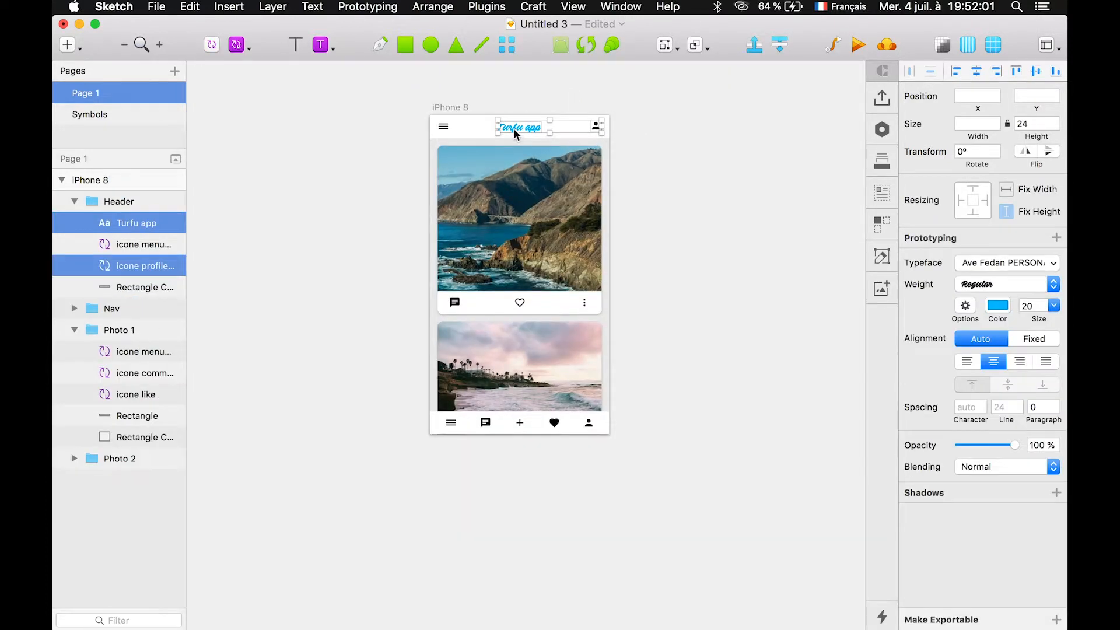
left_click(444, 129, "shift")
left_click(470, 126, "shift")
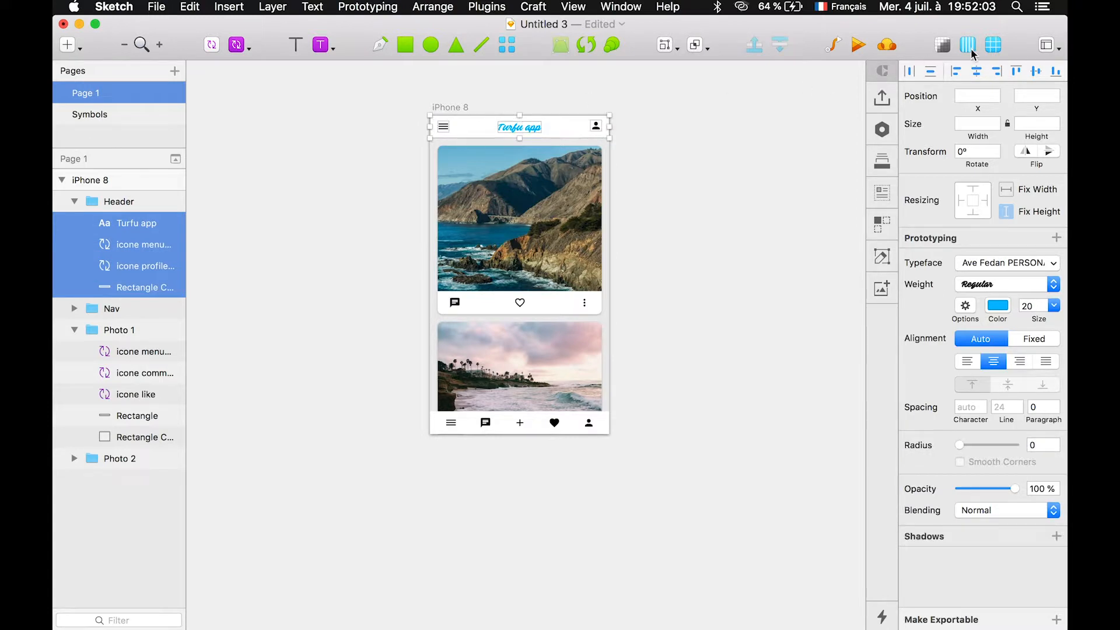
left_click(1040, 74)
left_click(674, 123)
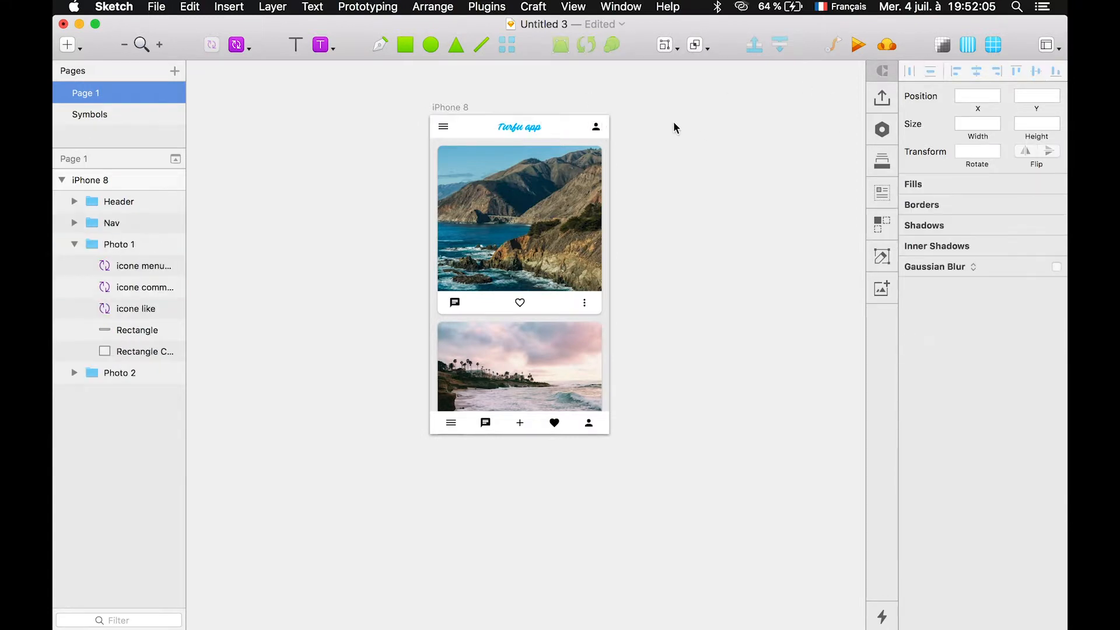
- Convert the whole Header group into a symbol named "Header" and send it to the Symbols page
left_click_drag(397, 111, 658, 140)
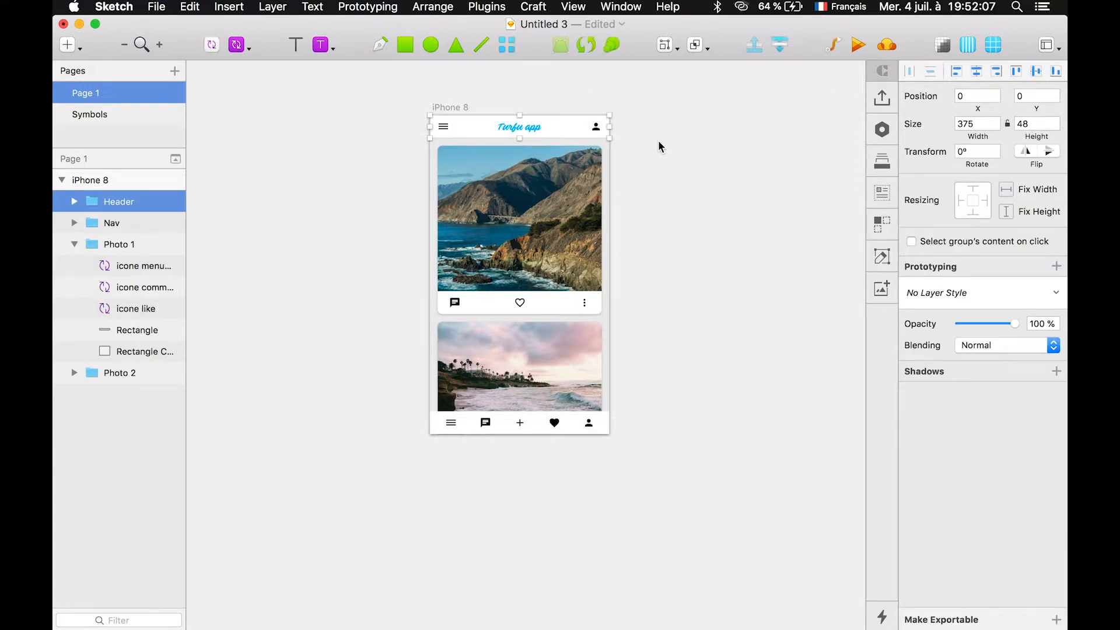
left_click(210, 46)
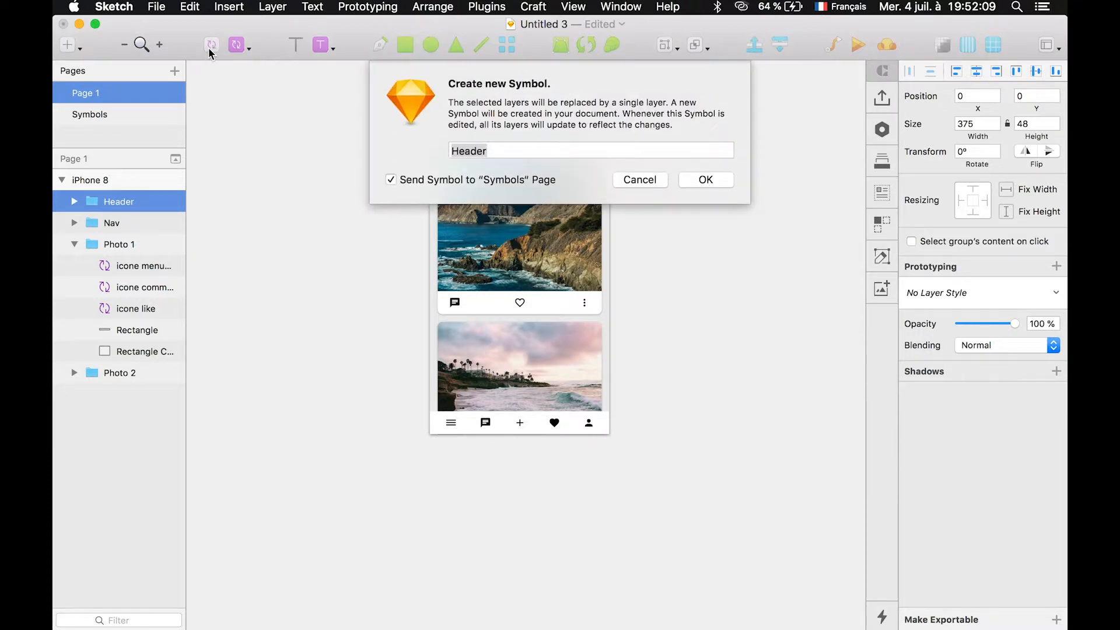
left_click(706, 181)
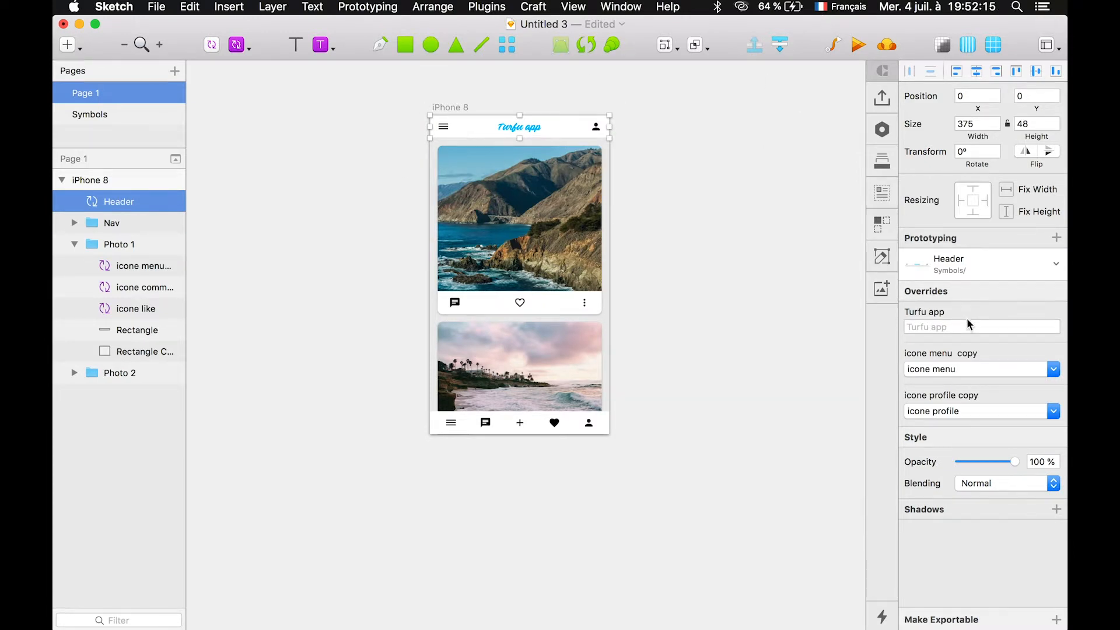
- Override the Header instance's title text with "super app du turfu"
left_click(931, 326)
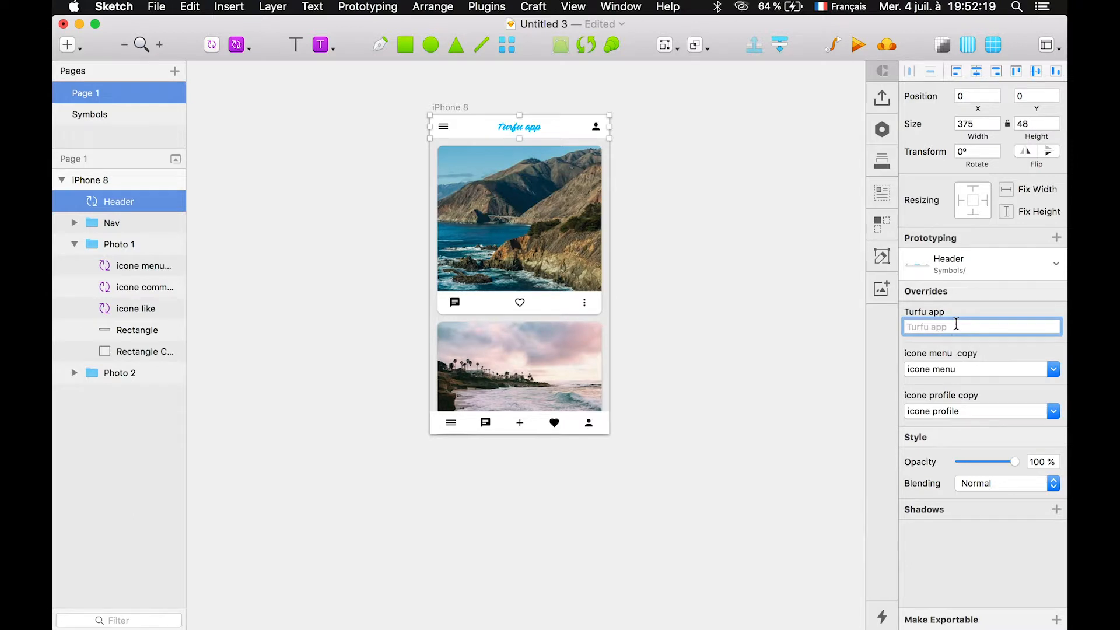
type("t")
type("es")
key("BackSpace")
key("BackSpace")
key("BackSpace")
type("supe")
key("Return")
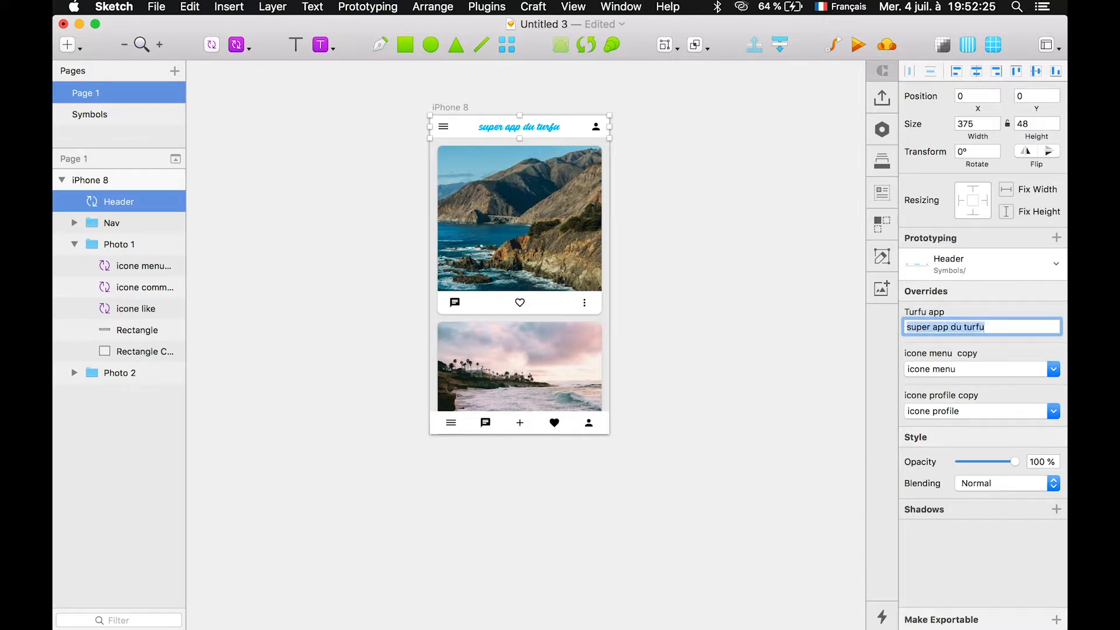
- Capitalize the title override's first letter so it reads "Super app du turfu"
left_click(913, 334)
key("BackSpace")
type("S")
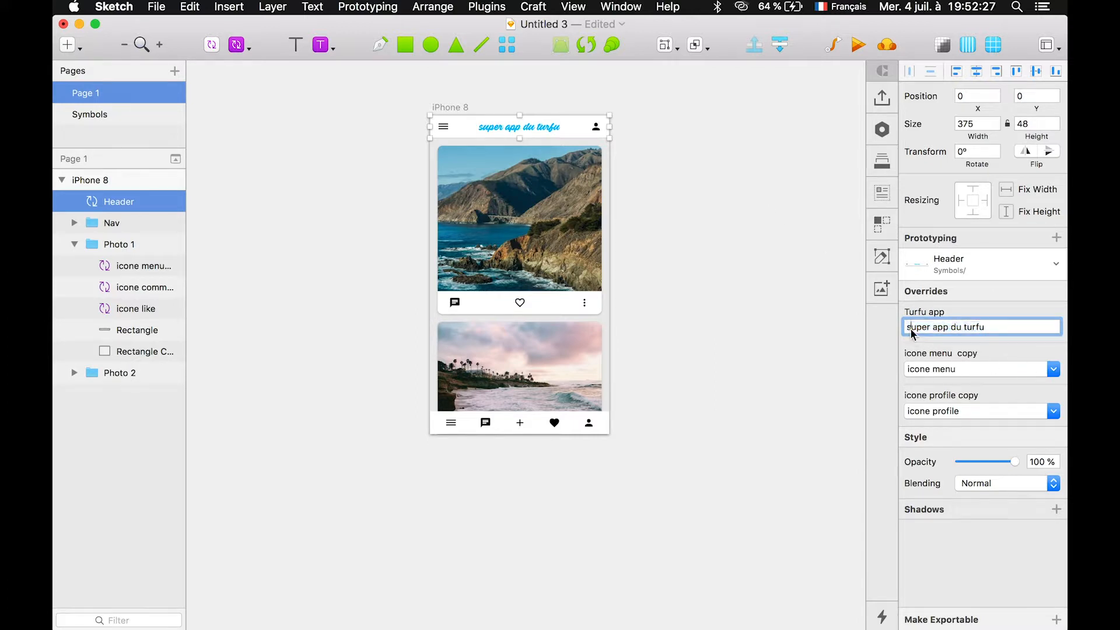
left_click(775, 249)
left_click(544, 126)
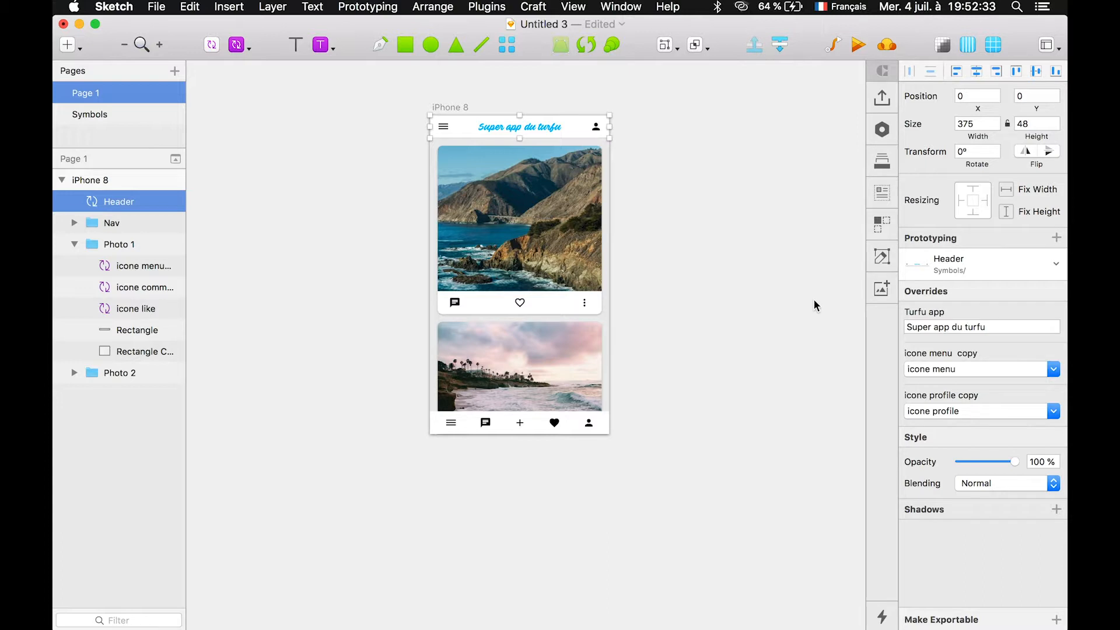
- Override the Header instance's menu icon with "icone menu points", and check the Header symbol's master before returning to the instance
left_click(953, 374)
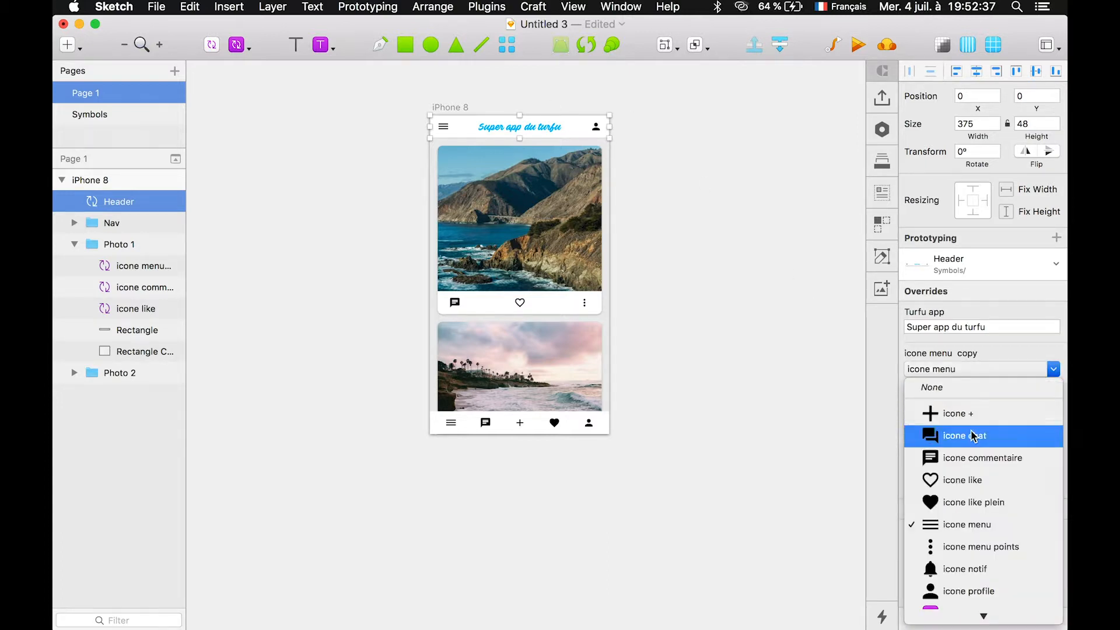
left_click(980, 547)
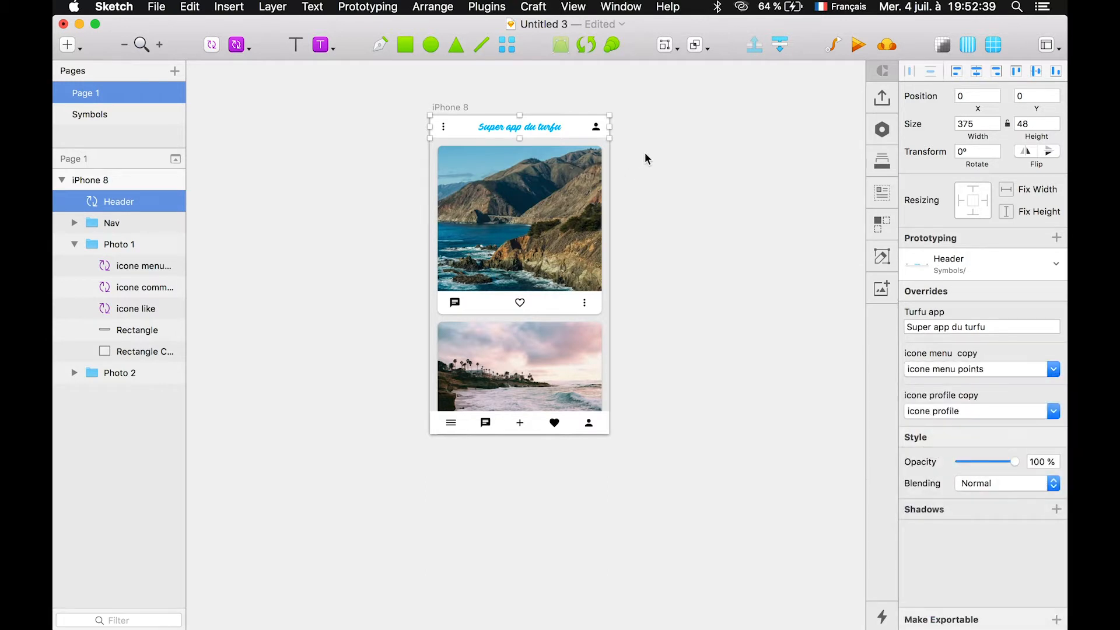
double_click(607, 127)
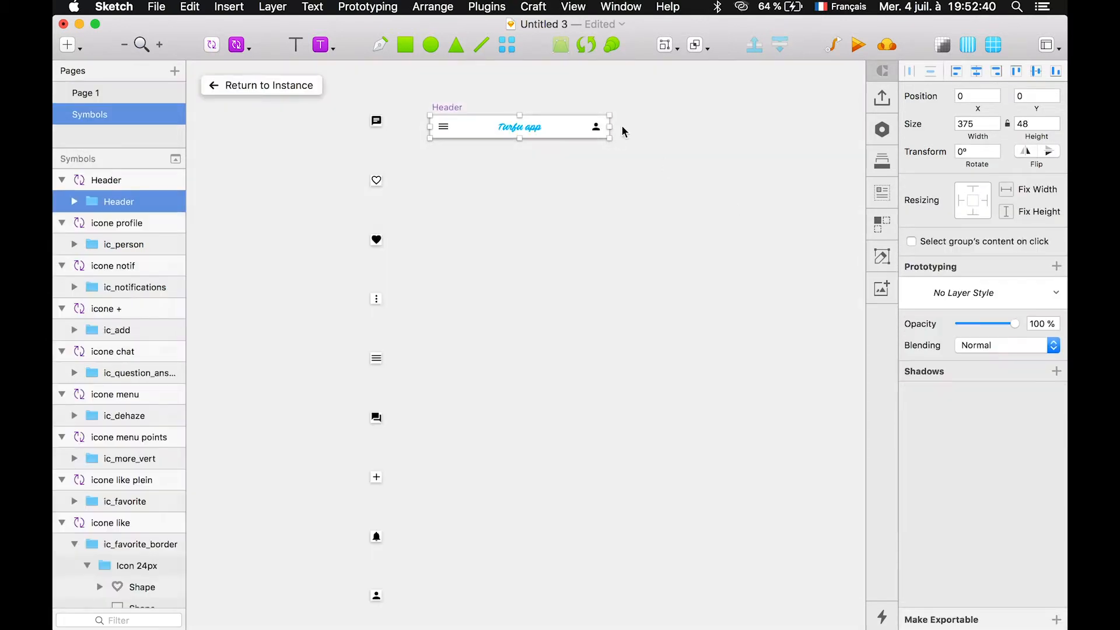
left_click(320, 83)
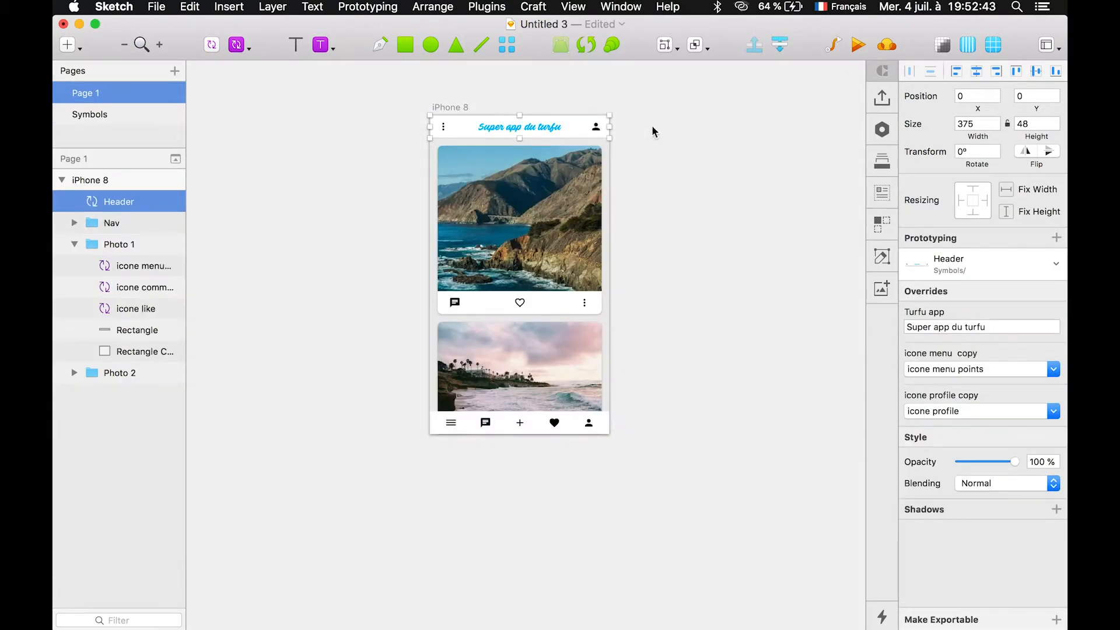
- Override the Header instance's profile icon with "icone like" and reselect the Header to check its overrides
left_click(1028, 415)
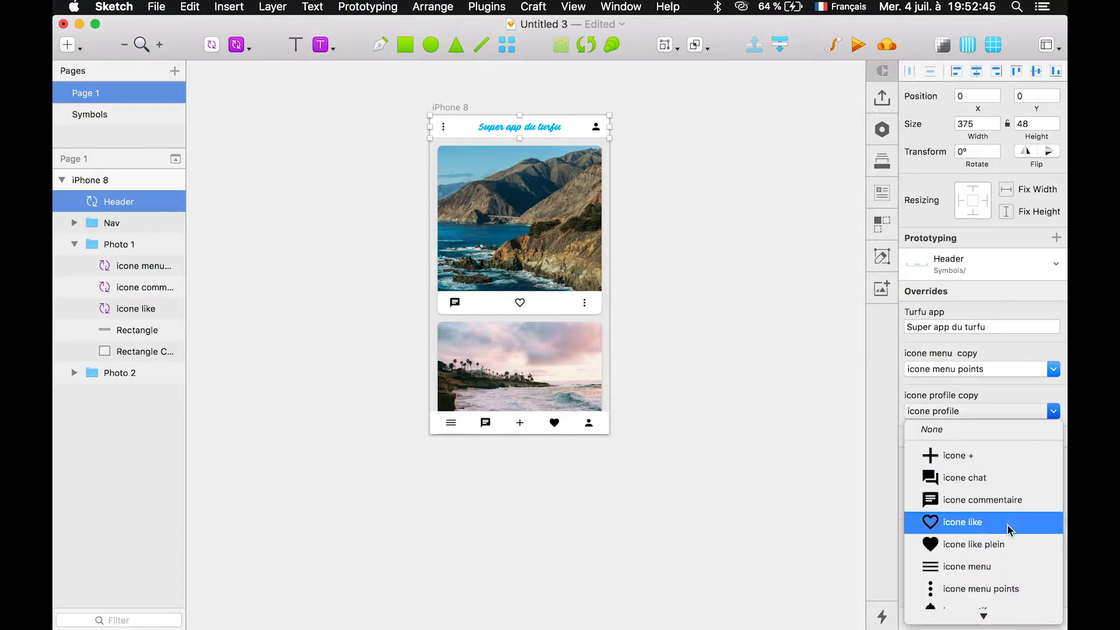
scroll(991, 595, "down", 1)
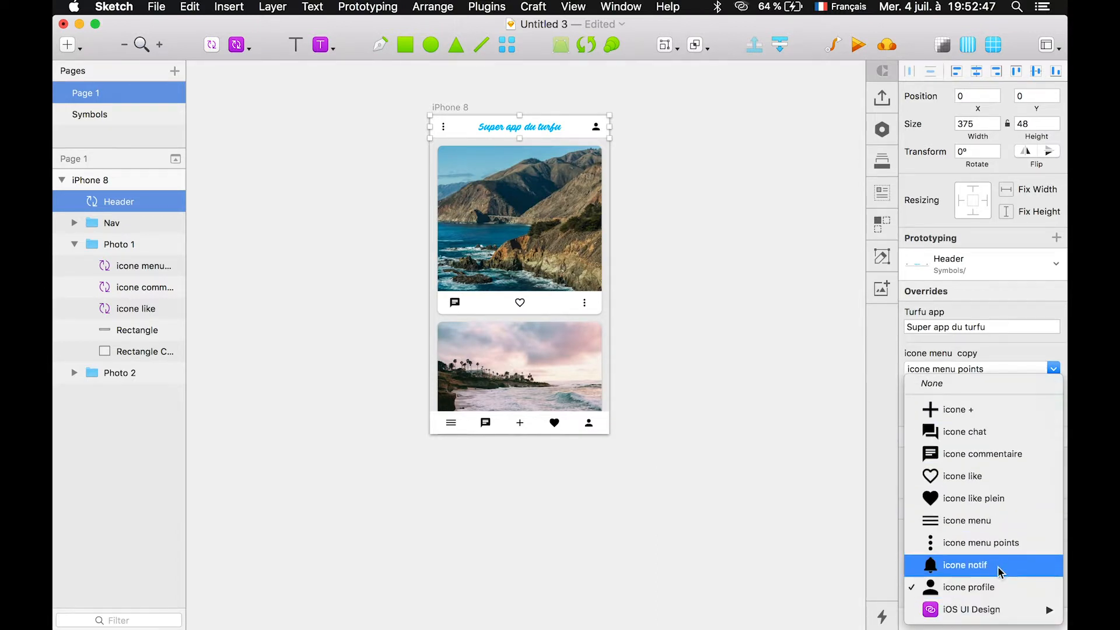
left_click(963, 476)
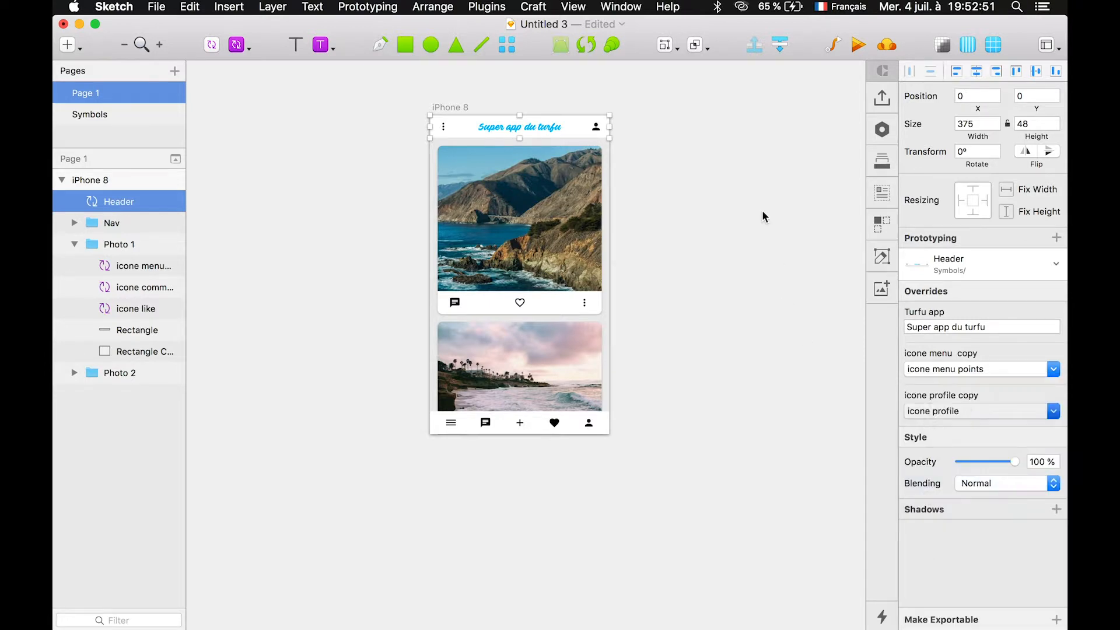
left_click(752, 183)
scroll(605, 173, "up", 2)
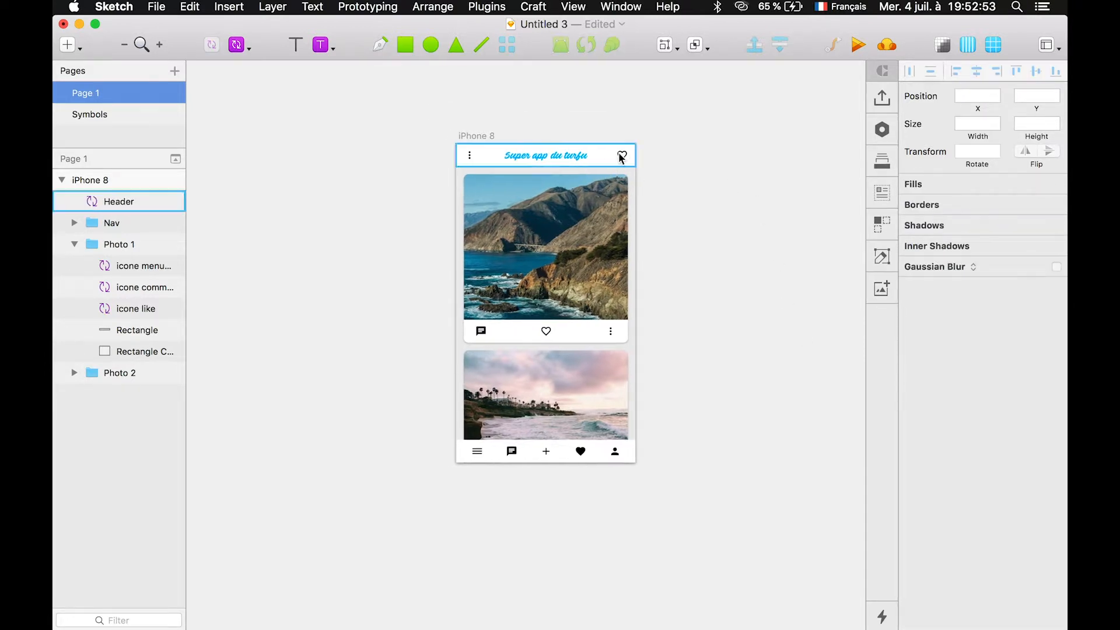
left_click(622, 154)
scroll(465, 140, "right", 3)
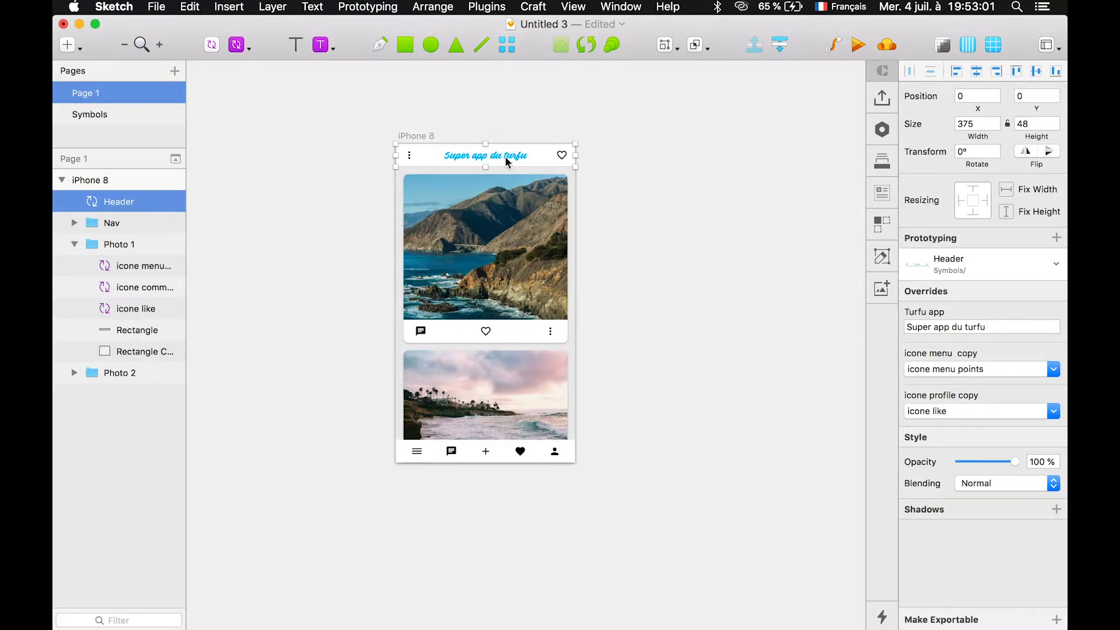
- Select the Photo 1 card's comment, like and menu icons together with their white bar, and clear the selection
left_click(527, 111)
left_click(517, 145)
double_click(486, 329)
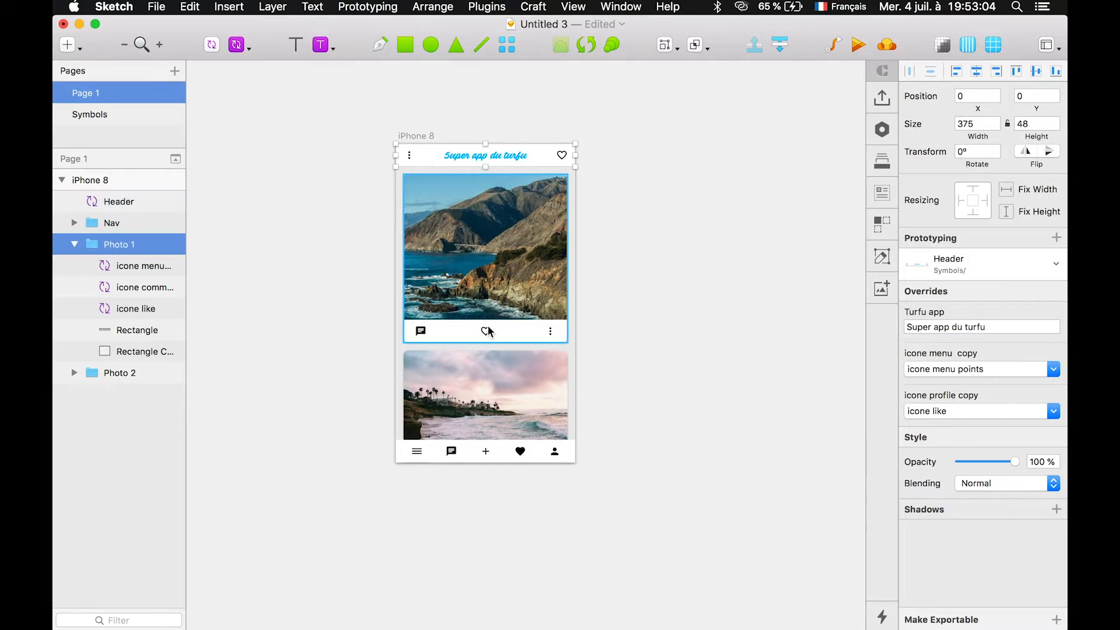
left_click(423, 333, "shift")
left_click(551, 332, "shift")
left_click(524, 328, "shift")
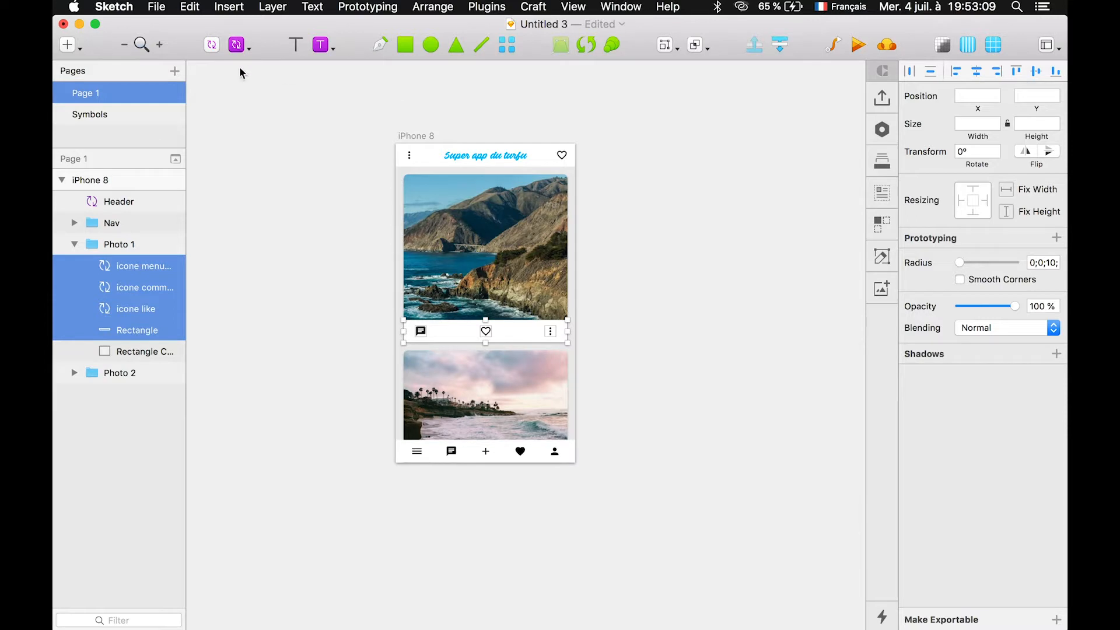
left_click(283, 250)
scroll(291, 246, "right", 3)
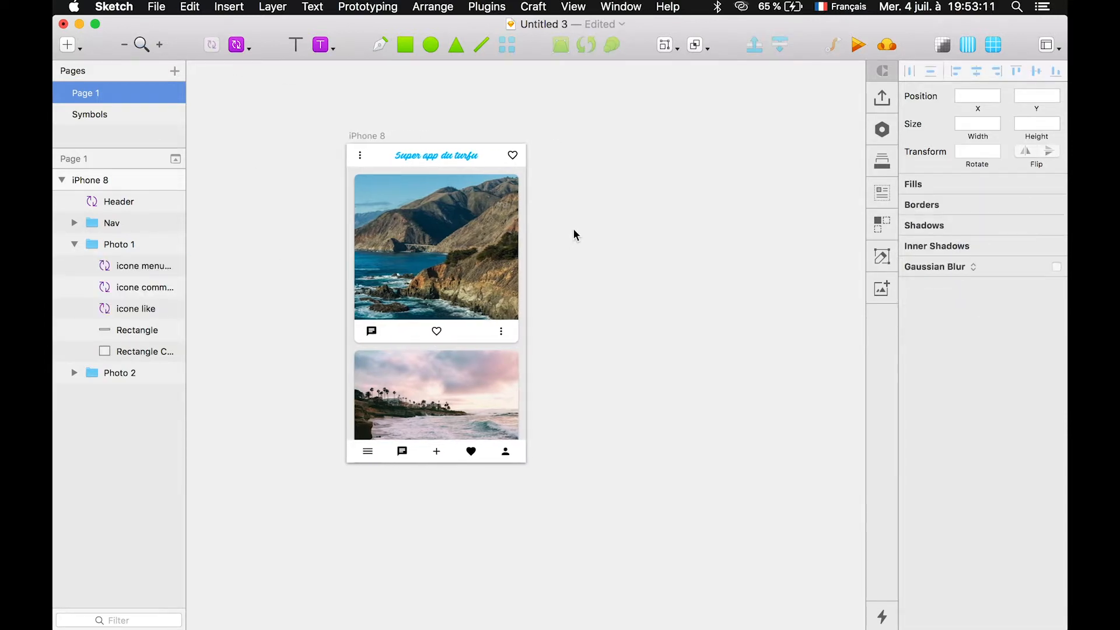
left_click(434, 152)
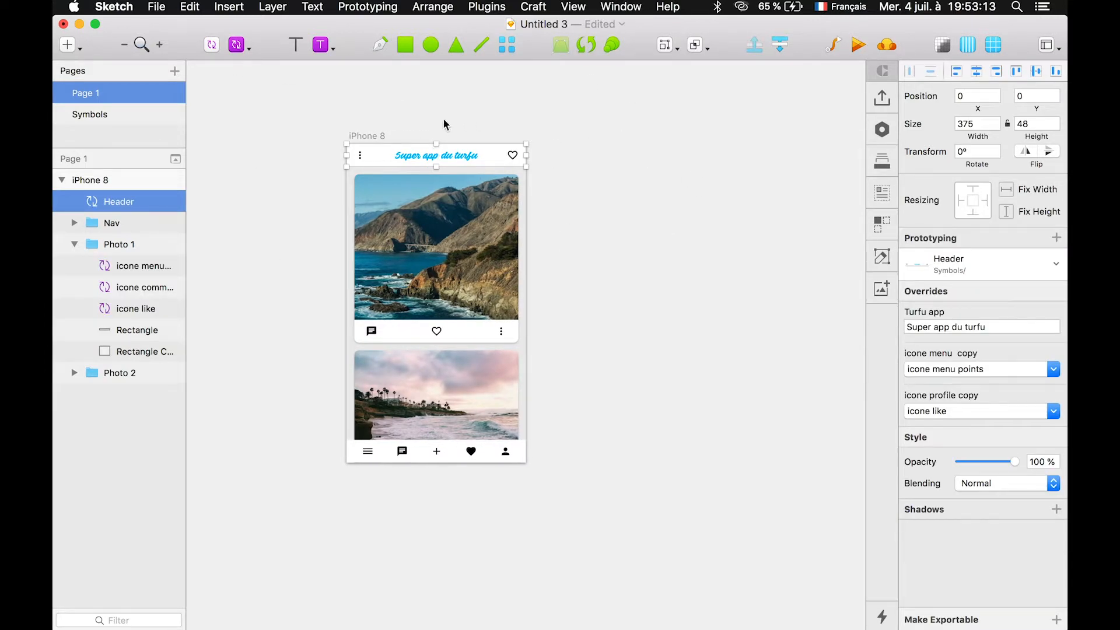
left_click(438, 119)
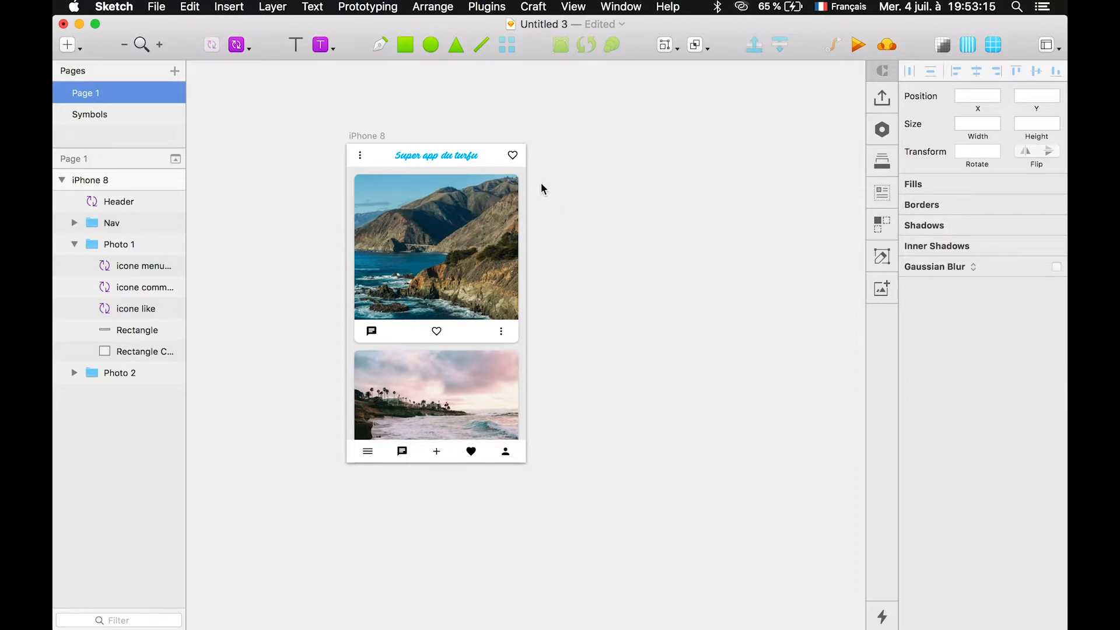
left_click(505, 155)
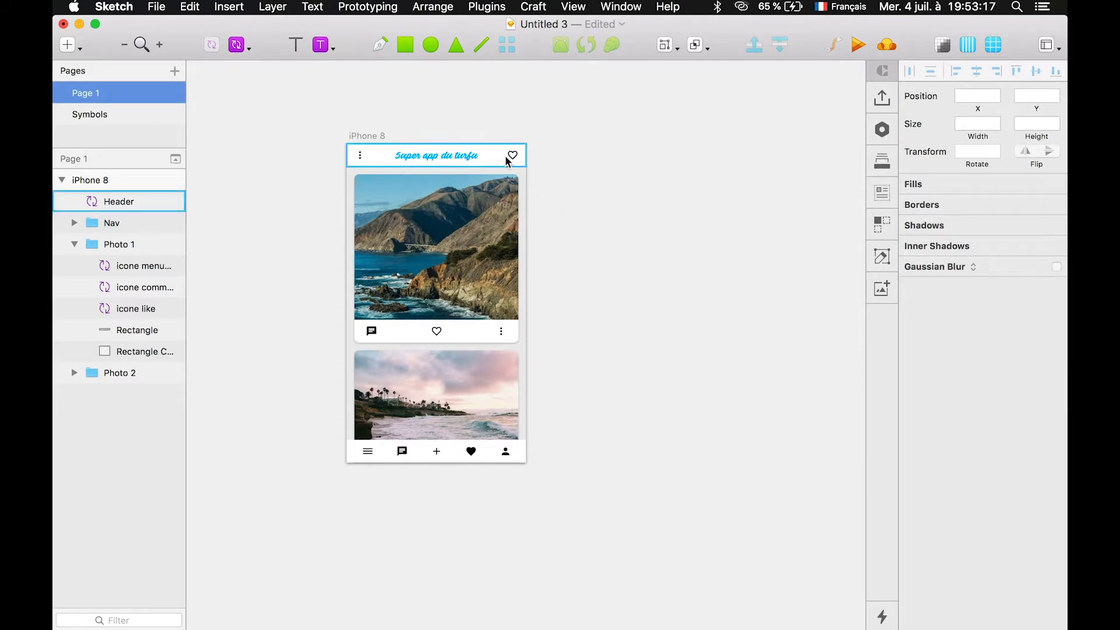
left_click(610, 184)
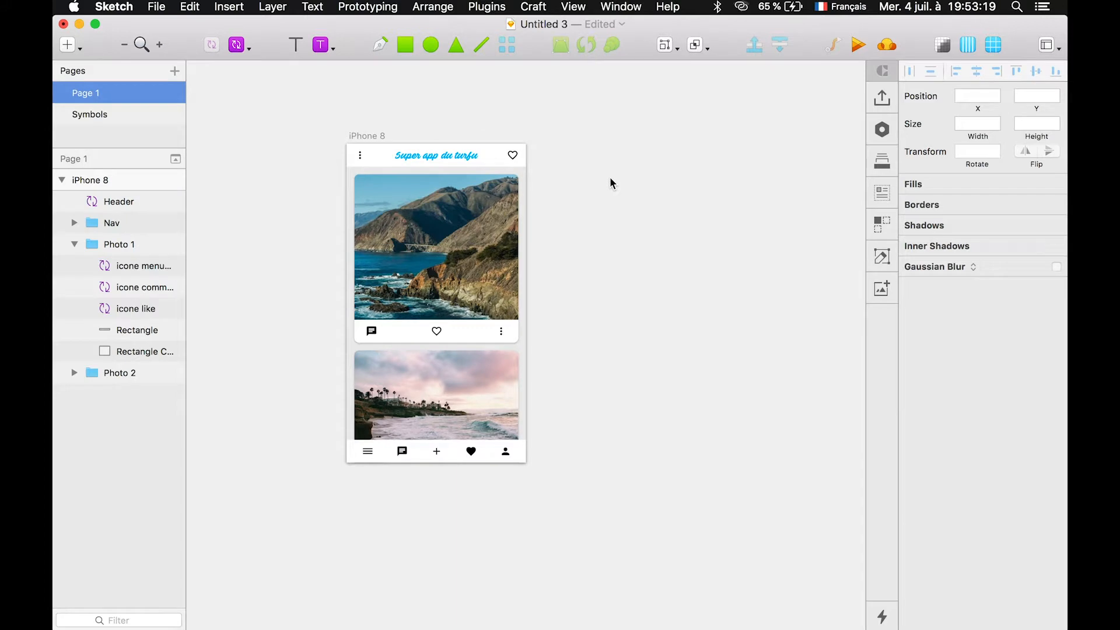
key("F11")
scroll(587, 204, "left", 3)
scroll(587, 204, "up", 5)
scroll(587, 204, "left", 1)
scroll(587, 204, "down", 2)
scroll(788, 211, "up", 3)
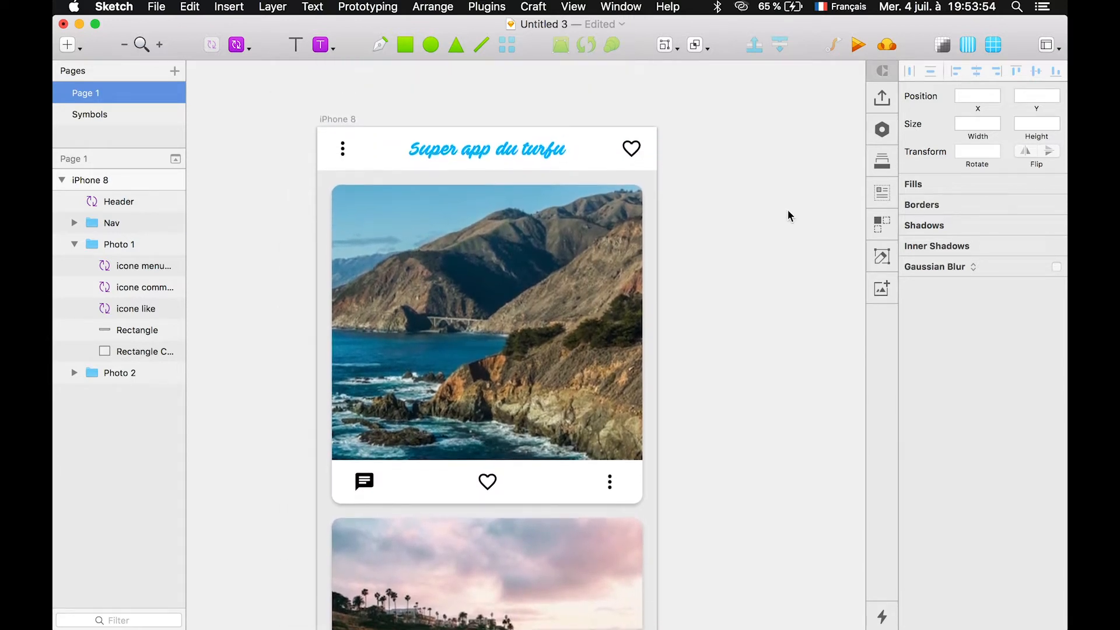
scroll(630, 216, "down", 2)
left_click(580, 215)
left_click(750, 216)
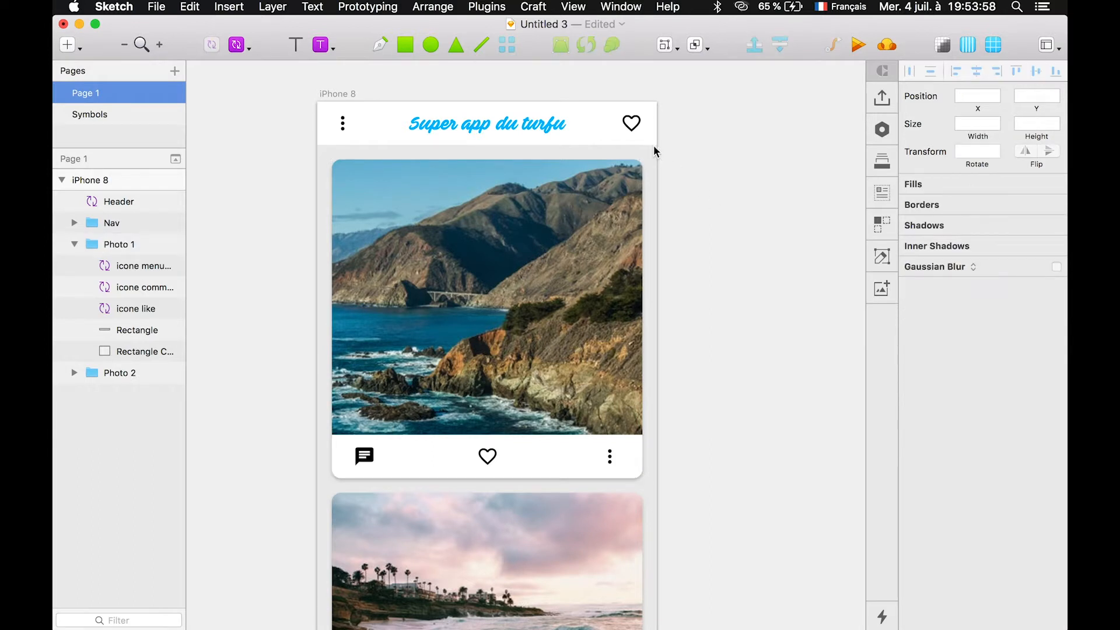
- Open the master of the "icone like" symbol from its instance in the Photo 1 card
left_click(632, 126)
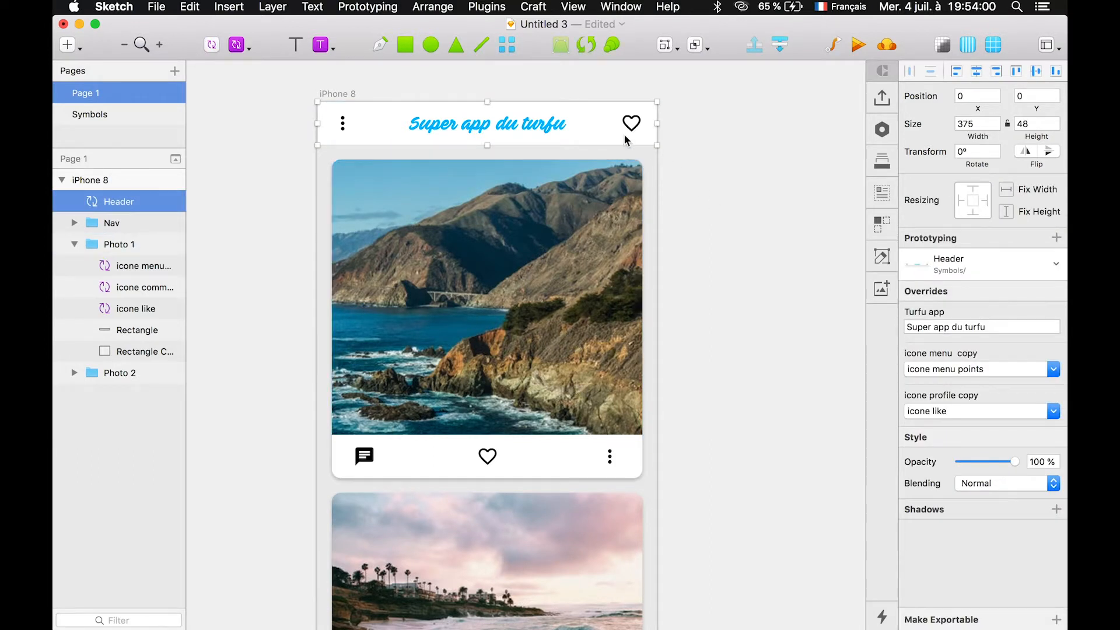
double_click(490, 457)
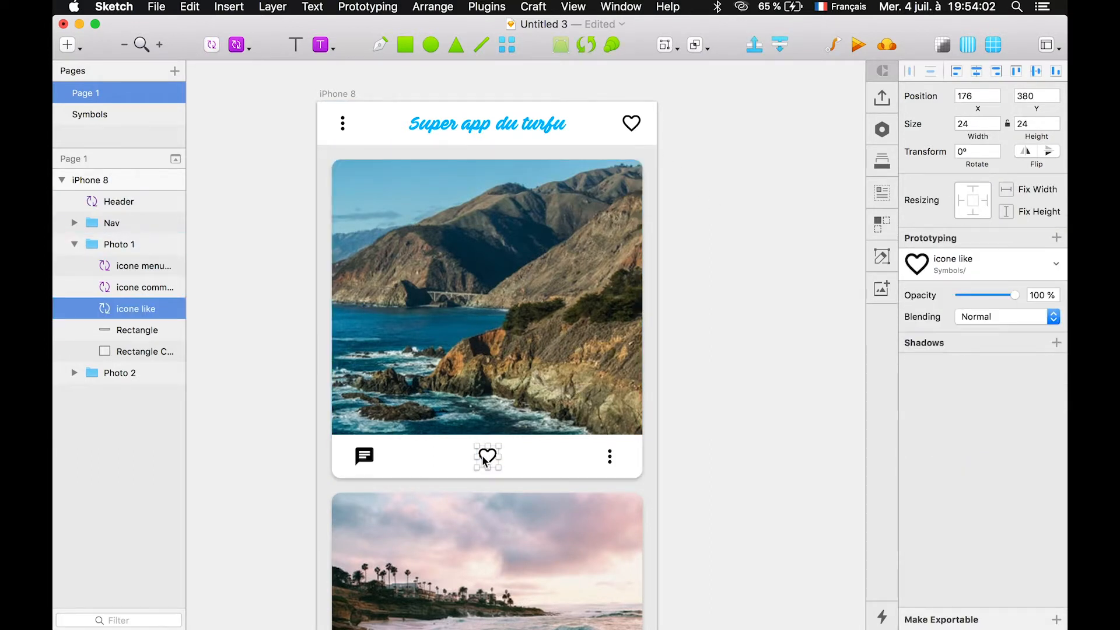
double_click(490, 458)
scroll(619, 352, "down", 5)
scroll(621, 352, "right", 5)
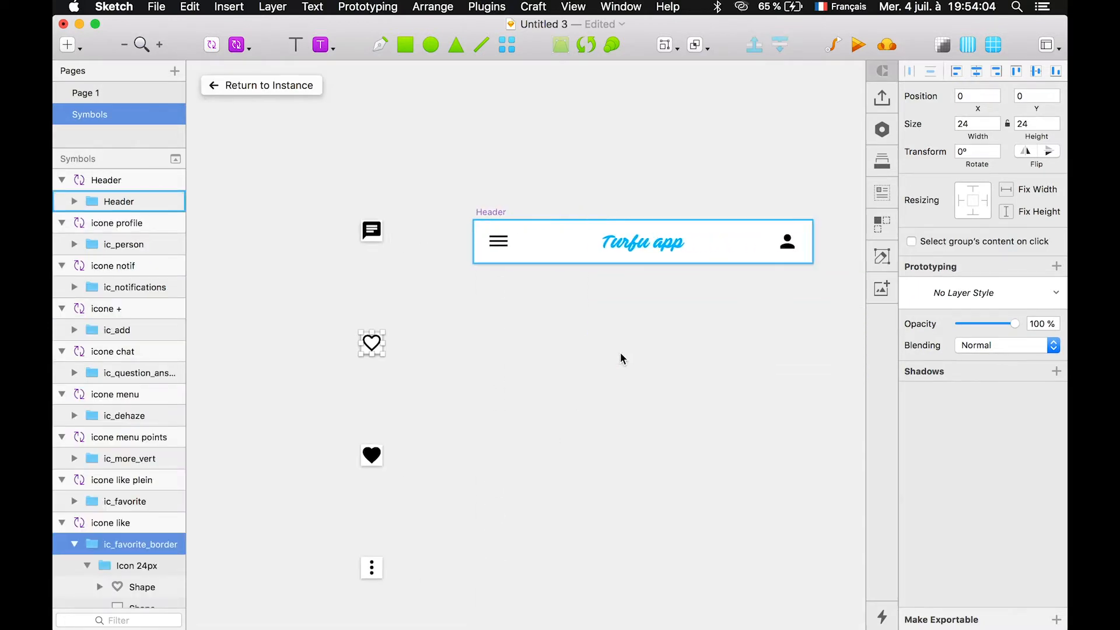
scroll(393, 355, "up", 5)
scroll(82, 554, "down", 3)
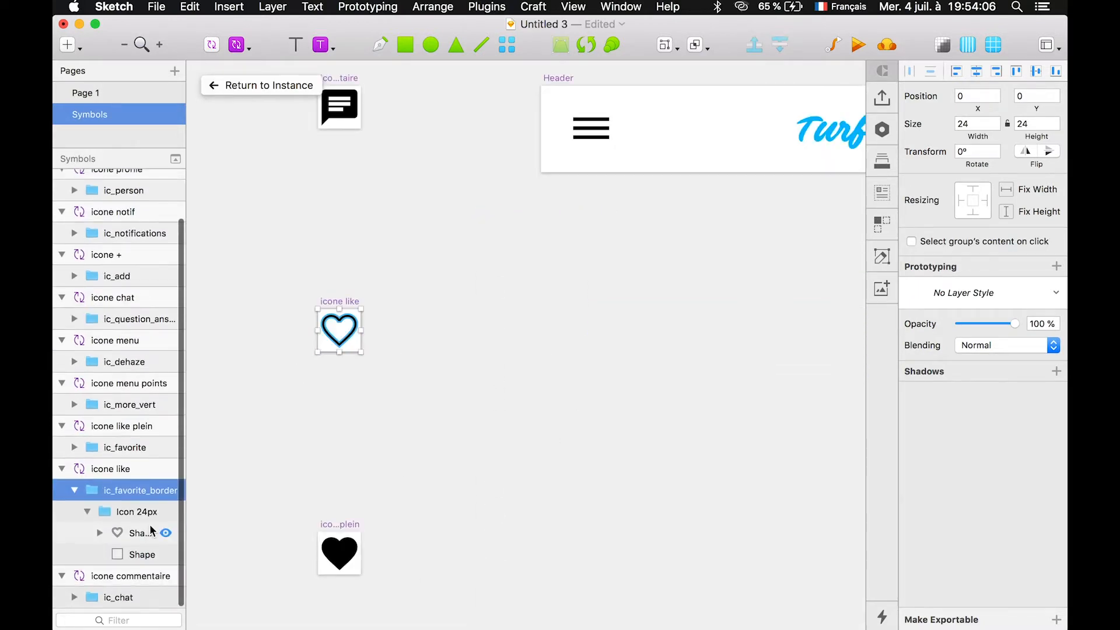
- Fill the heart shape in the "icone like" master with red, and return to the instance to compare both hearts
left_click(117, 533)
left_click(933, 368)
left_click(1013, 475)
type("FF0000")
key("Return")
left_click(259, 85)
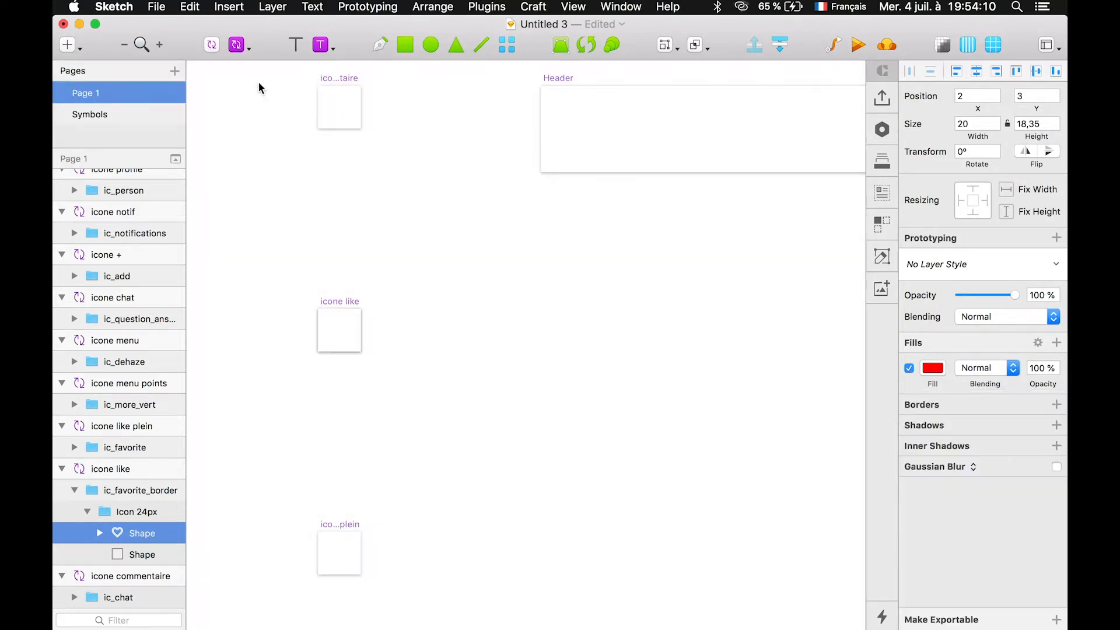
scroll(571, 228, "down", 1)
scroll(576, 283, "up", 5)
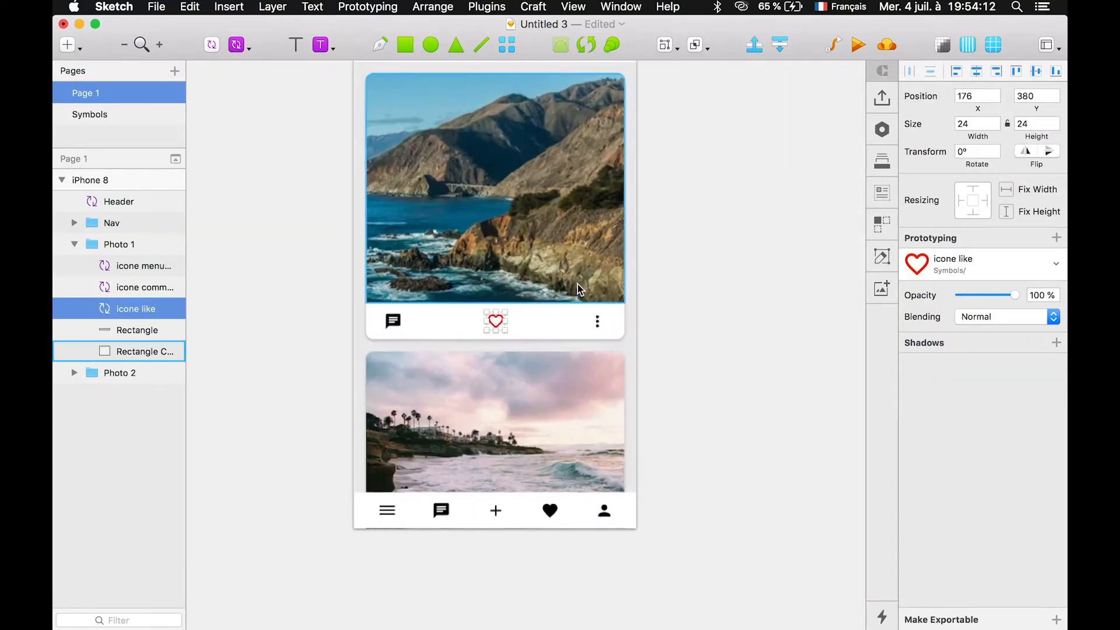
scroll(578, 284, "up", 4)
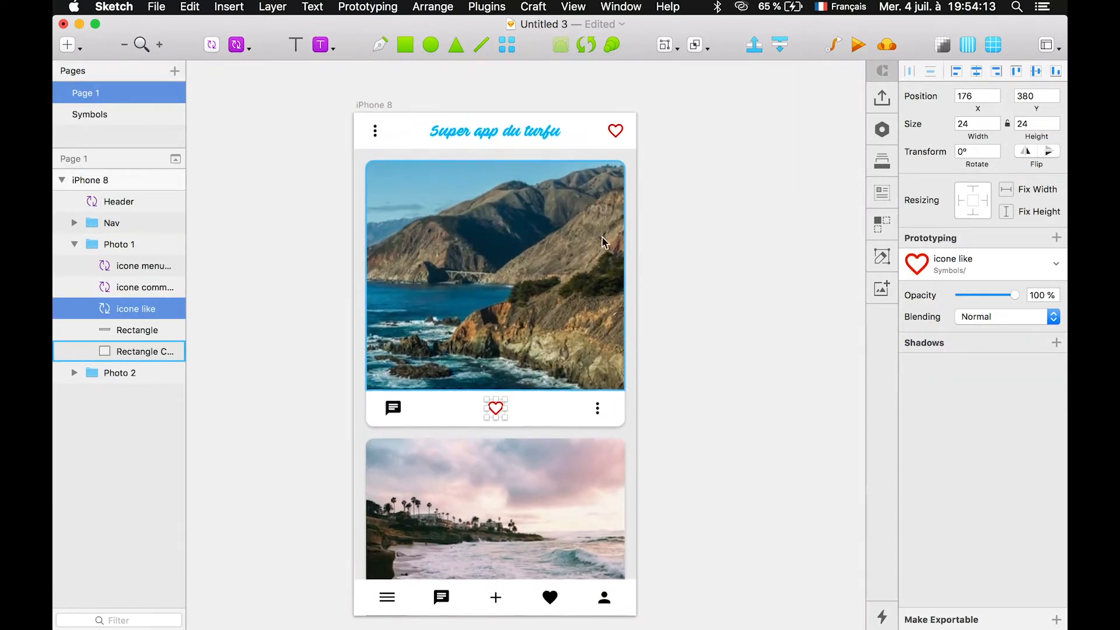
left_click(761, 307)
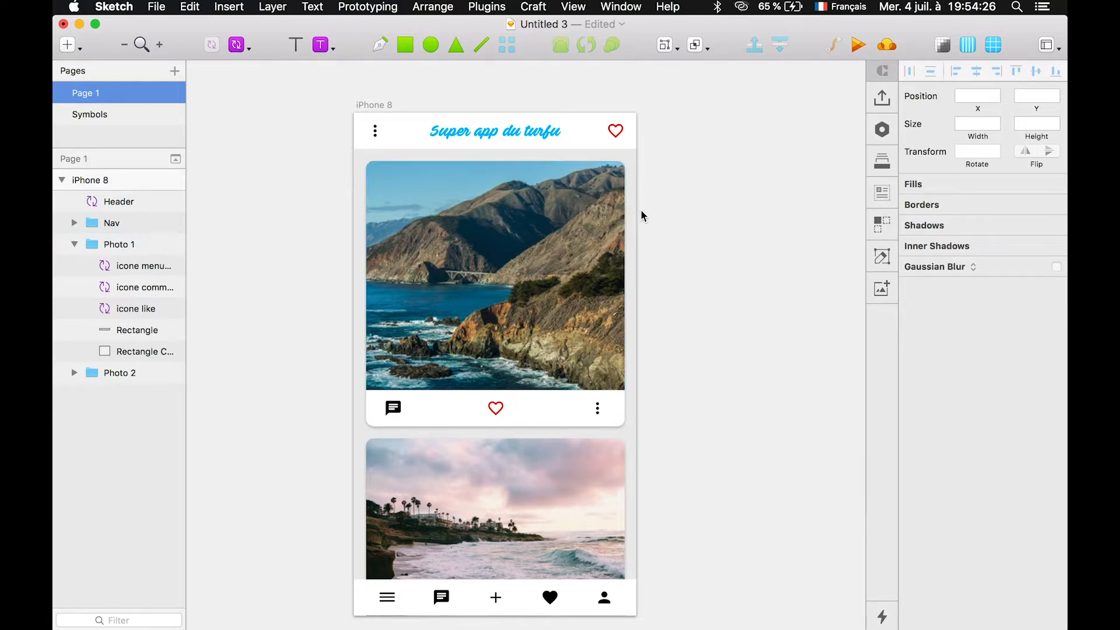
- Undo the heart's red fill in the "icone like" symbol and go back to Page 1
key("super+z")
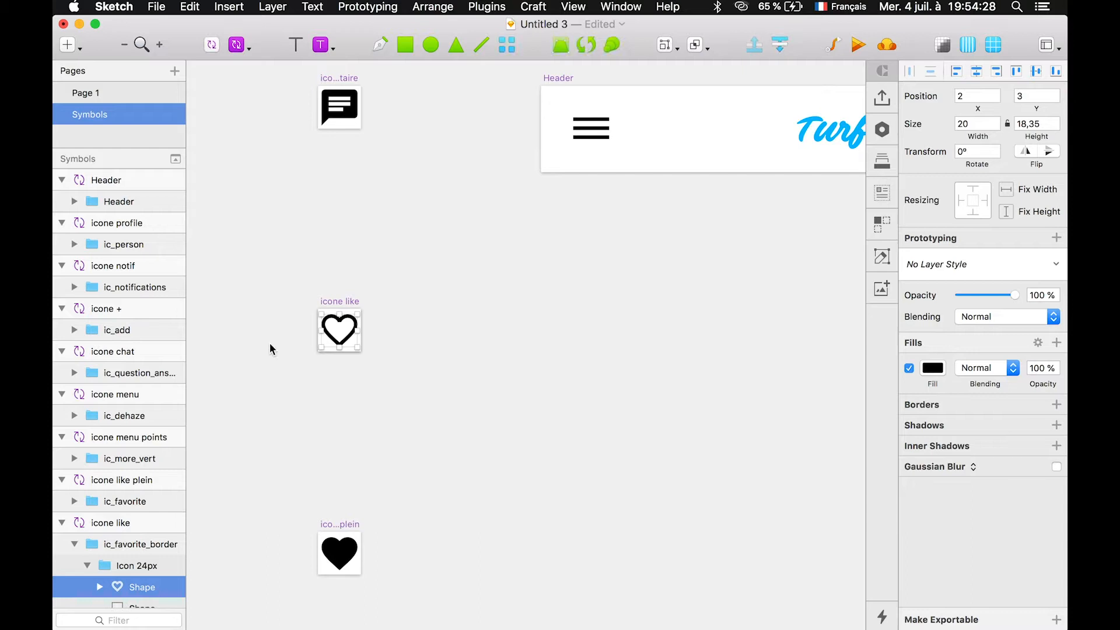
left_click(372, 286)
scroll(372, 286, "up", 3)
scroll(408, 256, "left", 2)
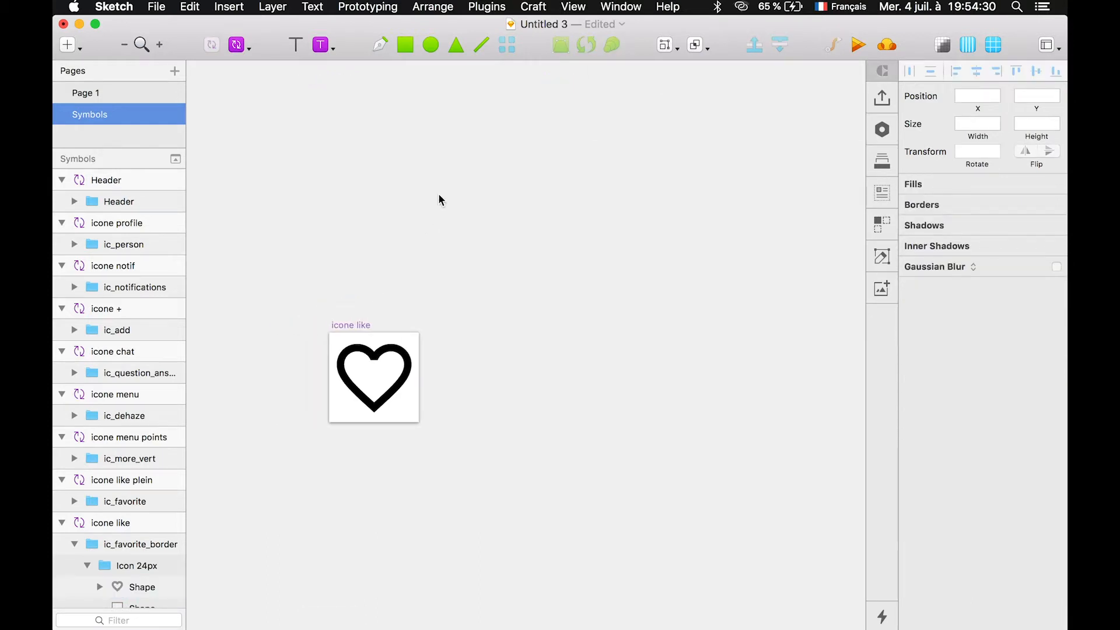
scroll(439, 194, "down", 4)
left_click(110, 92)
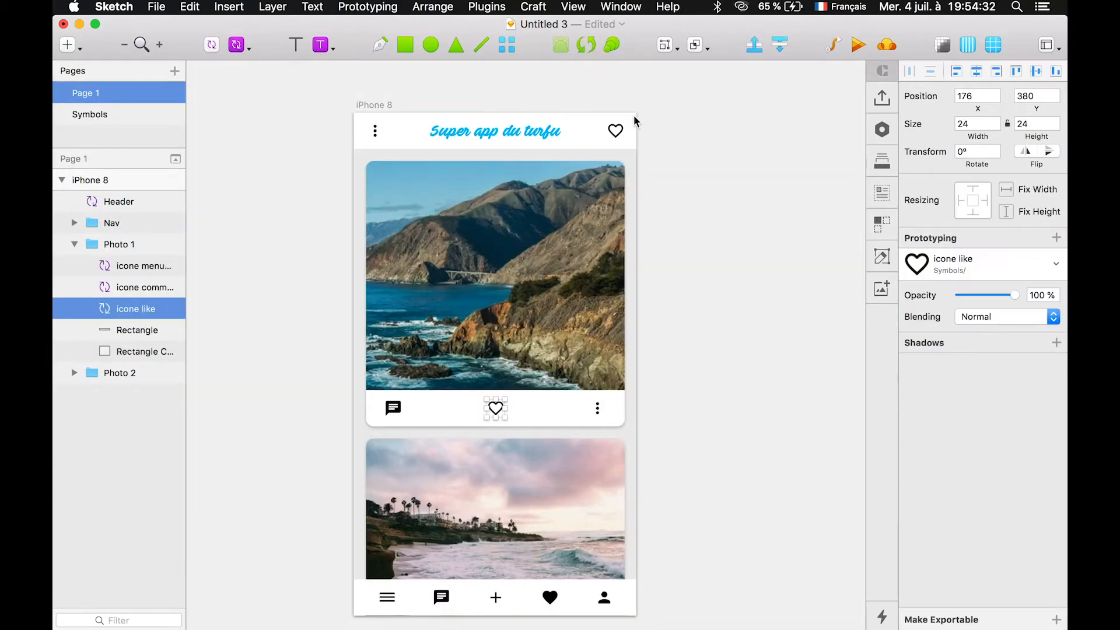
- Draw a square on the upper part of the Photo 1 image and set its size to 24 × 24
left_click(405, 45)
left_click_drag(403, 178, 444, 209)
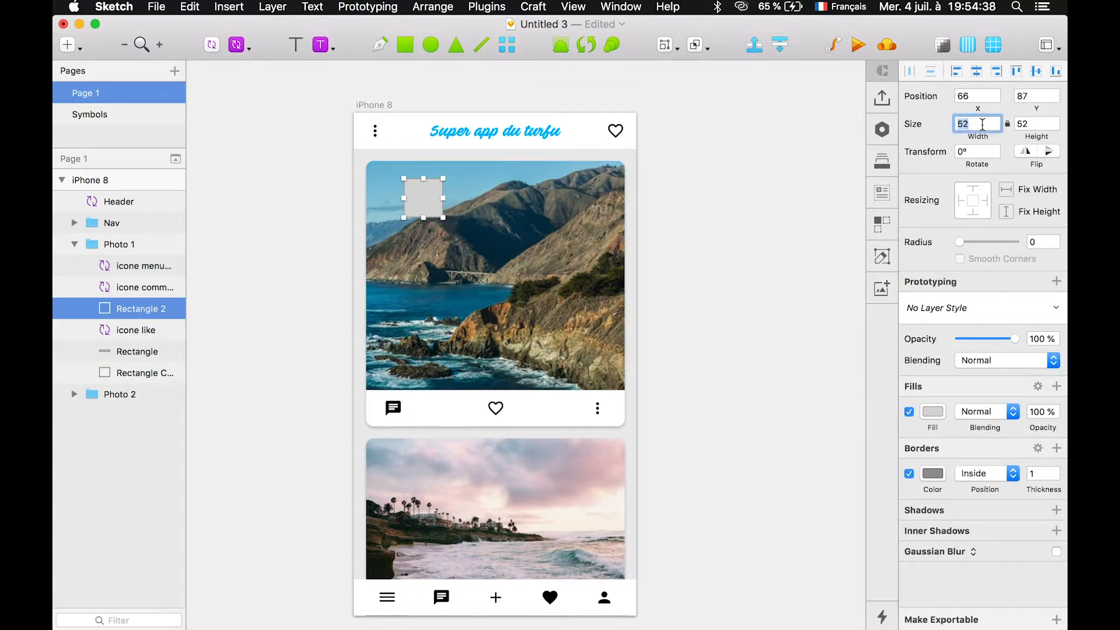
key("Tab")
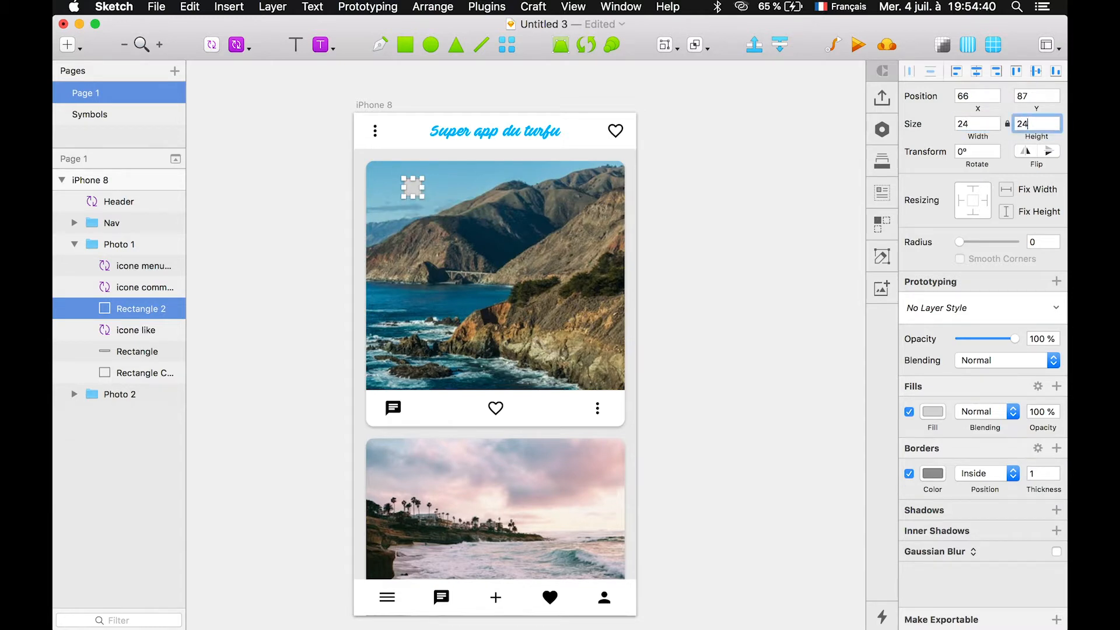
- Remove the small square's border and fill it with the global red D0021B
left_click(910, 473)
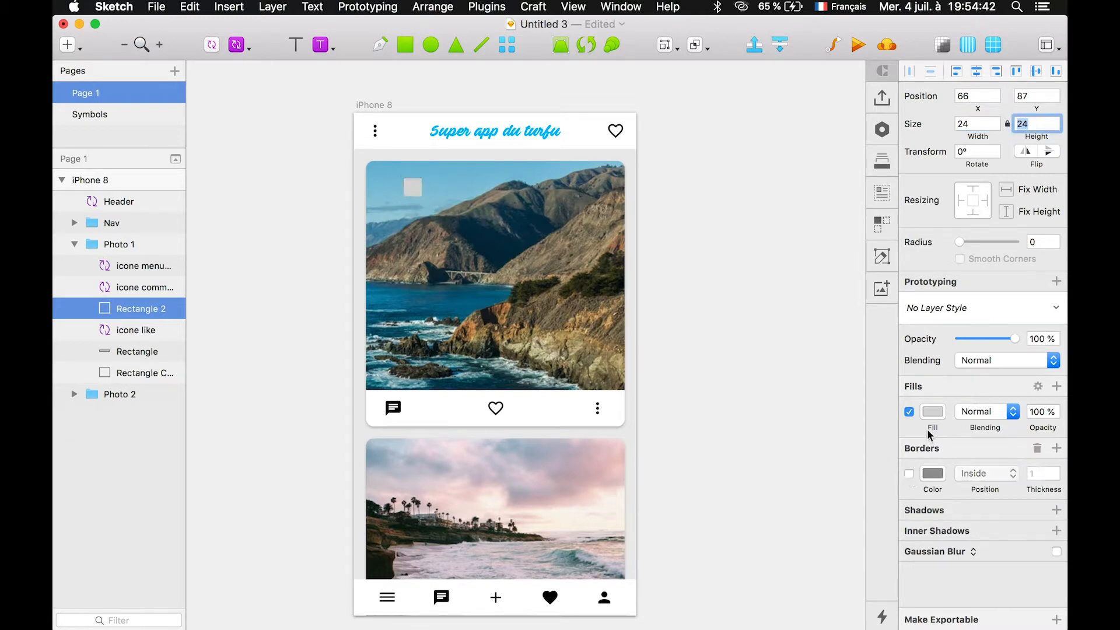
left_click(933, 412)
left_click(910, 558)
key("Escape")
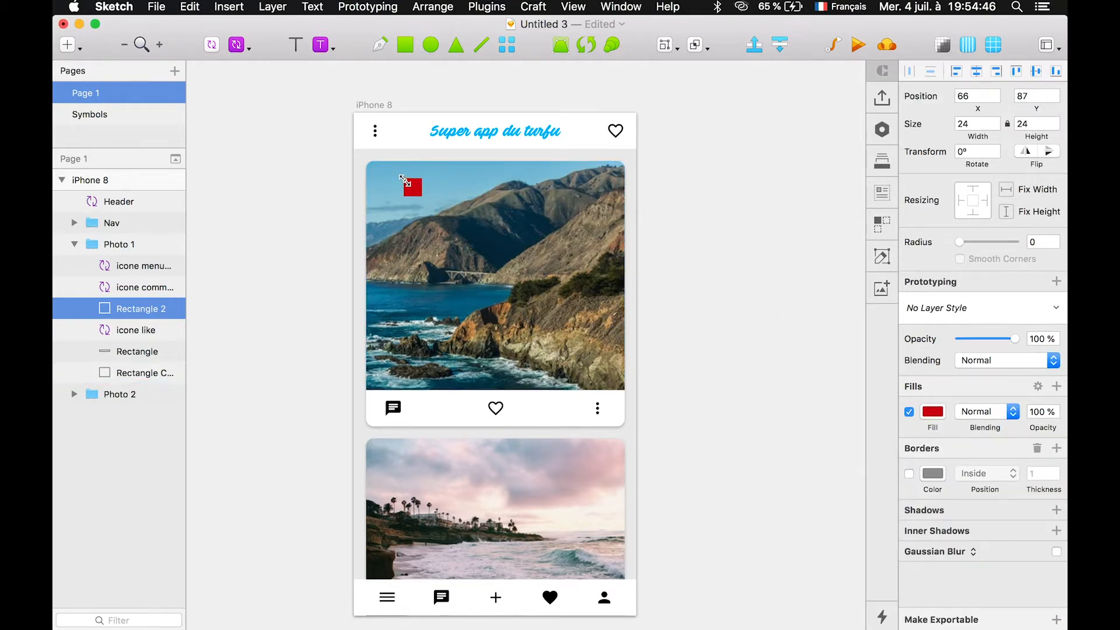
- Duplicate the red square to its right and fill the copy with the global turquoise 50E3C2
scroll(404, 181, "up", 2)
left_click_drag(413, 197, 474, 197)
left_click(932, 413)
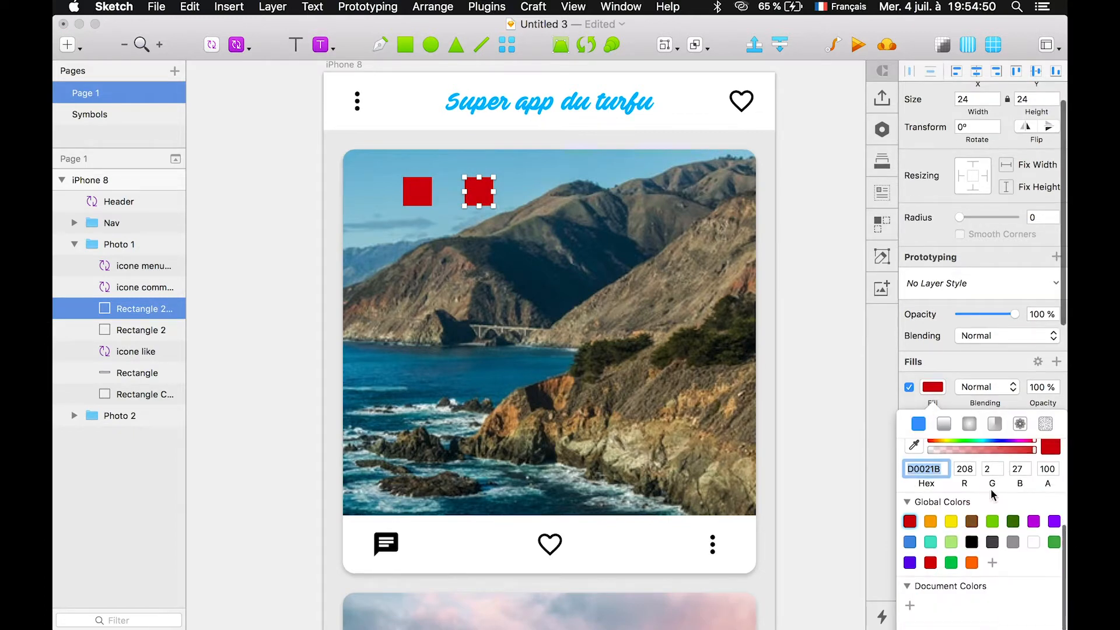
left_click(930, 557)
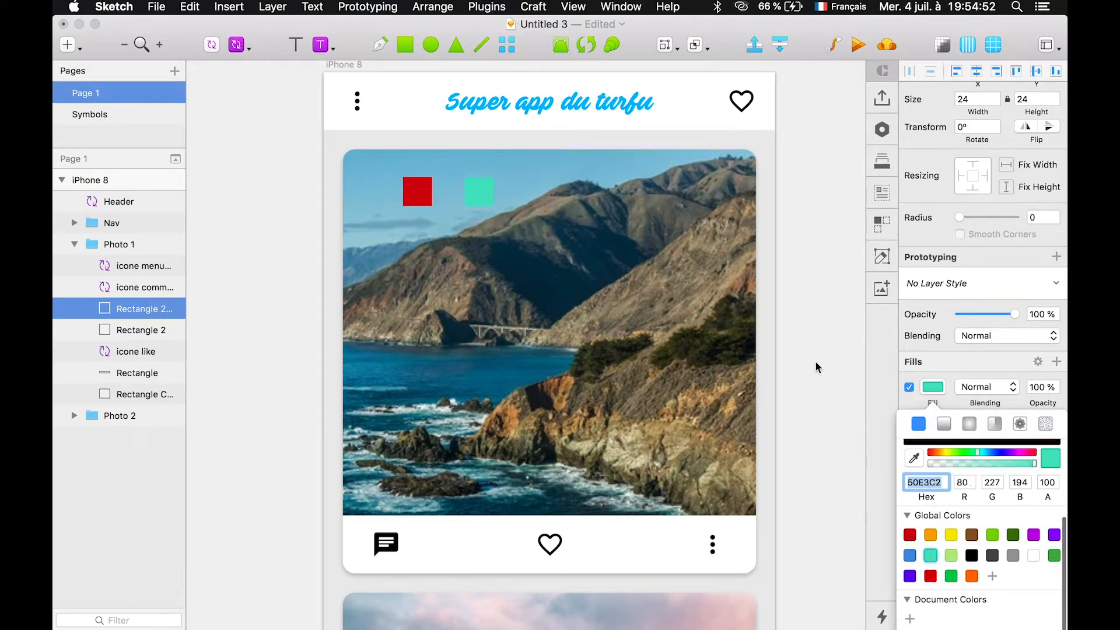
left_click(811, 301)
- Duplicate the turquoise square to its right at X 168 and fill the copy with the global purple
left_click_drag(470, 182, 532, 191)
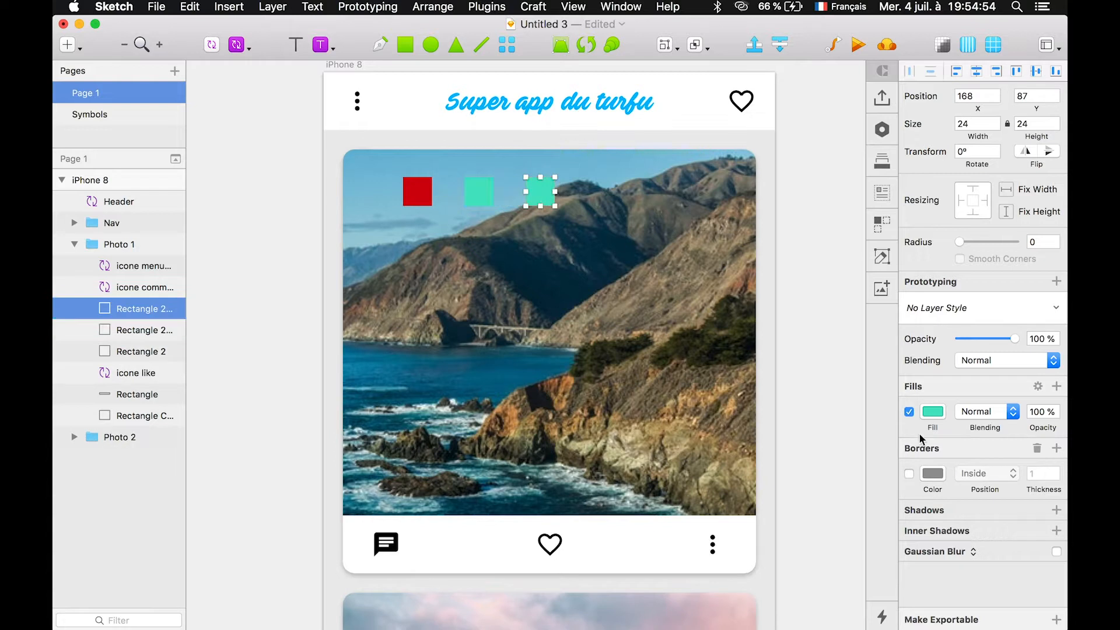
left_click(941, 413)
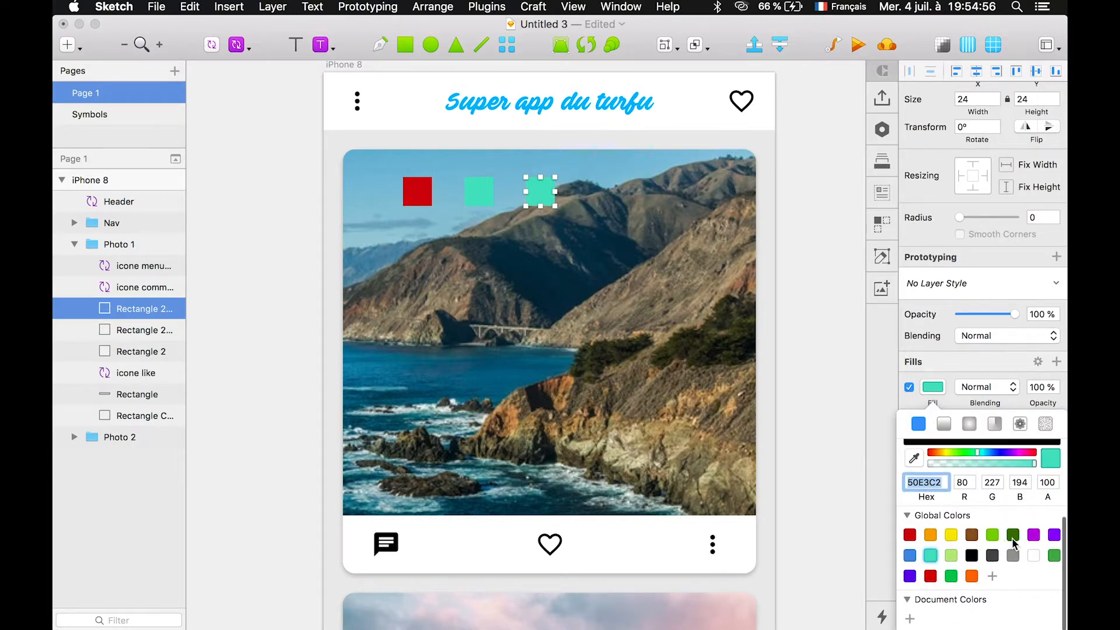
left_click(1053, 535)
left_click(814, 295)
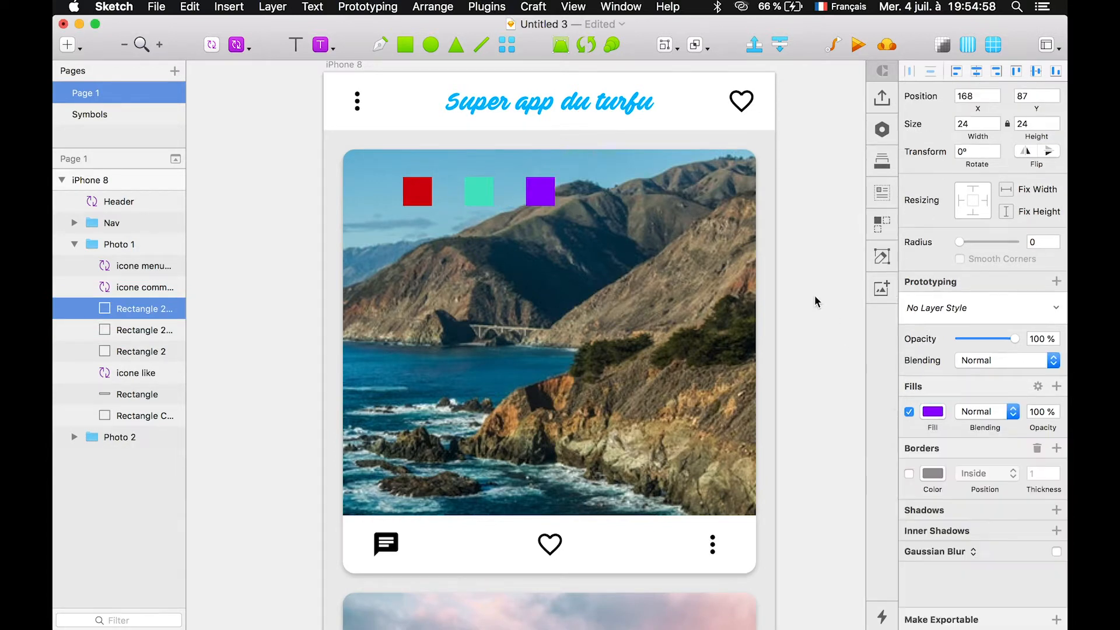
- Convert the red square on the Photo 1 image into a symbol named couleur rouge
scroll(682, 251, "left", 4)
left_click(531, 197)
scroll(531, 197, "right", 3)
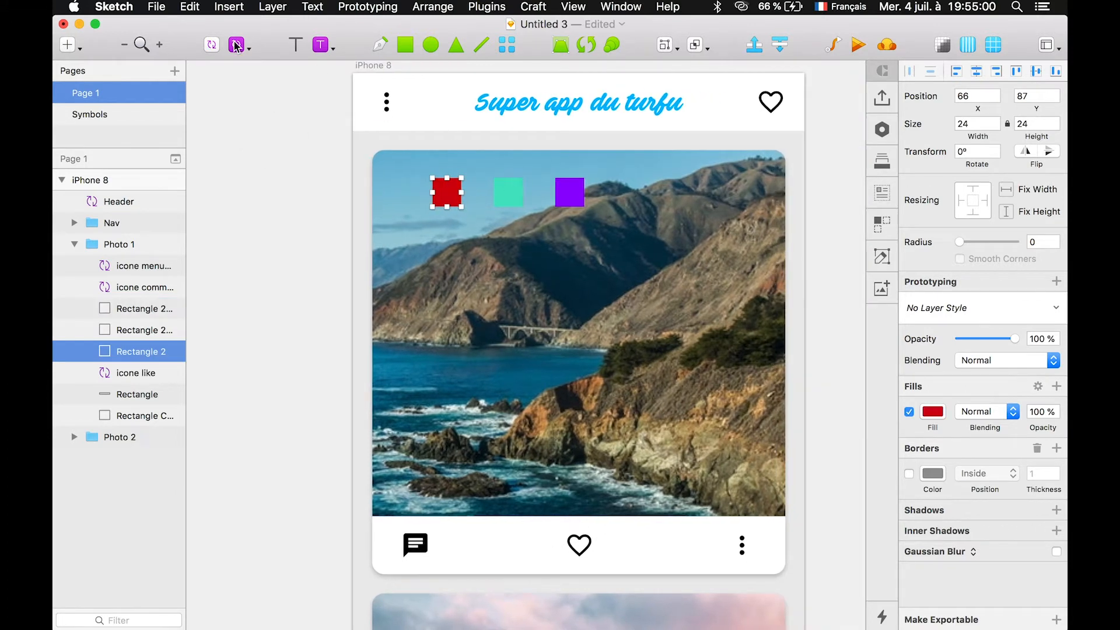
left_click(210, 46)
type("couleur rouge")
key("Return")
- Convert the turquoise square into a symbol named couleur verte and the purple square into one named couleur violette
key("Tab")
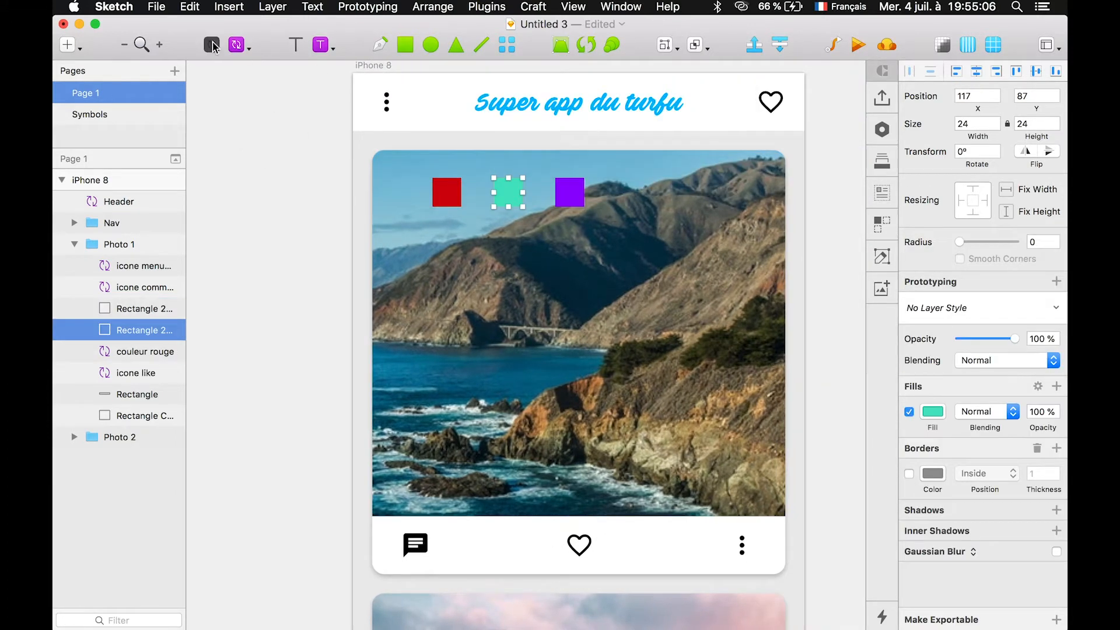
left_click(570, 193)
left_click(211, 45)
type("couleur violette")
key("Return")
scroll(583, 175, "right", 1)
- Delete the three coloured square instances from the Photo 1 image
left_click(832, 175)
left_click(549, 191)
left_click(549, 194)
left_click(486, 189, "shift")
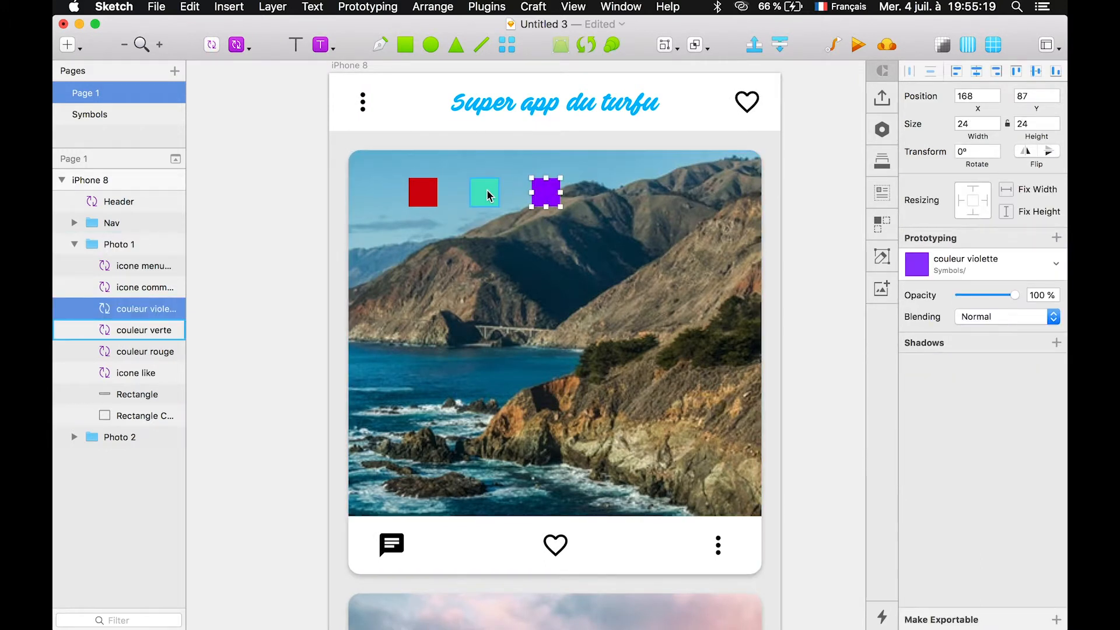
left_click(422, 196, "shift")
key("super+shift+h")
key("BackSpace")
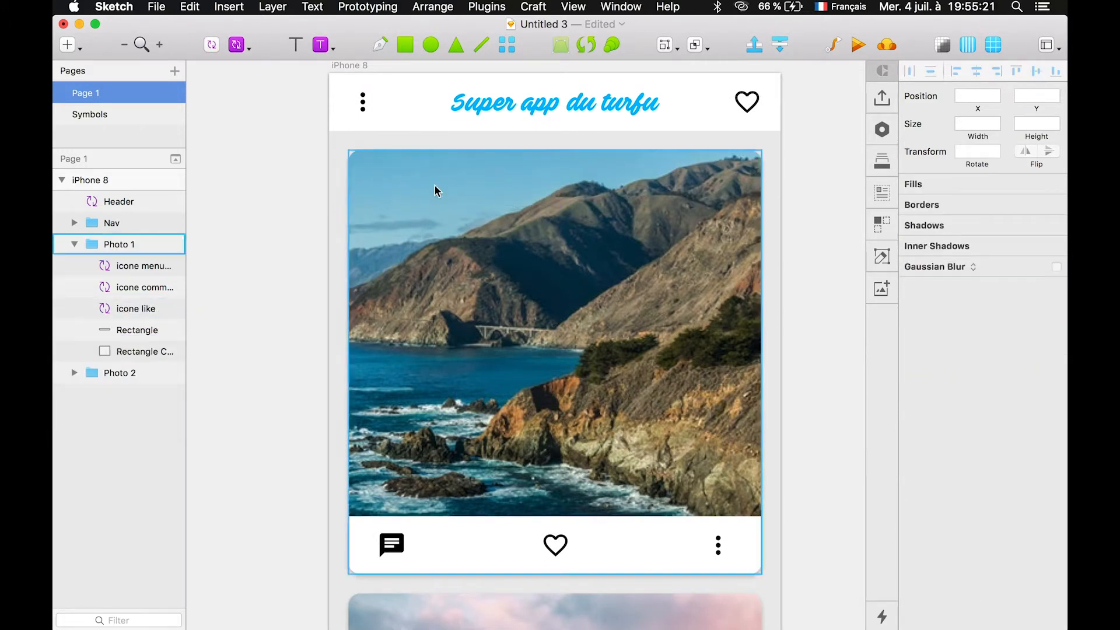
- Open the icone commentaire symbol master and insert a couleur rouge symbol exactly over the icon
left_click(392, 545)
scroll(412, 376, "down", 4)
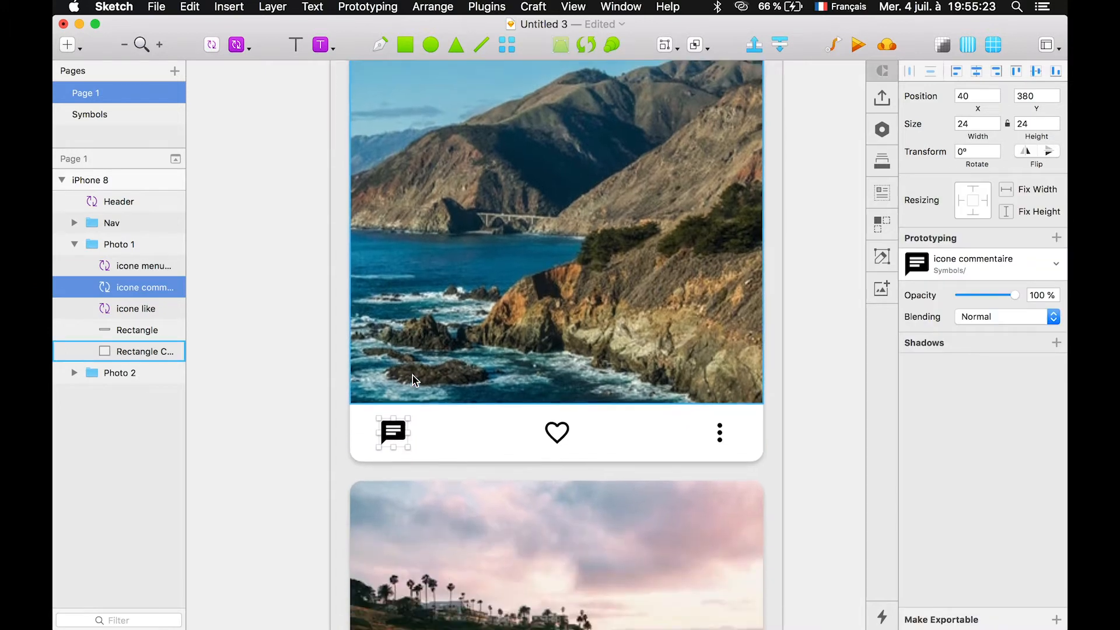
double_click(392, 429)
scroll(507, 362, "down", 5)
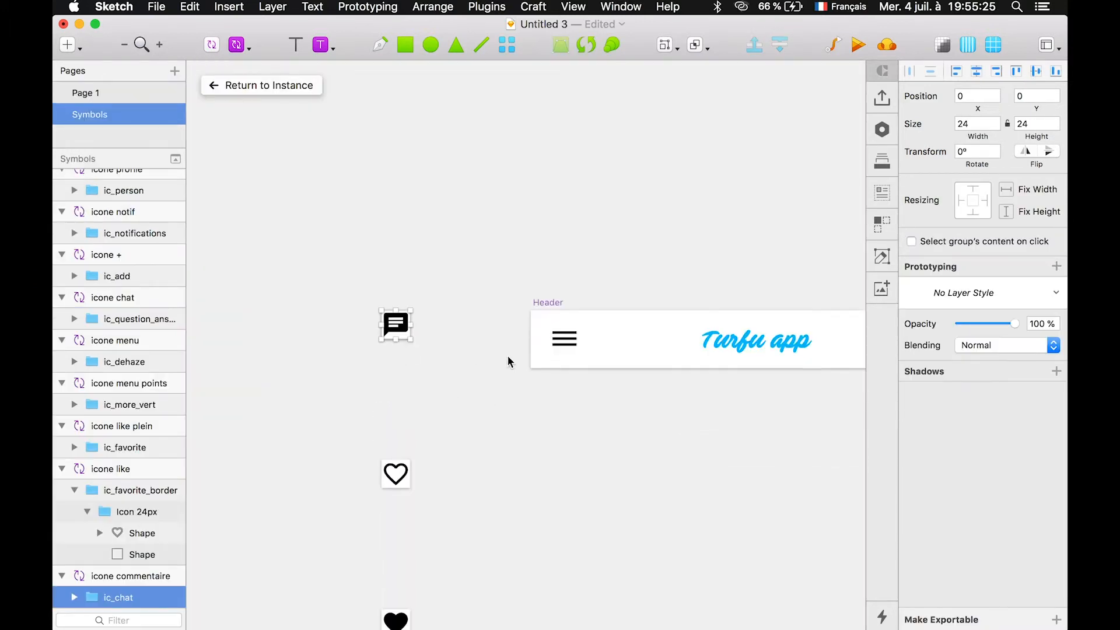
left_click(235, 46)
mouse_move(286, 69)
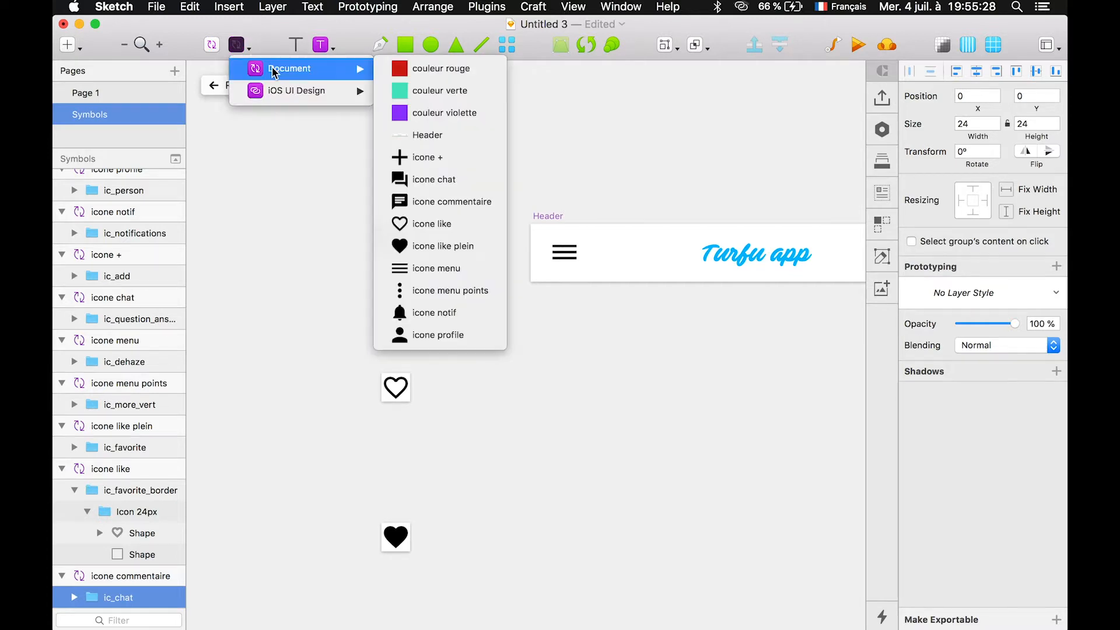
left_click(424, 74)
left_click(396, 244)
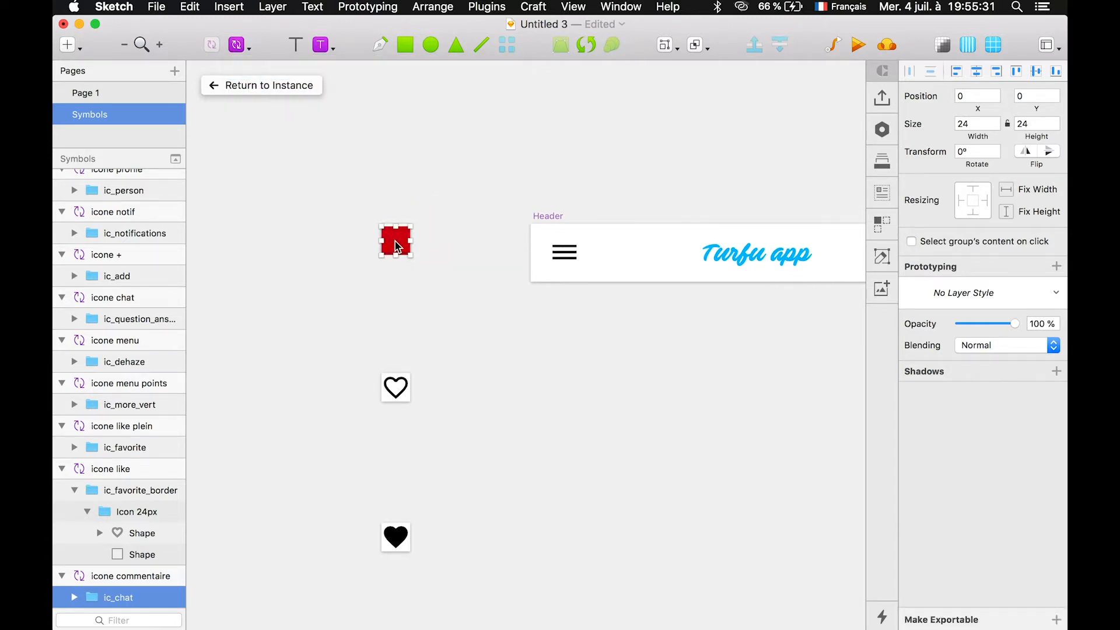
- Move the couleur rouge layer into ic_chat's Icon 24px group, directly above the speech-bubble shape
scroll(395, 244, "up", 5)
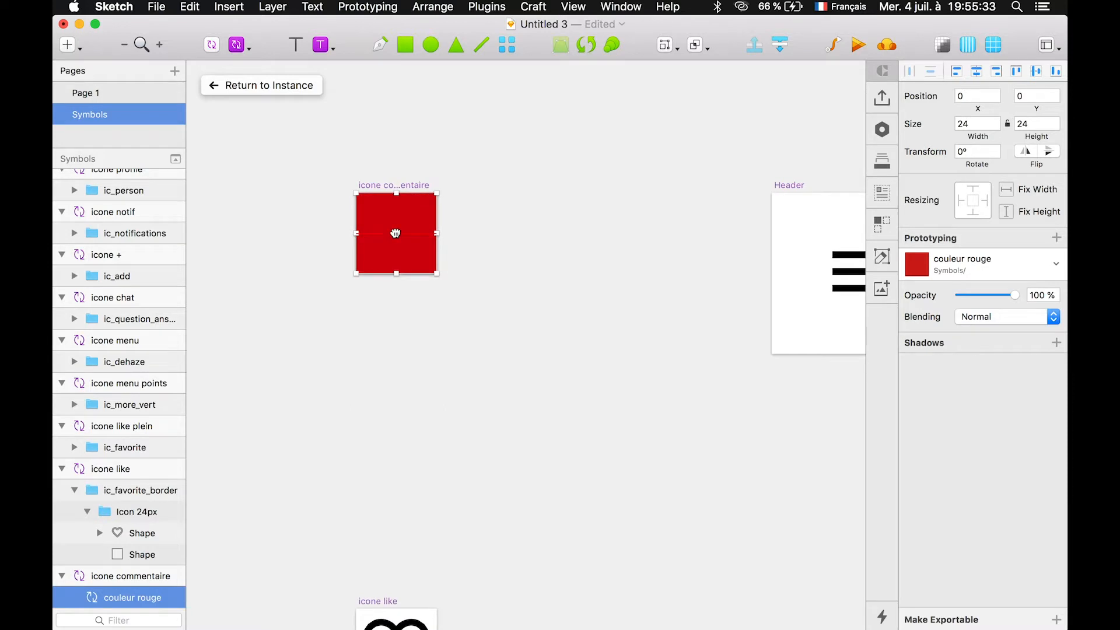
scroll(133, 315, "down", 2)
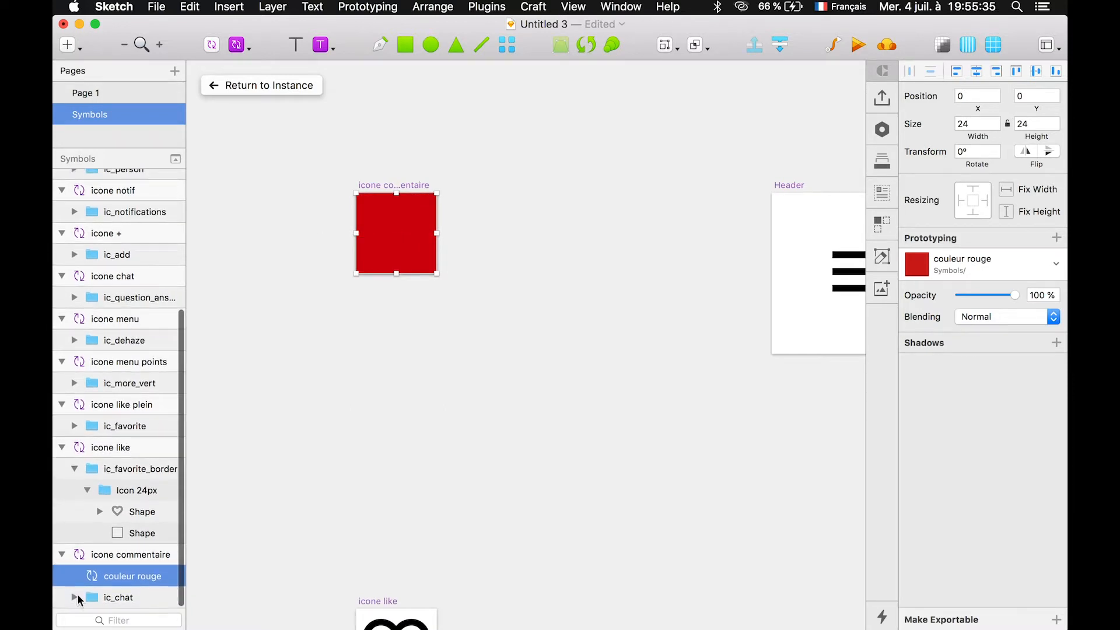
left_click(74, 597)
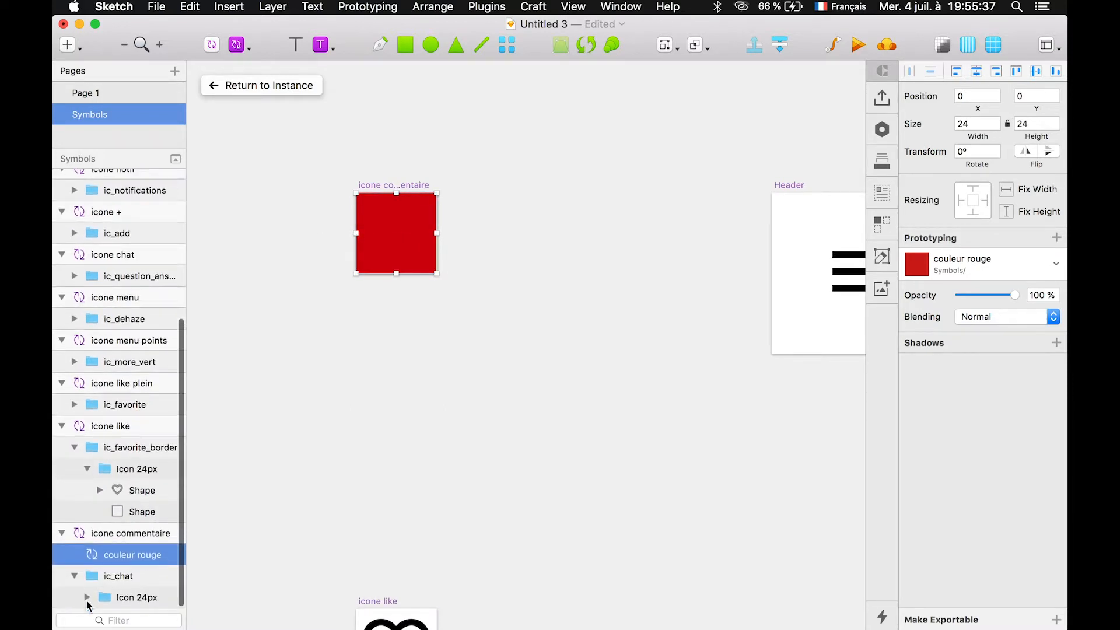
scroll(116, 478, "down", 2)
left_click_drag(145, 520, 127, 584)
- Make the speech-bubble shape a mask for the couleur rouge layer and return to the icon's instance
left_click(124, 596)
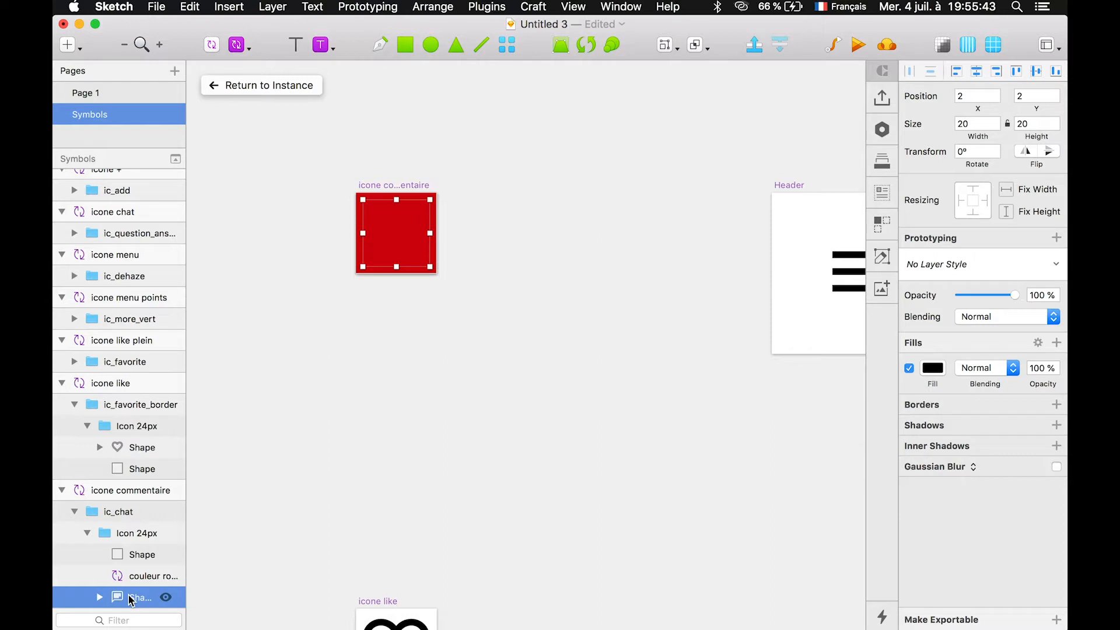
right_click(124, 597)
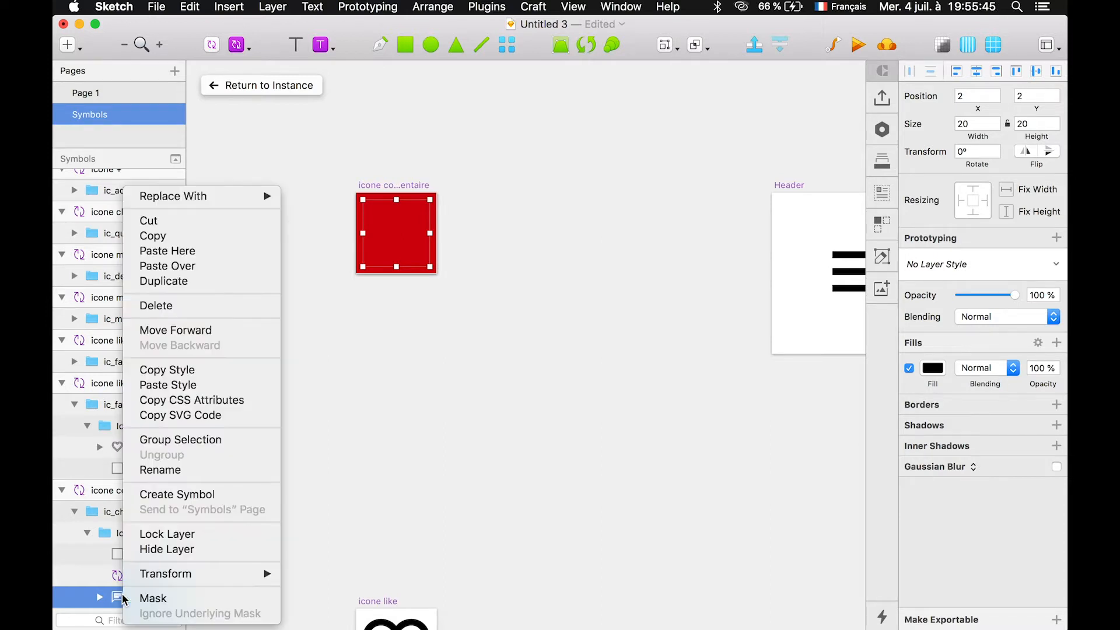
left_click(468, 453)
key("ctrl+super+m")
left_click(470, 427)
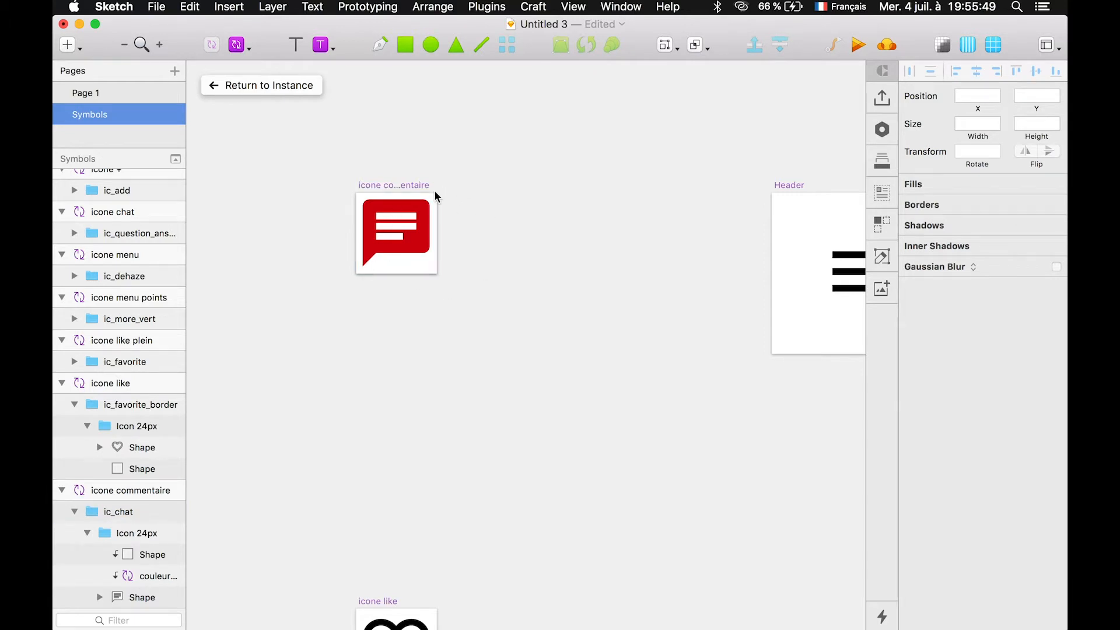
scroll(457, 204, "down", 3)
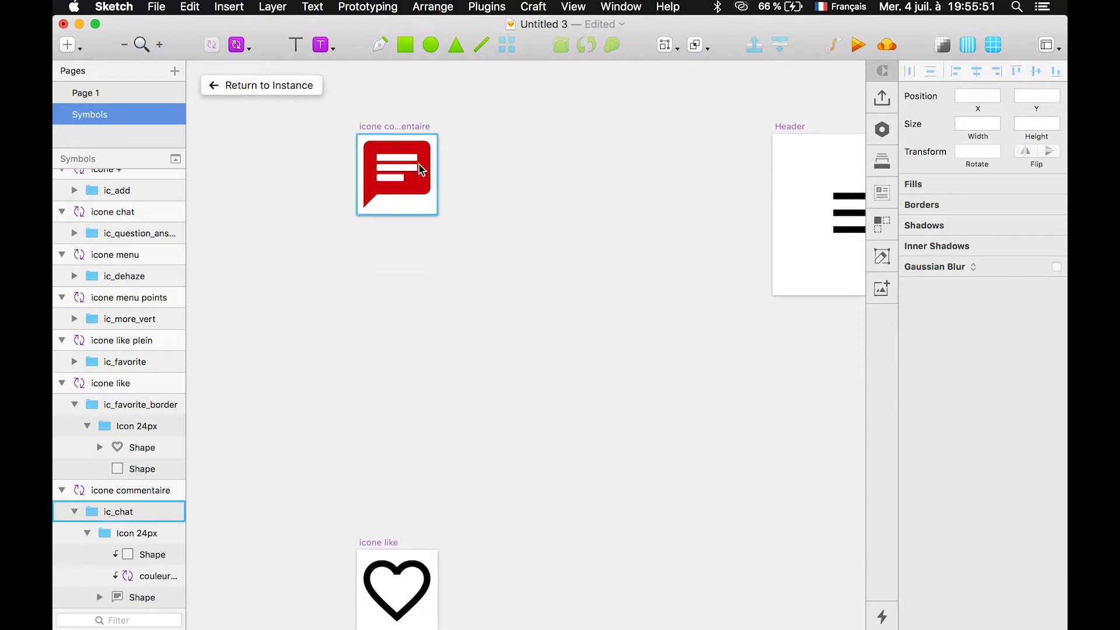
scroll(404, 171, "down", 1)
scroll(404, 170, "down", 6)
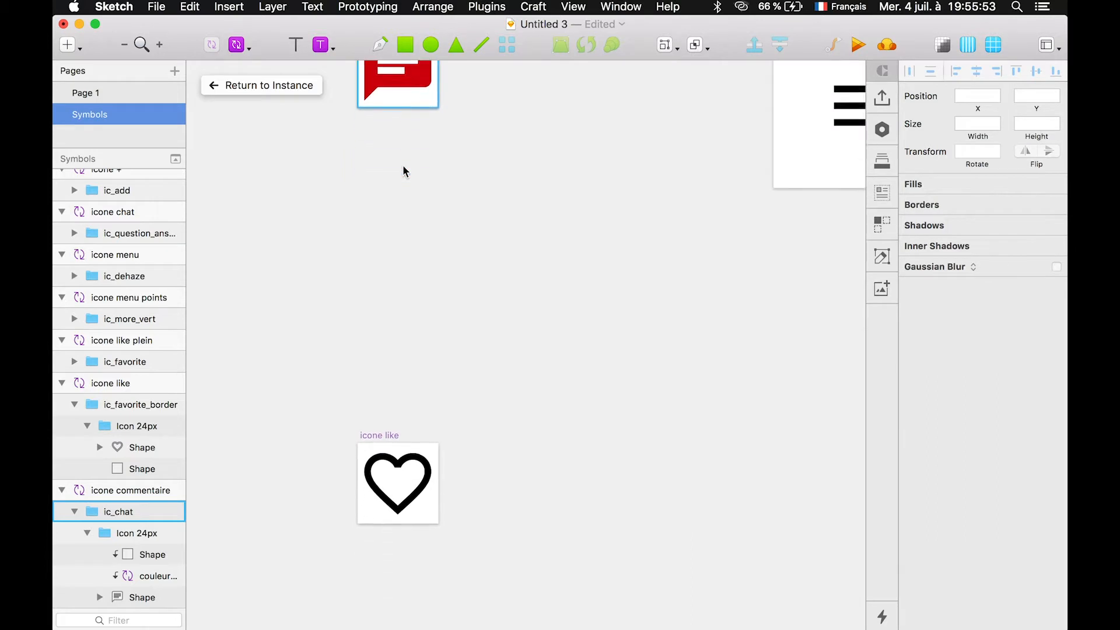
left_click(267, 85)
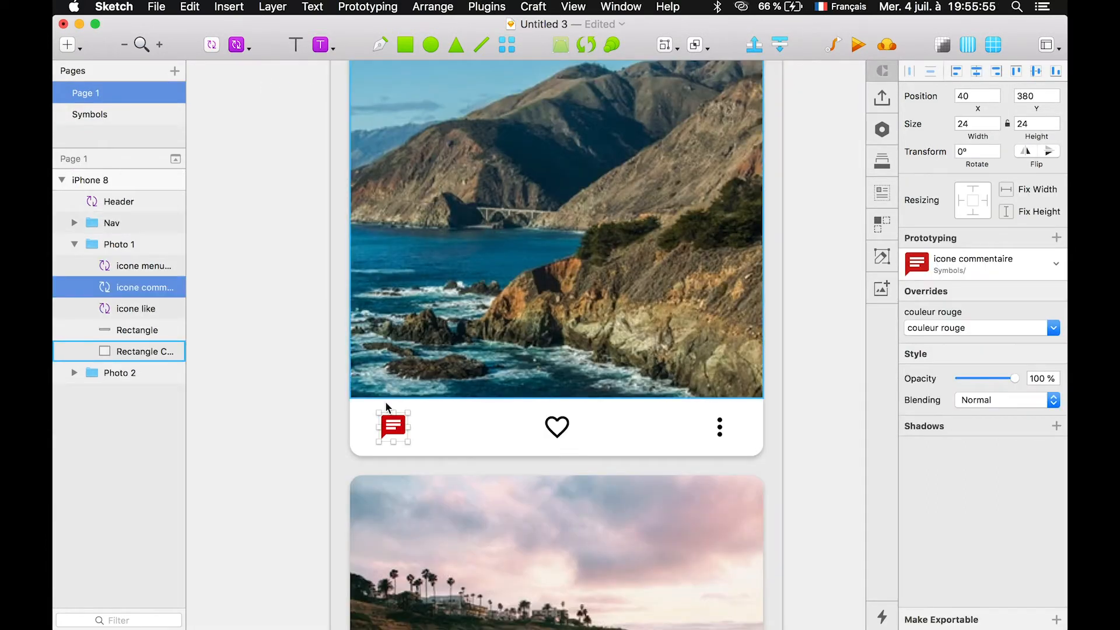
- Try couleur verte and couleur violette as the colour override of the Photo 1 comment icon
scroll(386, 407, "up", 4)
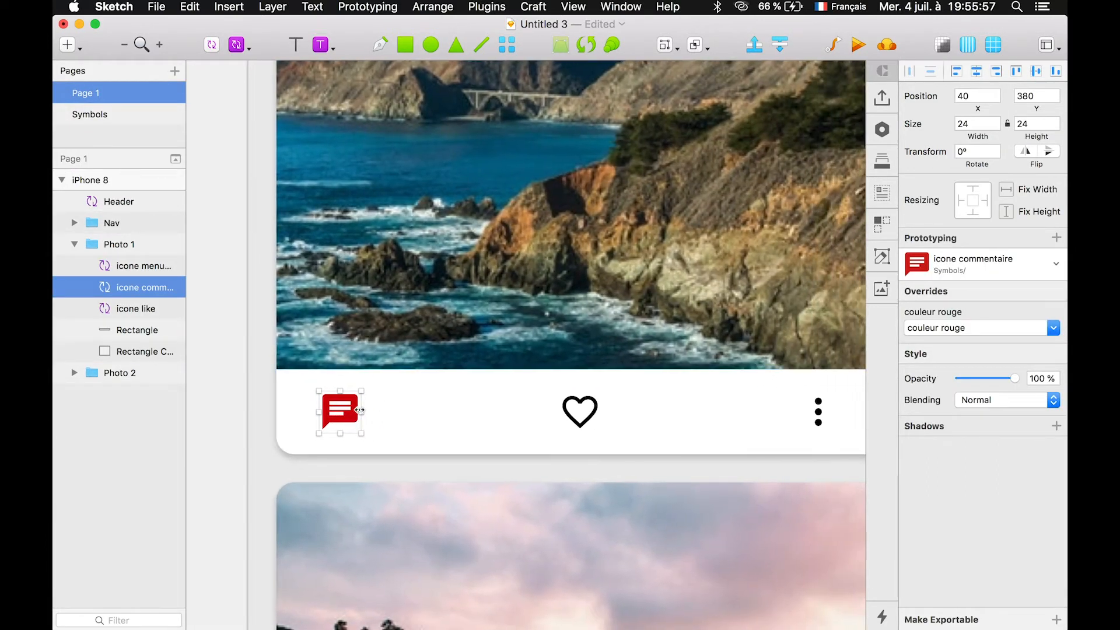
scroll(341, 387, "down", 1)
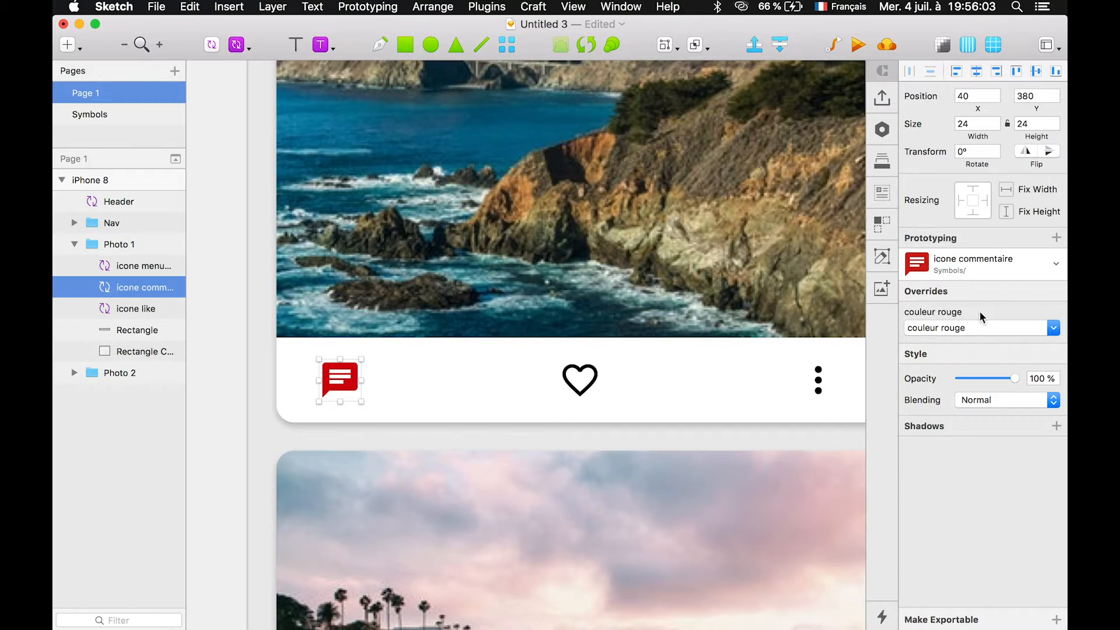
left_click(967, 327)
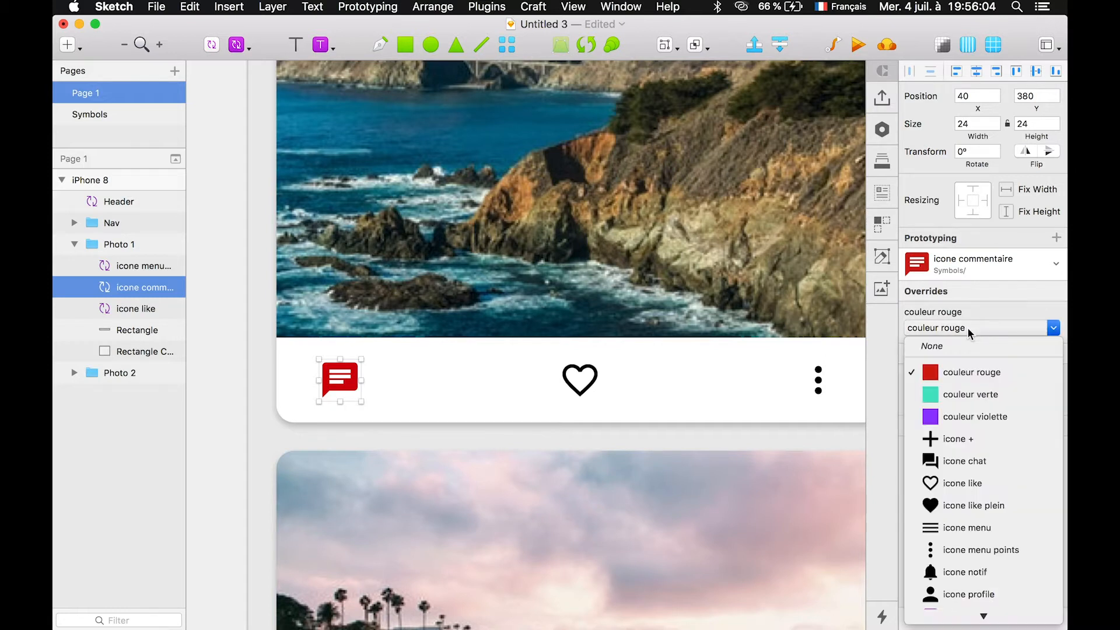
left_click(966, 397)
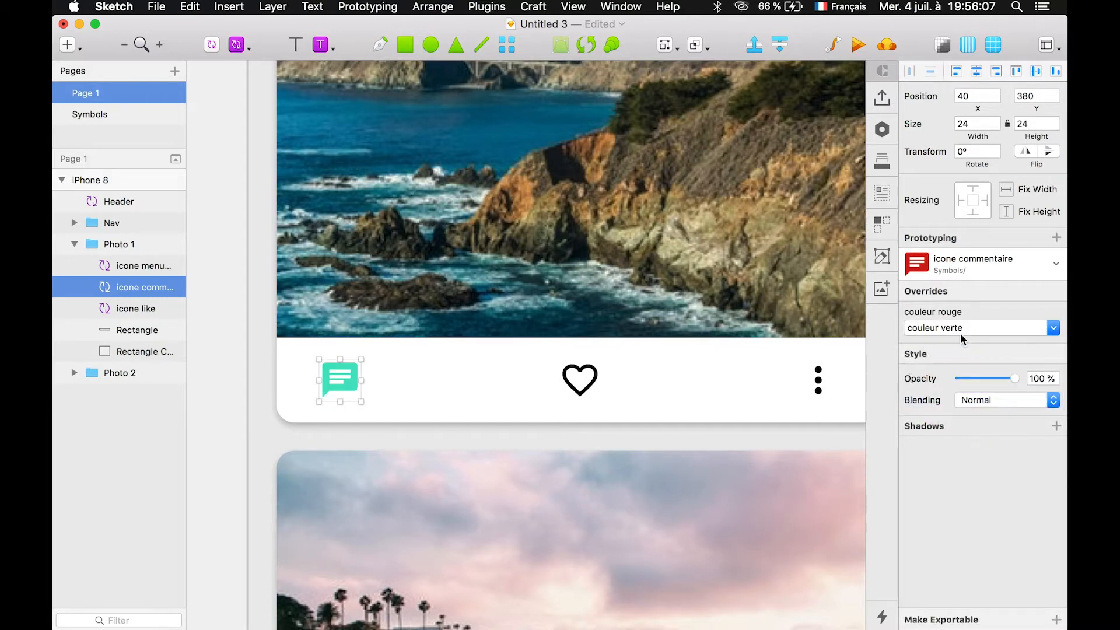
left_click(961, 335)
left_click(972, 417)
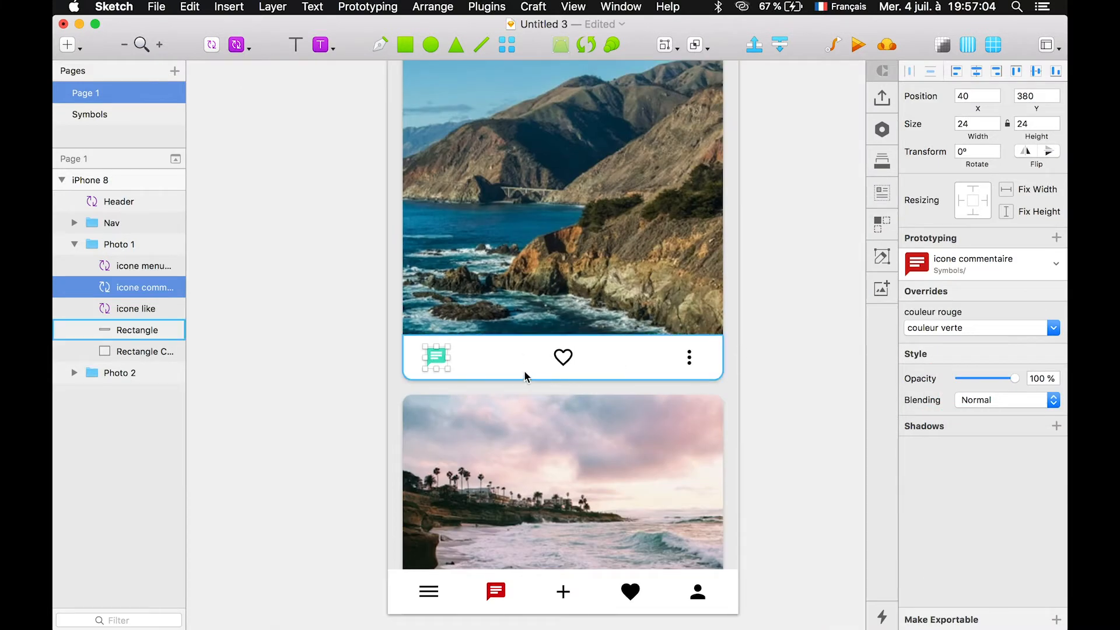
- Open the icone like symbol master and insert a couleur verte symbol exactly over it, directly above the heart shape
left_click(563, 358)
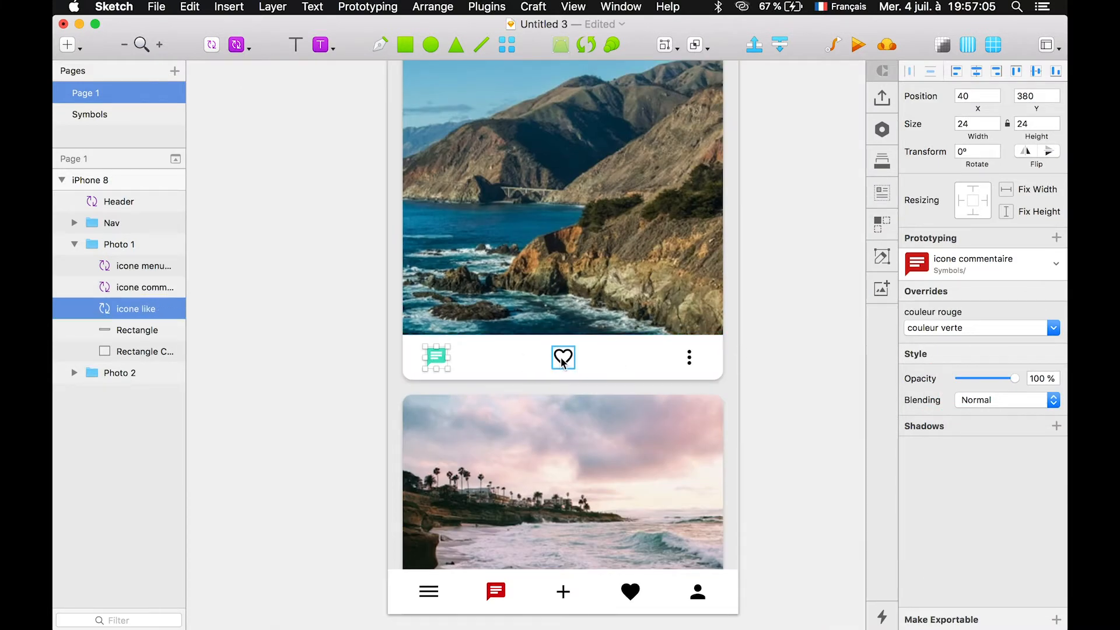
left_click(562, 361)
double_click(564, 360)
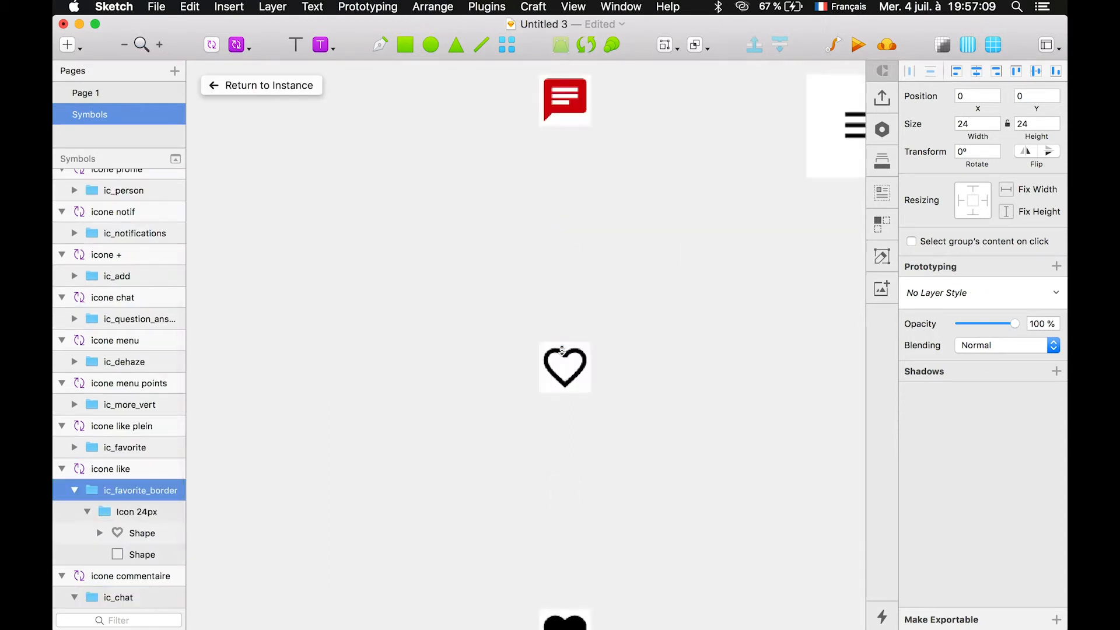
left_click(127, 537)
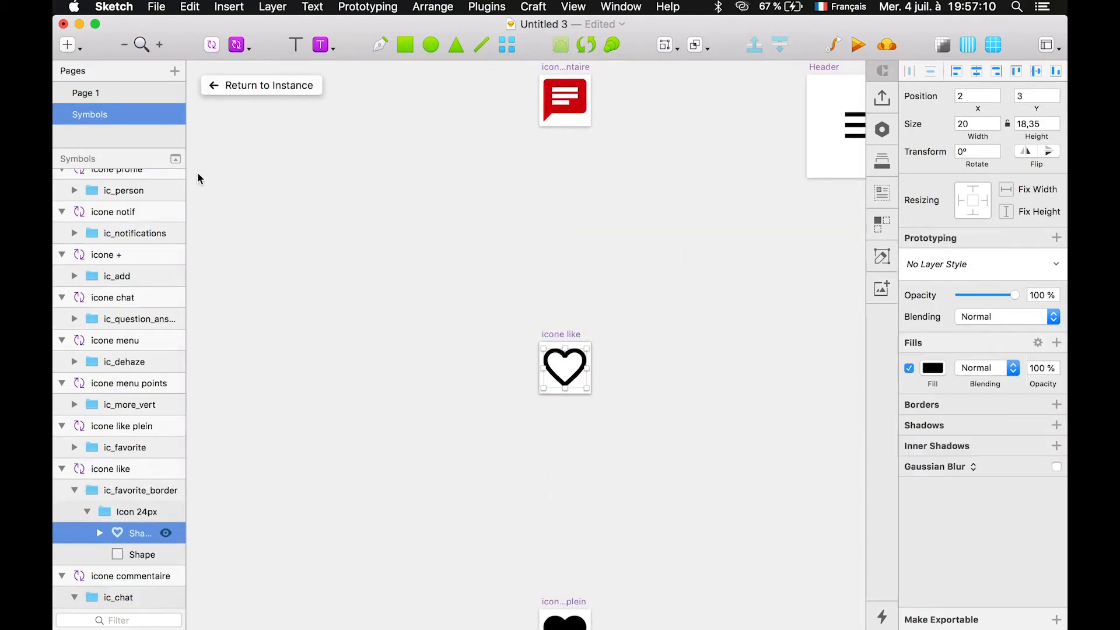
left_click(245, 45)
mouse_move(295, 74)
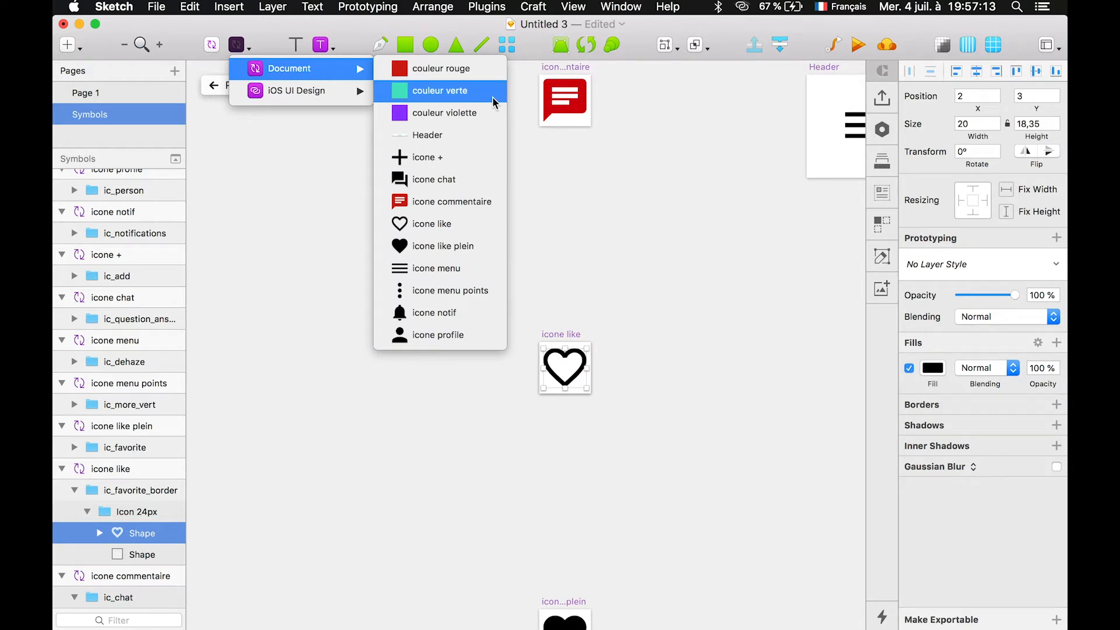
left_click(443, 91)
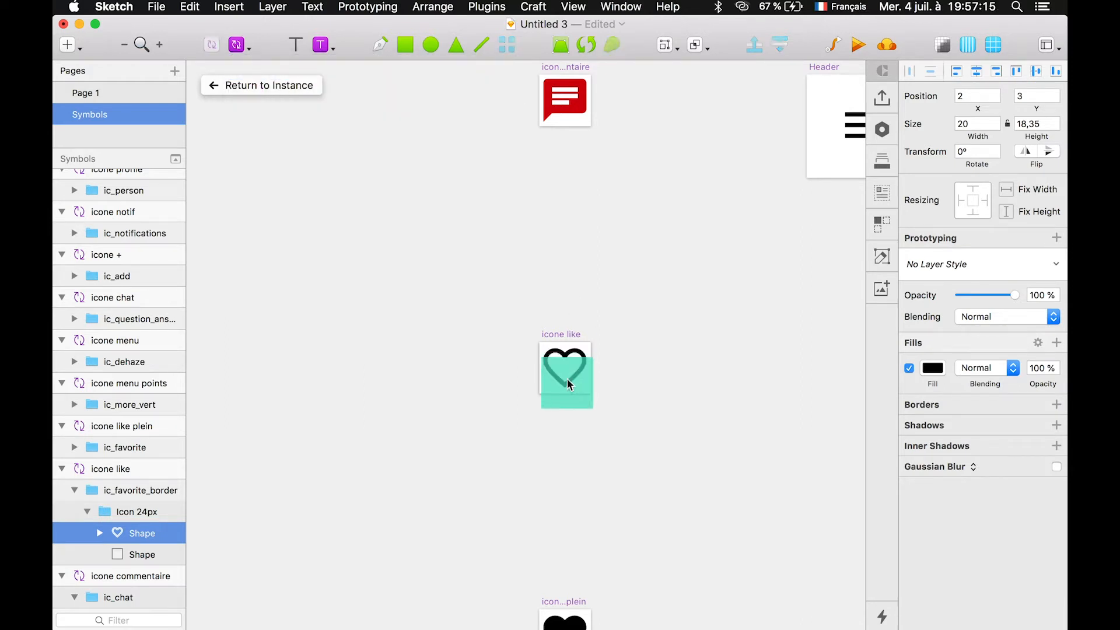
scroll(565, 370, "up", 5)
left_click_drag(566, 369, 565, 362)
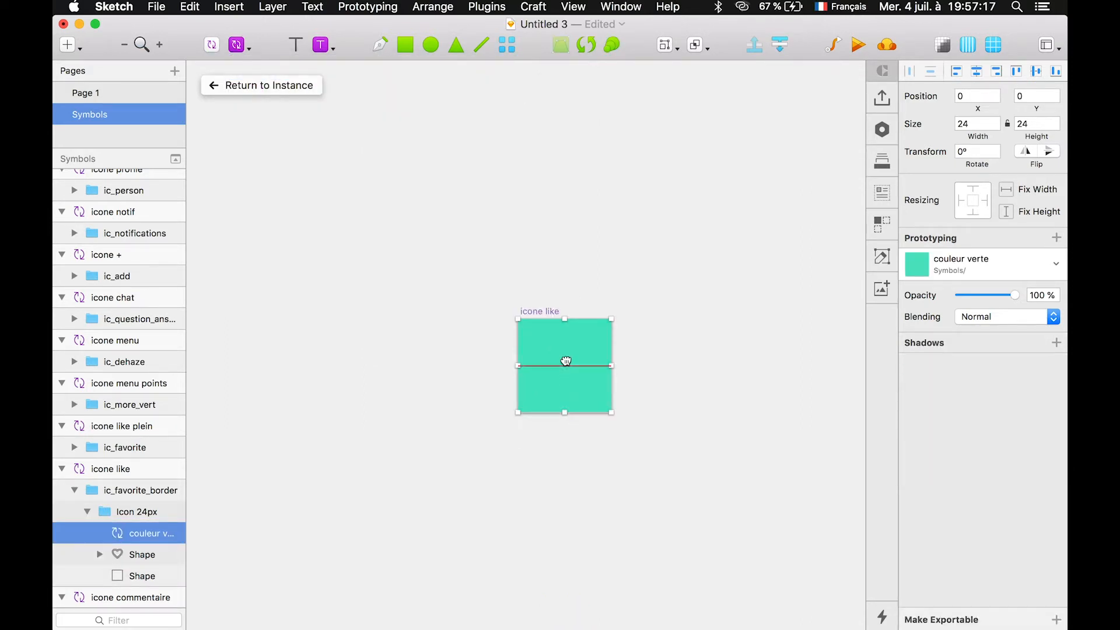
- Make the heart shape a mask for the couleur verte layer and return to the like icon's instance
left_click(138, 554)
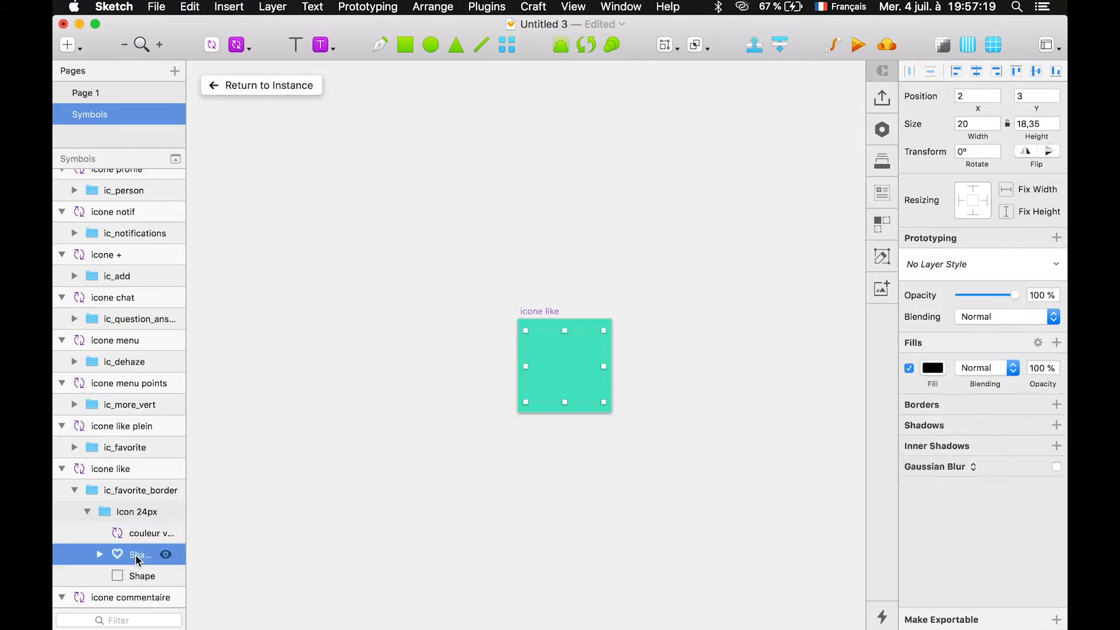
right_click(137, 554)
left_click(182, 598)
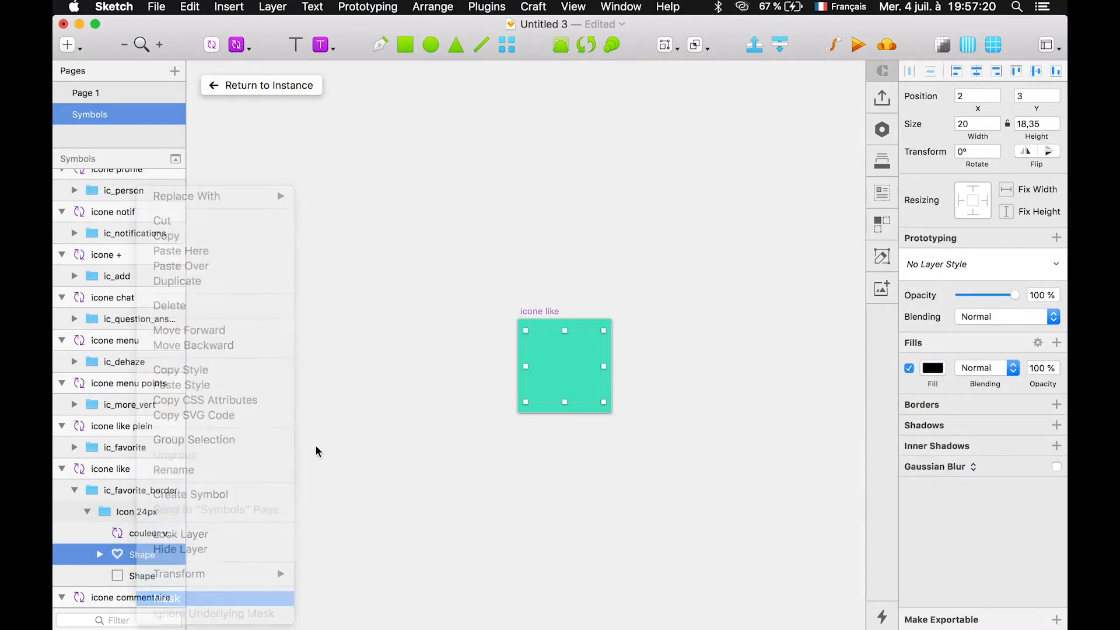
left_click(408, 358)
left_click(243, 87)
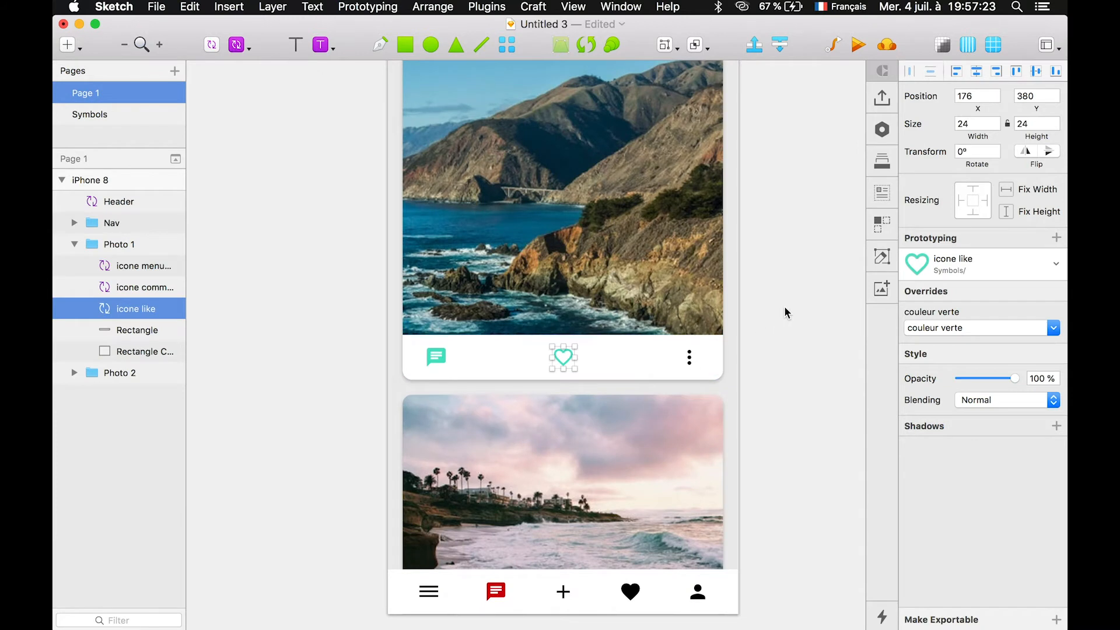
- Try couleur rouge as the Photo 1 like icon's colour override and settle on couleur violette
left_click(1000, 327)
left_click(960, 372)
left_click(973, 330)
left_click(975, 417)
left_click(806, 367)
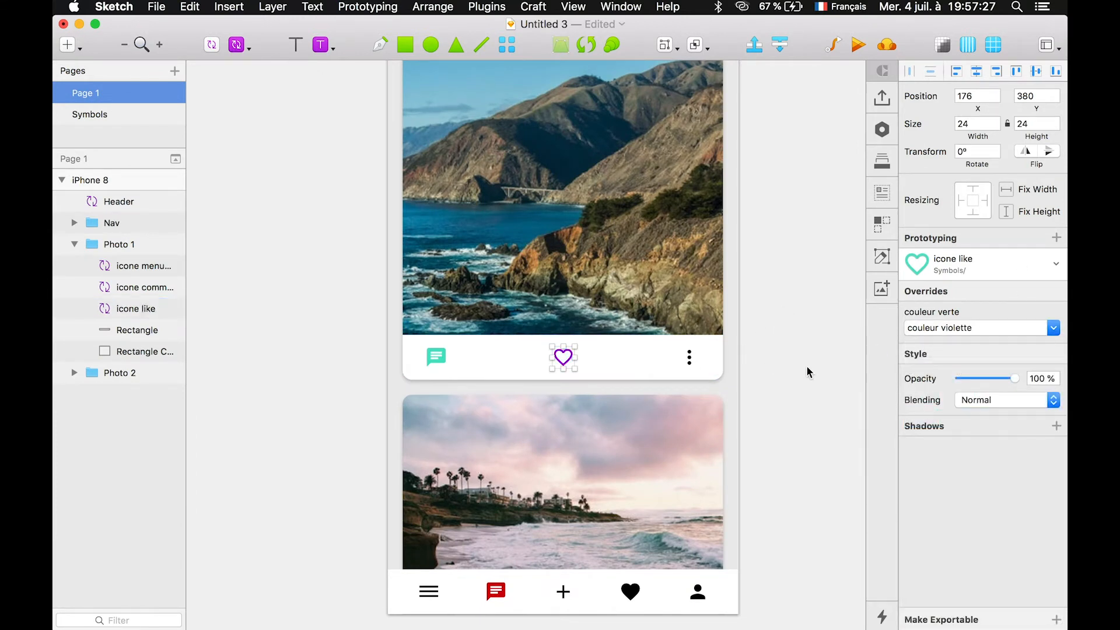
scroll(806, 367, "right", 2)
scroll(660, 350, "down", 3)
scroll(660, 350, "up", 3)
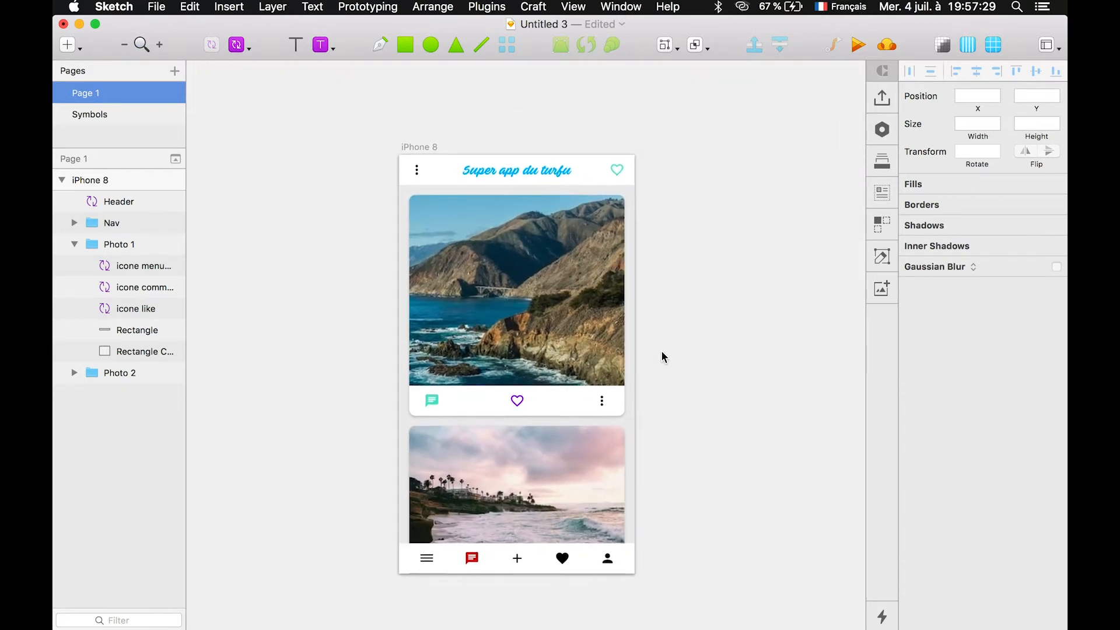
scroll(663, 357, "down", 1)
scroll(662, 357, "up", 3)
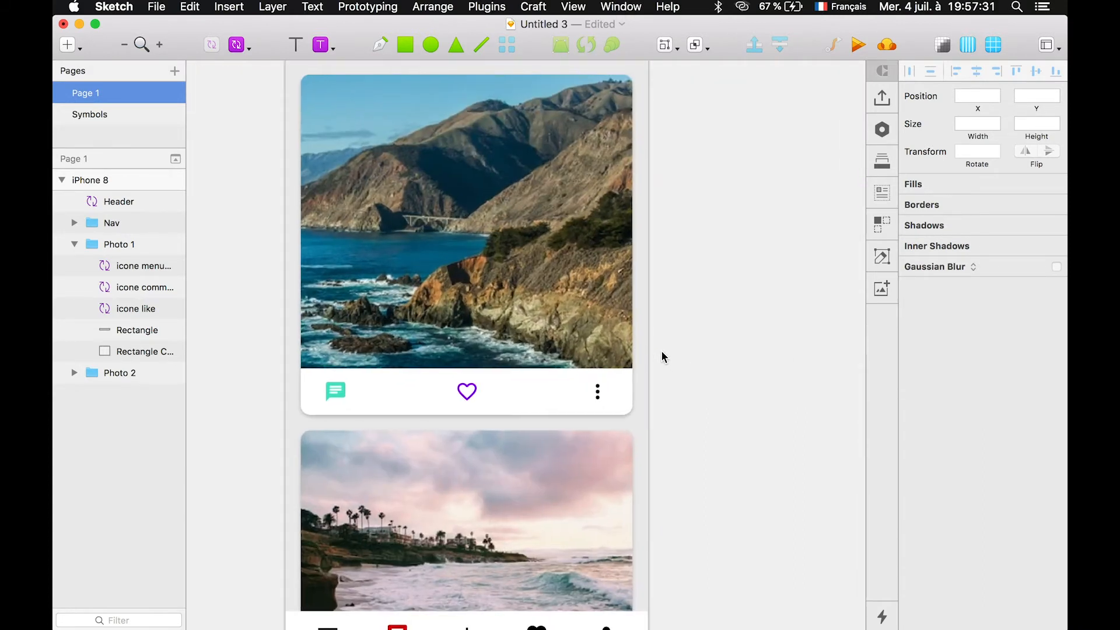
scroll(662, 357, "down", 2)
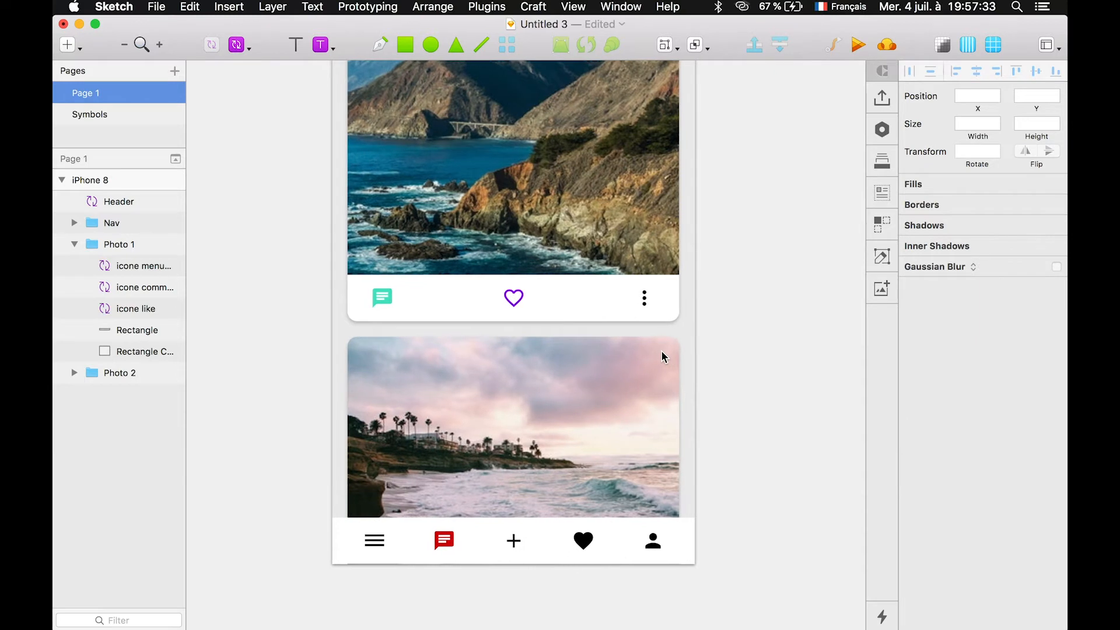
- Examine which symbols the nav bar's + icon can be swapped for, leaving the icon as it is
scroll(662, 357, "left", 3)
scroll(663, 358, "down", 1)
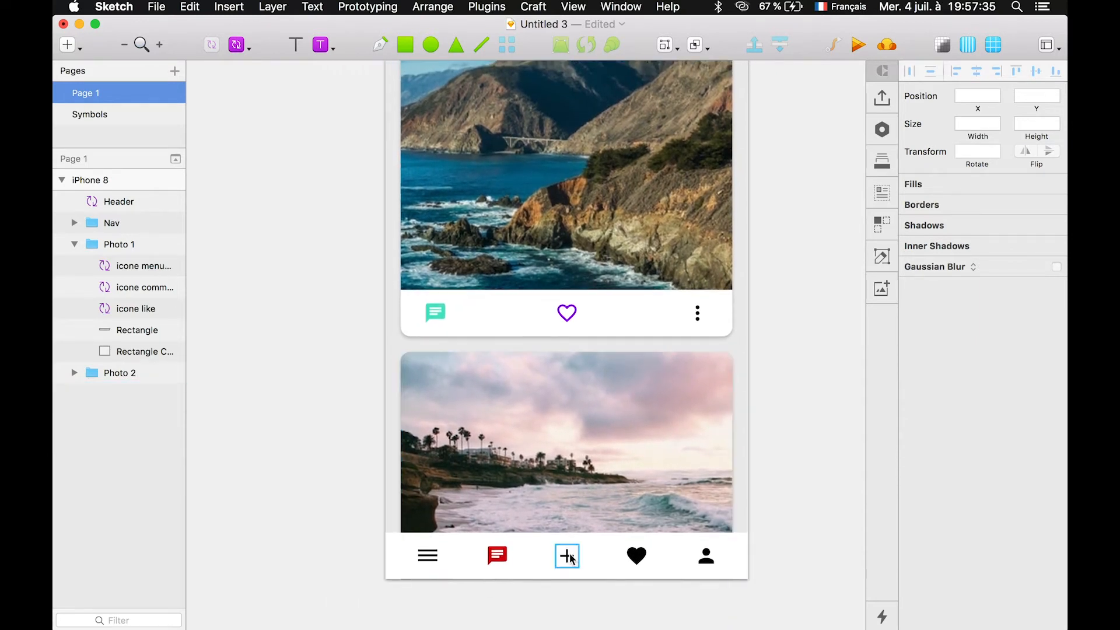
left_click(567, 555, "super")
left_click(975, 264)
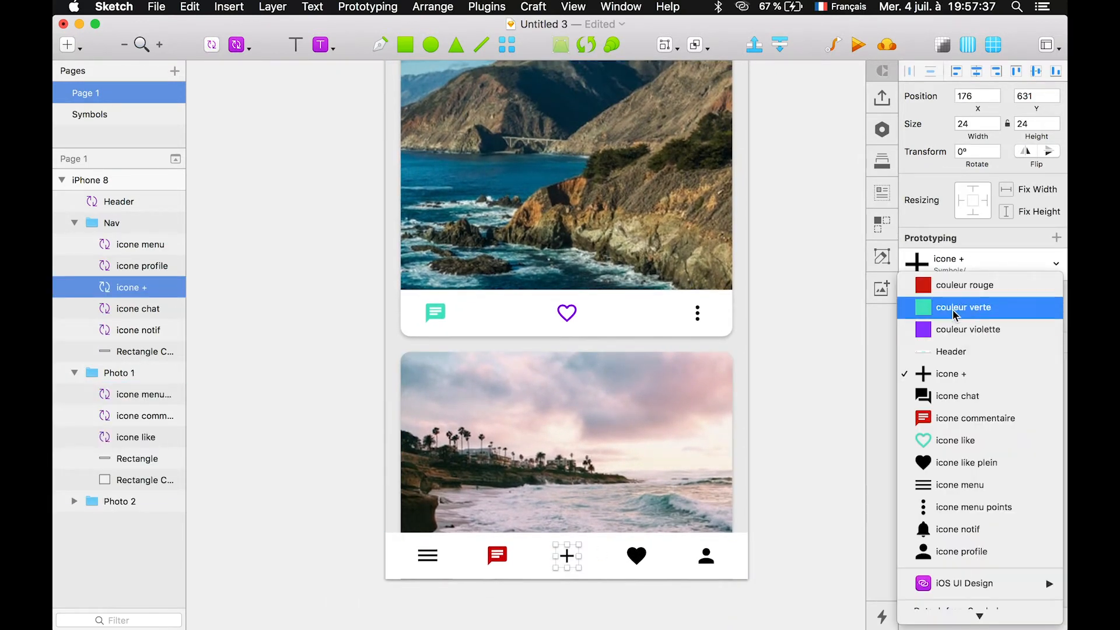
left_click(815, 333)
left_click(815, 333)
left_click(567, 556, "super")
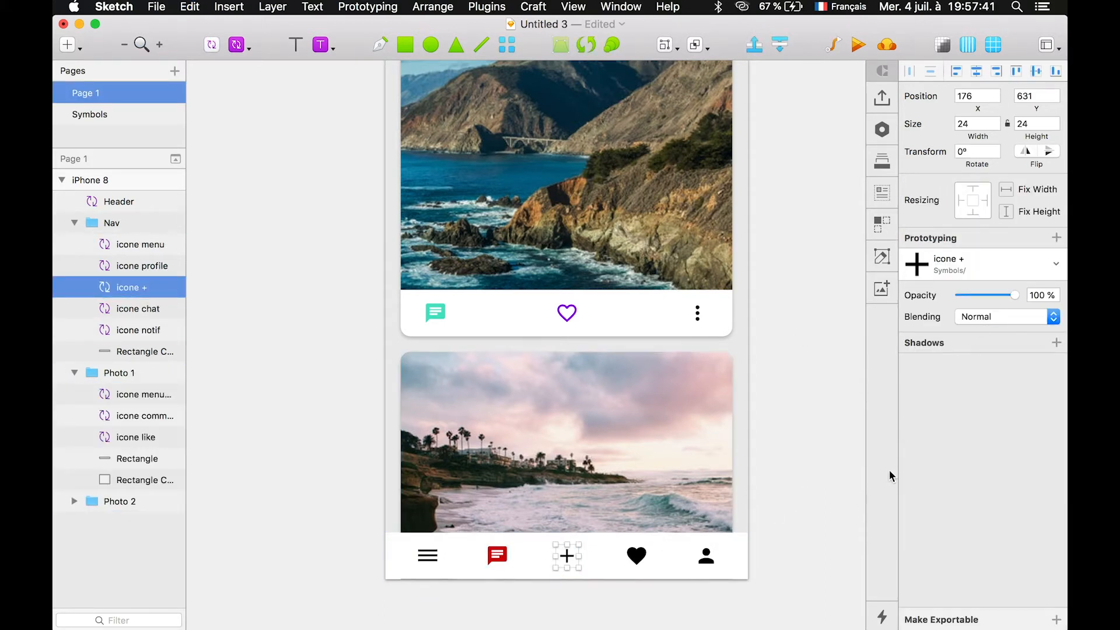
left_click(811, 459)
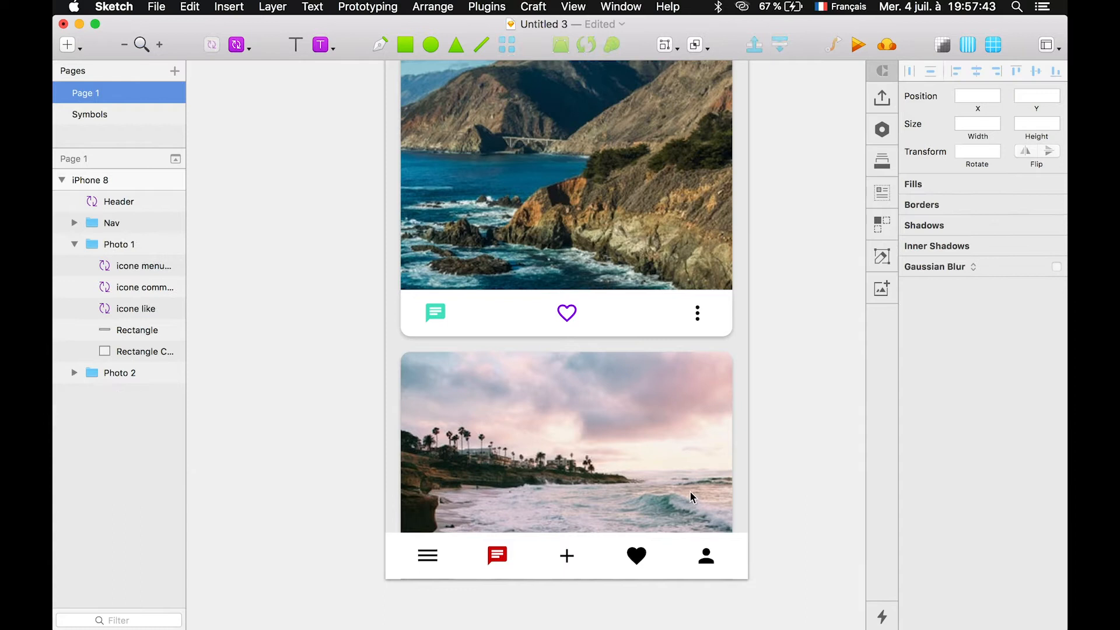
left_click(567, 555, "super")
scroll(770, 435, "up", 2)
left_click(770, 435)
scroll(770, 435, "up", 5)
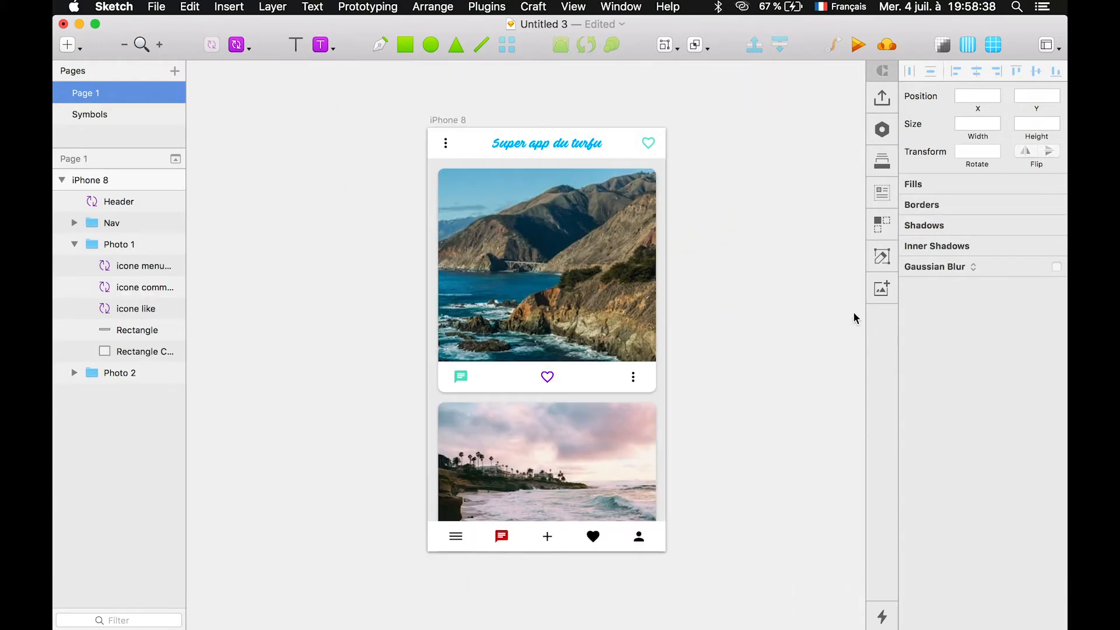
left_click(652, 280)
scroll(569, 254, "up", 2)
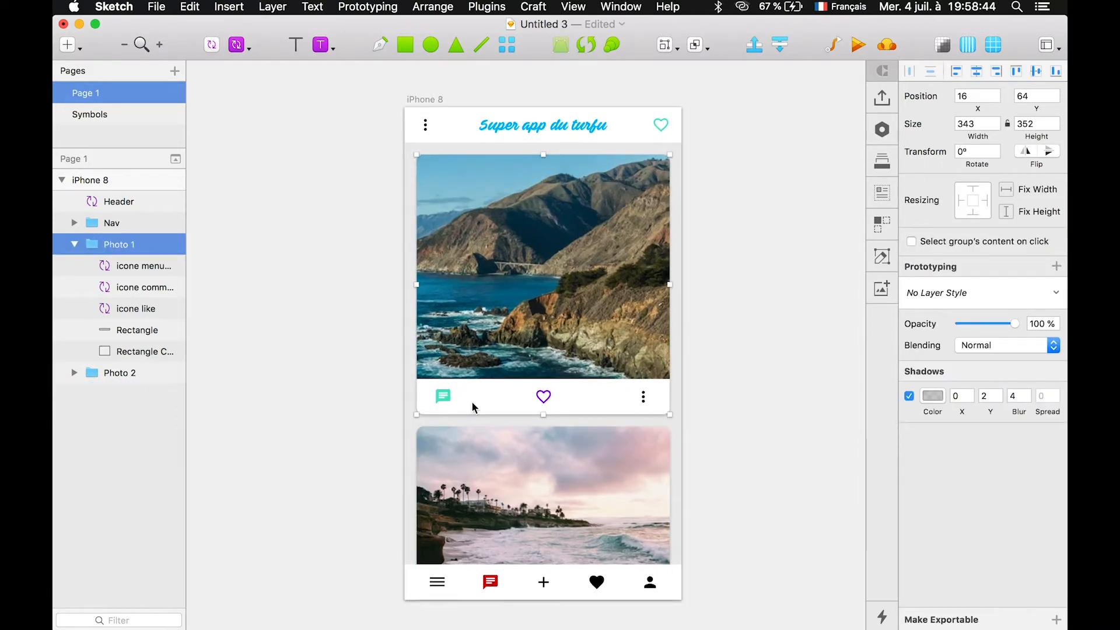
- Examine how the document's own symbols and the iOS UI Design library are listed for insertion
left_click(490, 114)
left_click(776, 162)
left_click(591, 117)
left_click(233, 50)
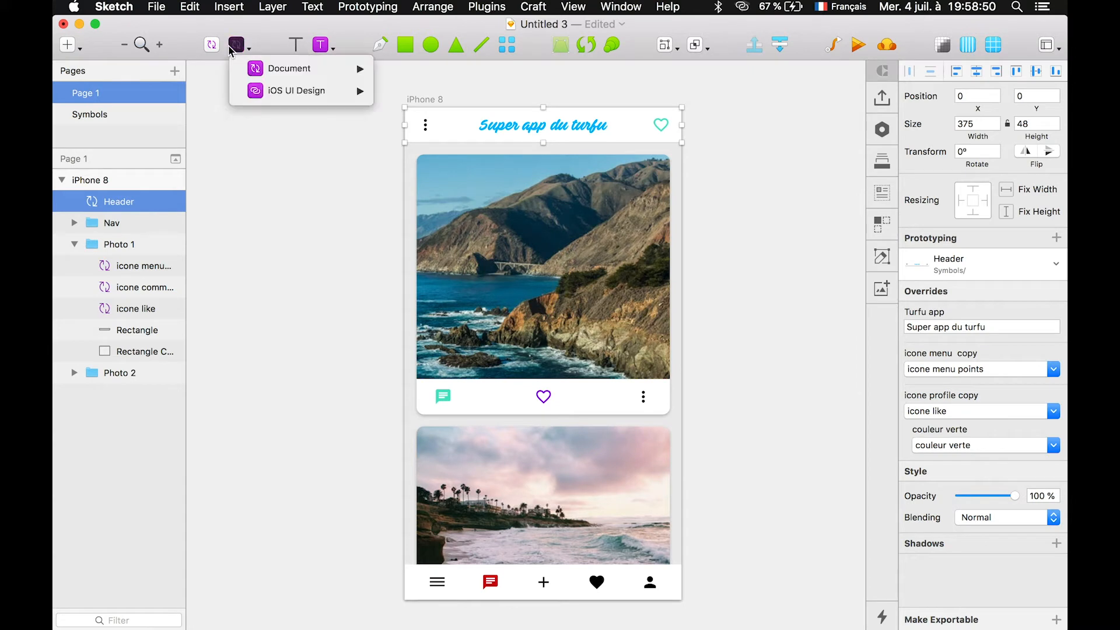
mouse_move(291, 68)
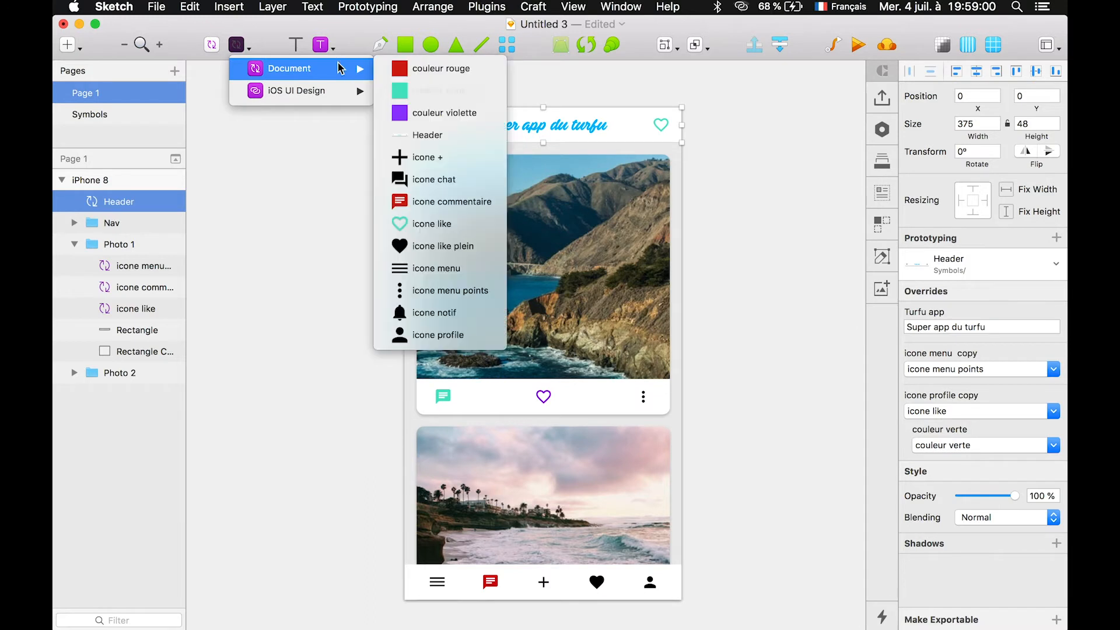
mouse_move(292, 91)
left_click(747, 122)
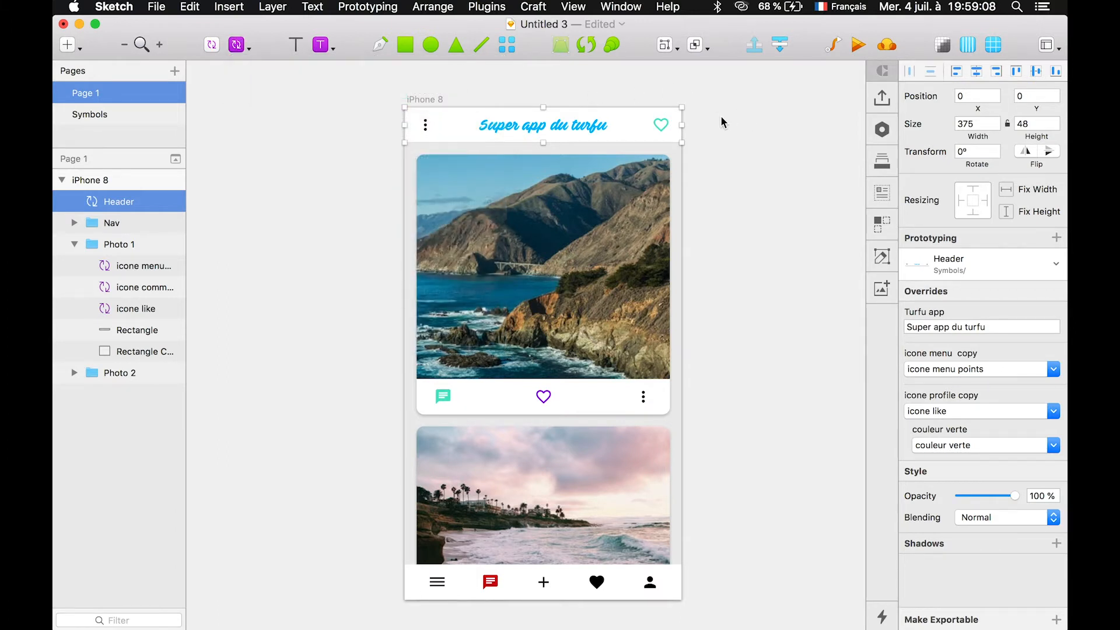
left_click(721, 122)
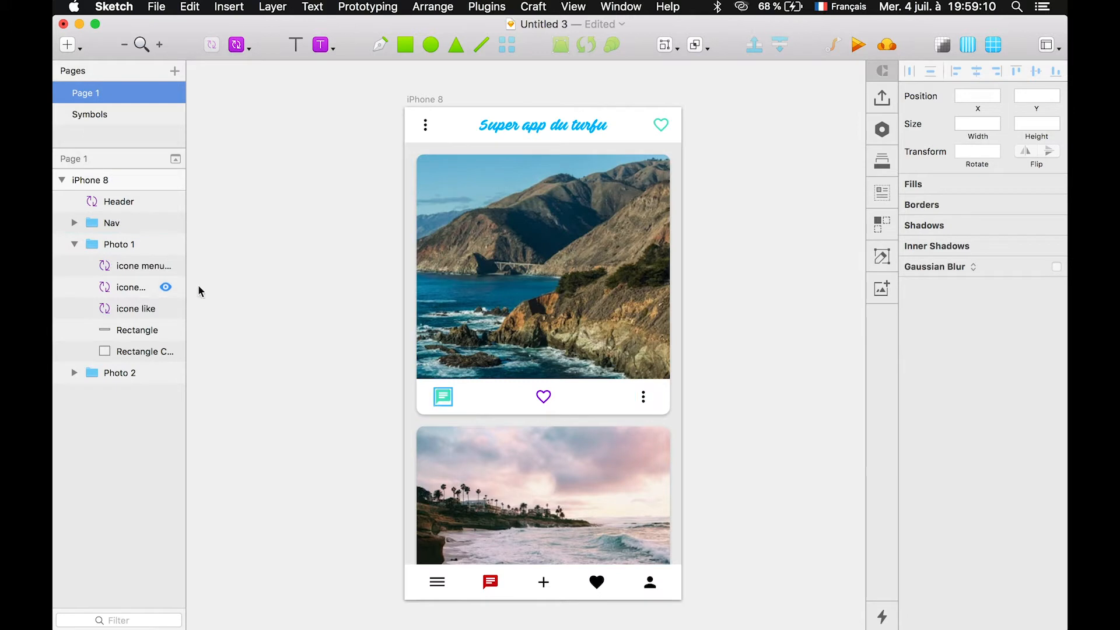
- Go to the Symbols page and collapse the couleur violette, couleur verte and couleur rouge symbols in the layer list
left_click(445, 387)
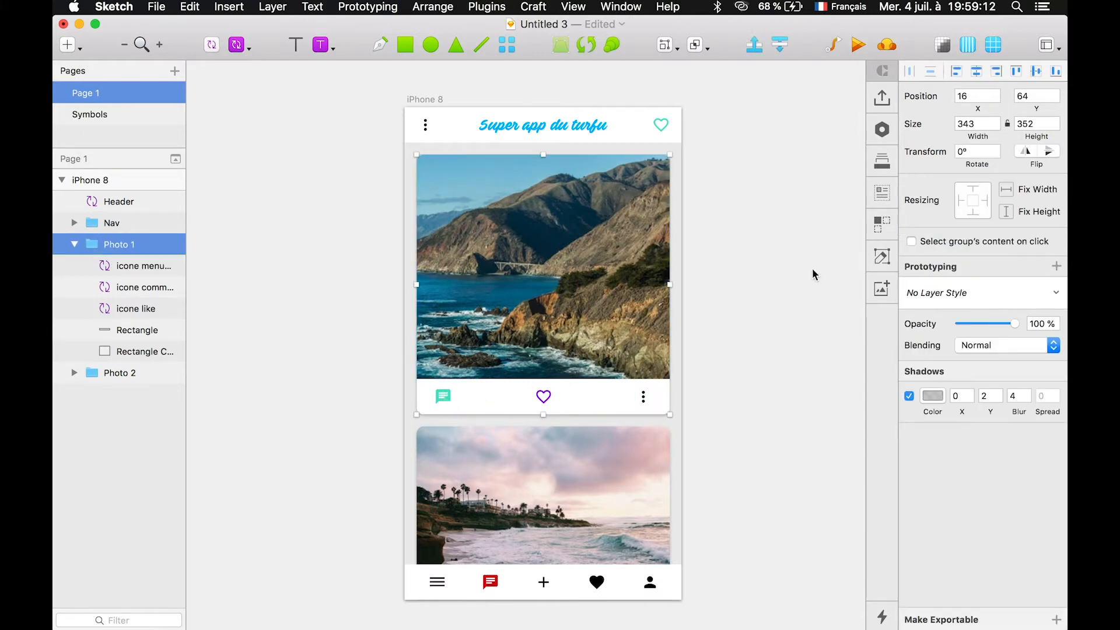
left_click(442, 398)
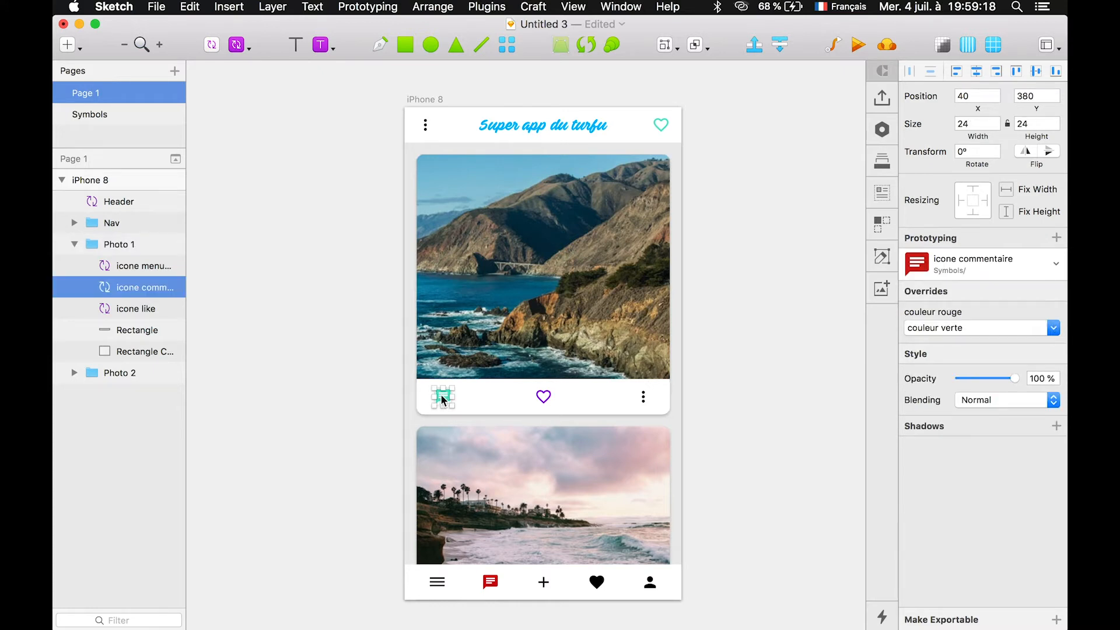
left_click(97, 114)
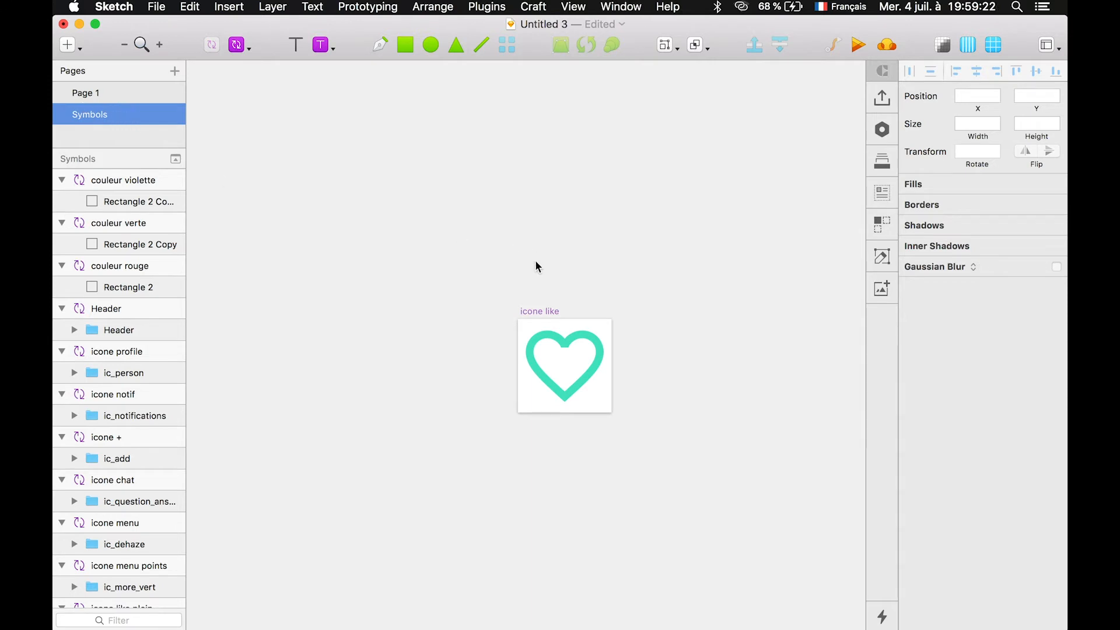
scroll(536, 261, "down", 5)
scroll(535, 261, "up", 5)
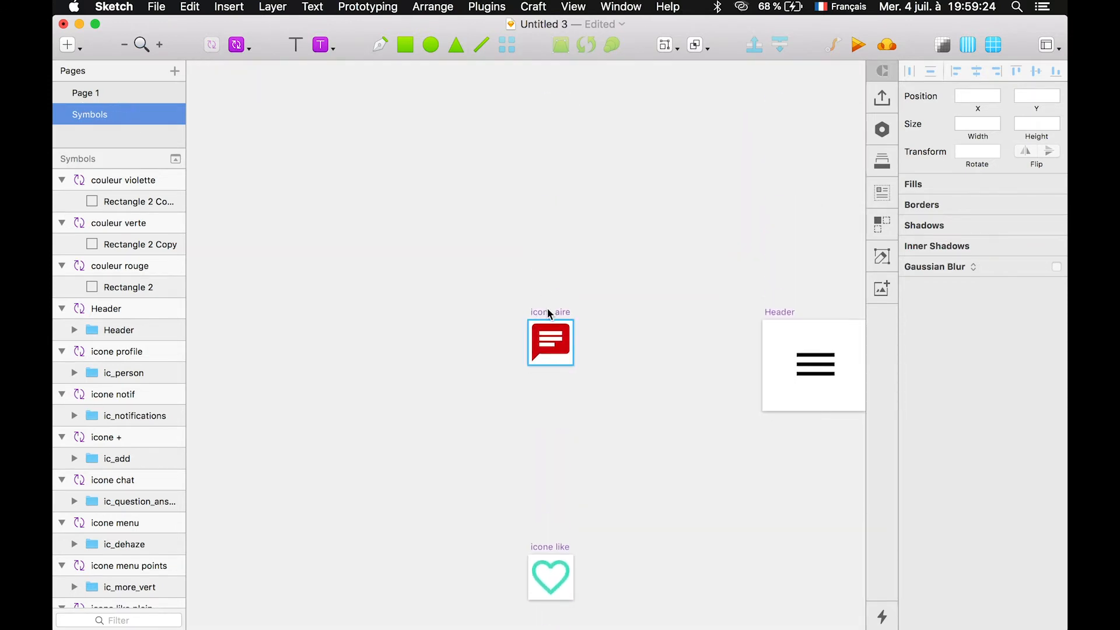
left_click(547, 310)
scroll(117, 322, "up", 5)
left_click(61, 186)
left_click(61, 201)
left_click(62, 224)
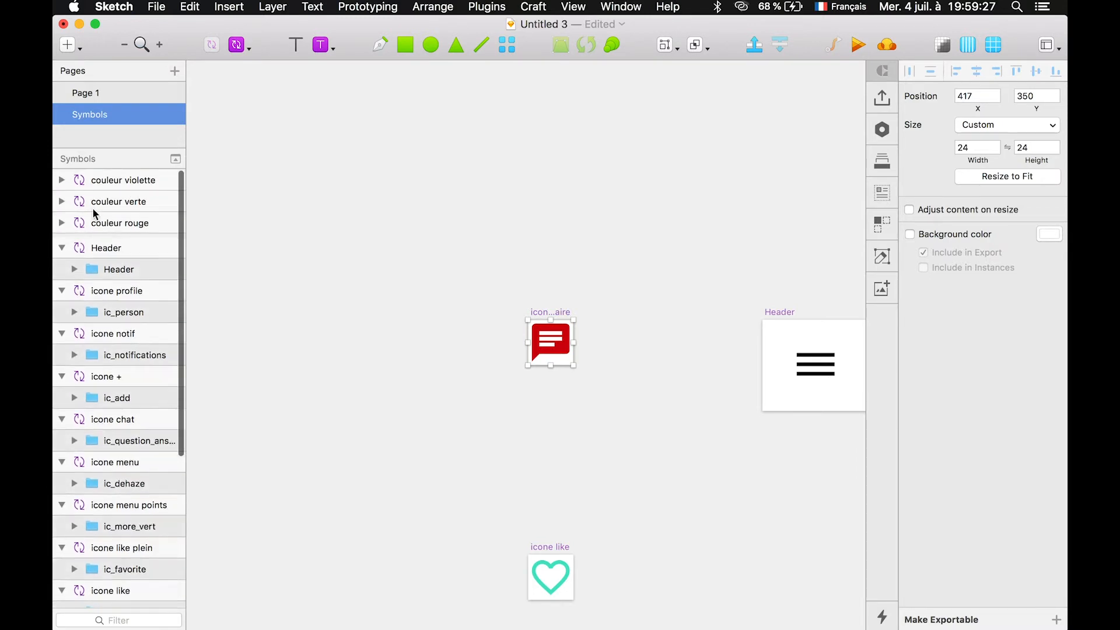
- Rename the three colour symbols as couleur/violette, couleur/verte and couleur/rouge
left_click(110, 180)
double_click(110, 177)
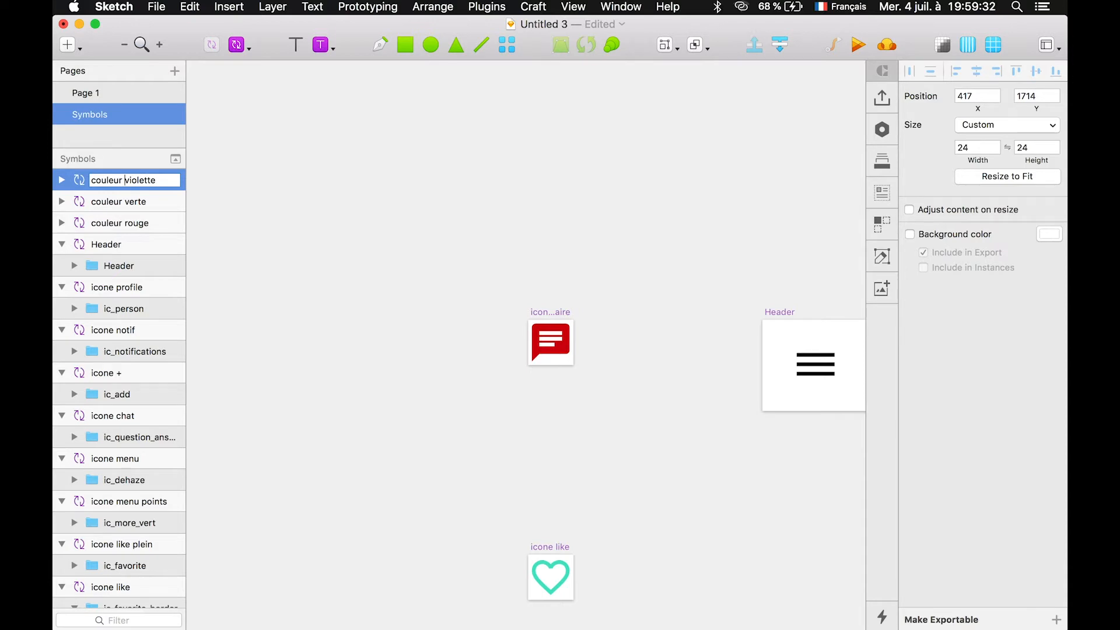
key("Tab")
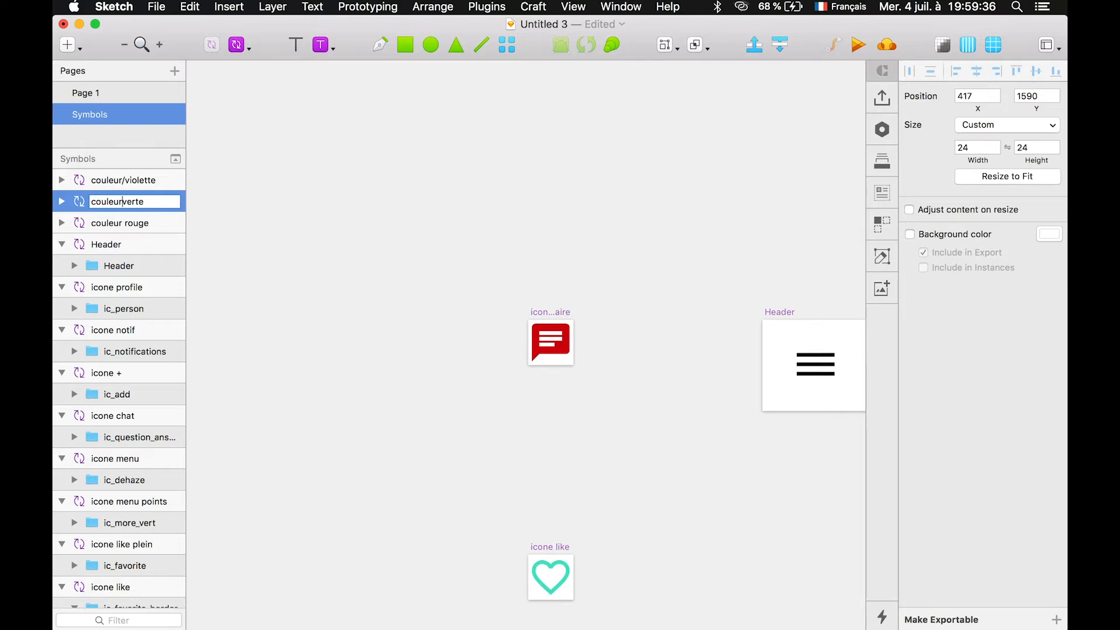
key("Tab")
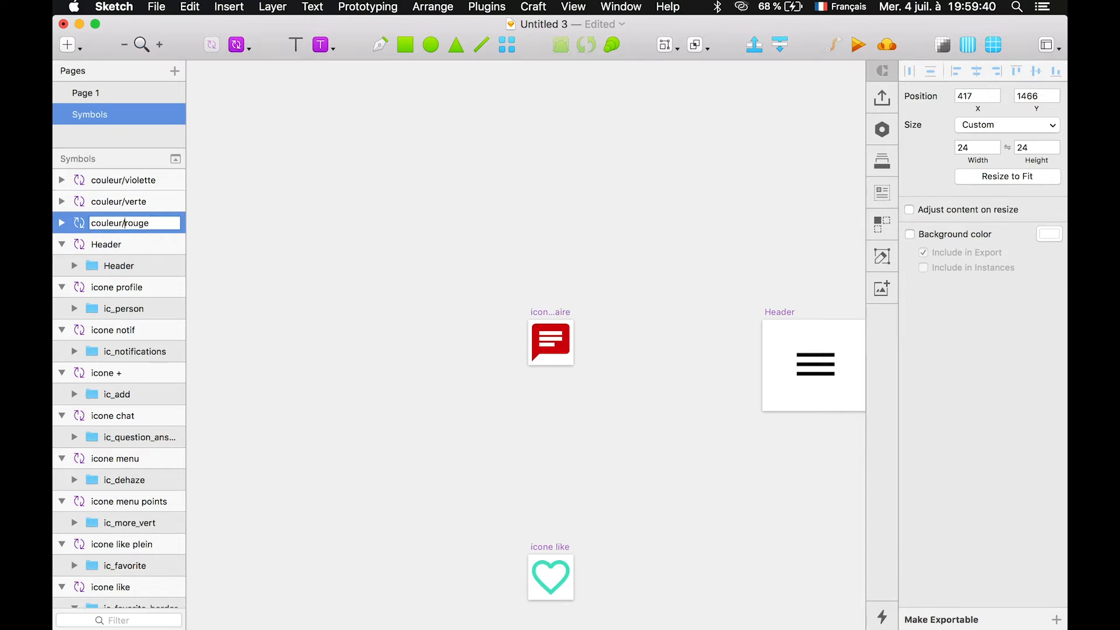
left_click(413, 182)
- Return to Page 1 and examine the couleur group among the document's insertable symbols
left_click(66, 93)
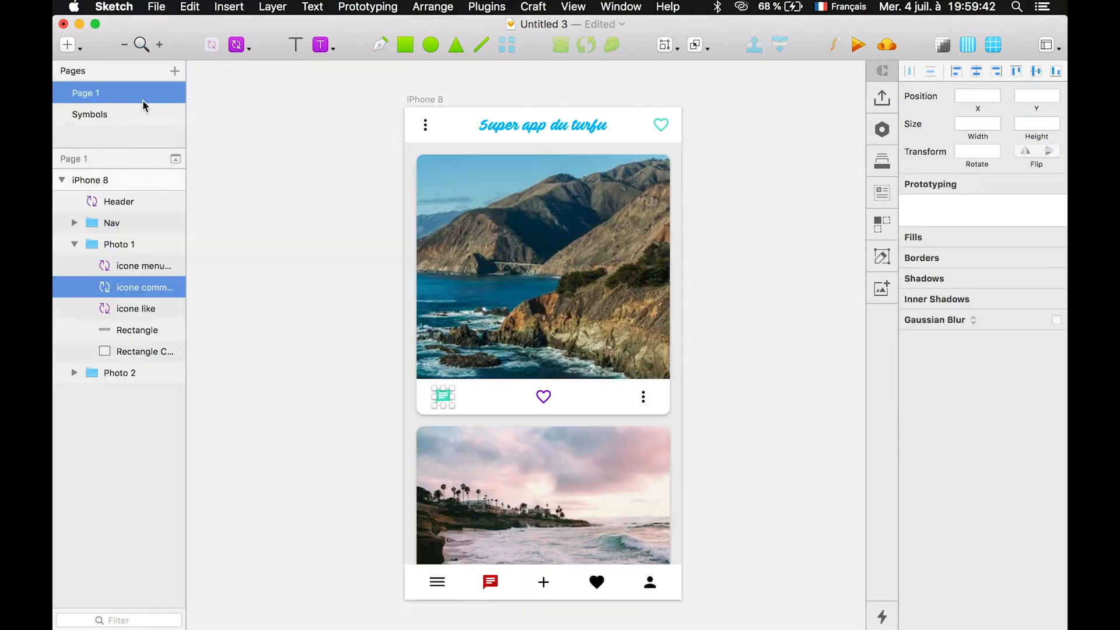
left_click(580, 231)
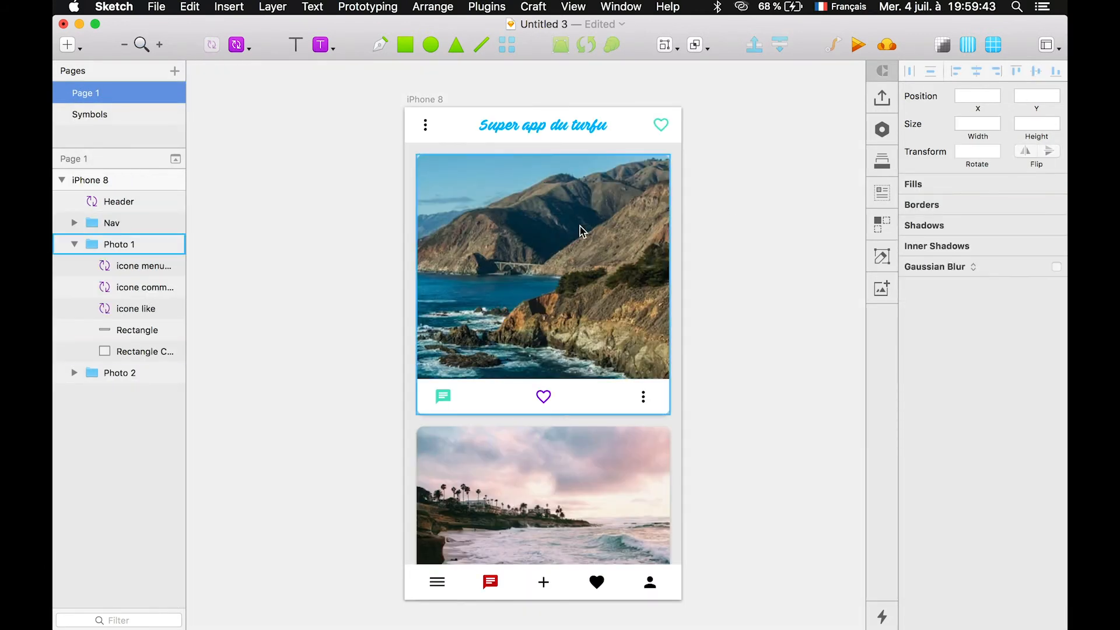
left_click(239, 48)
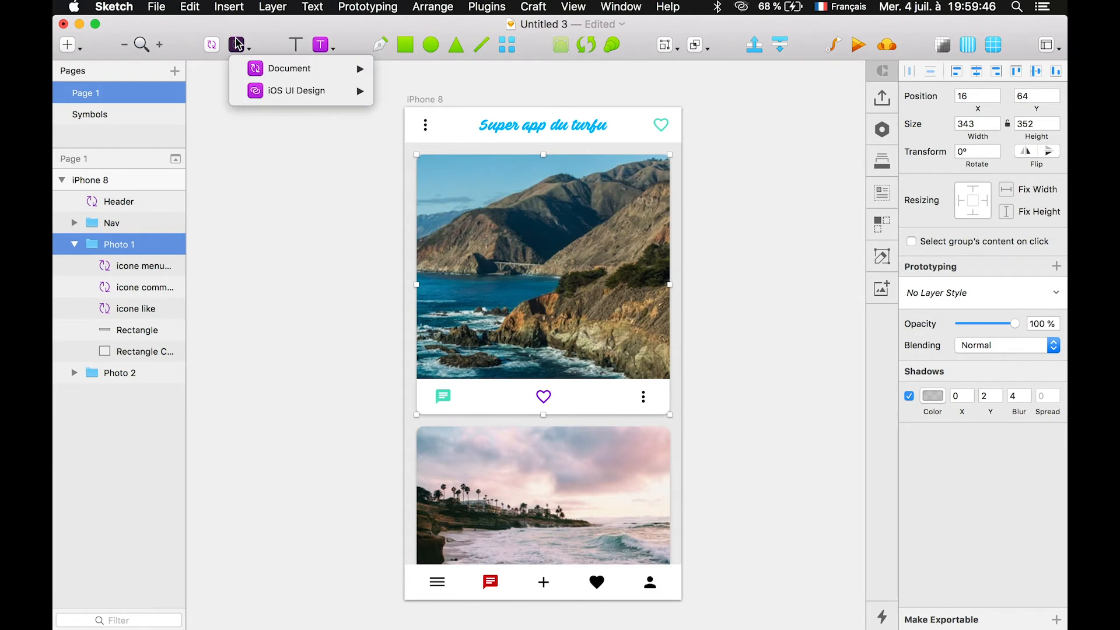
mouse_move(292, 69)
mouse_move(429, 70)
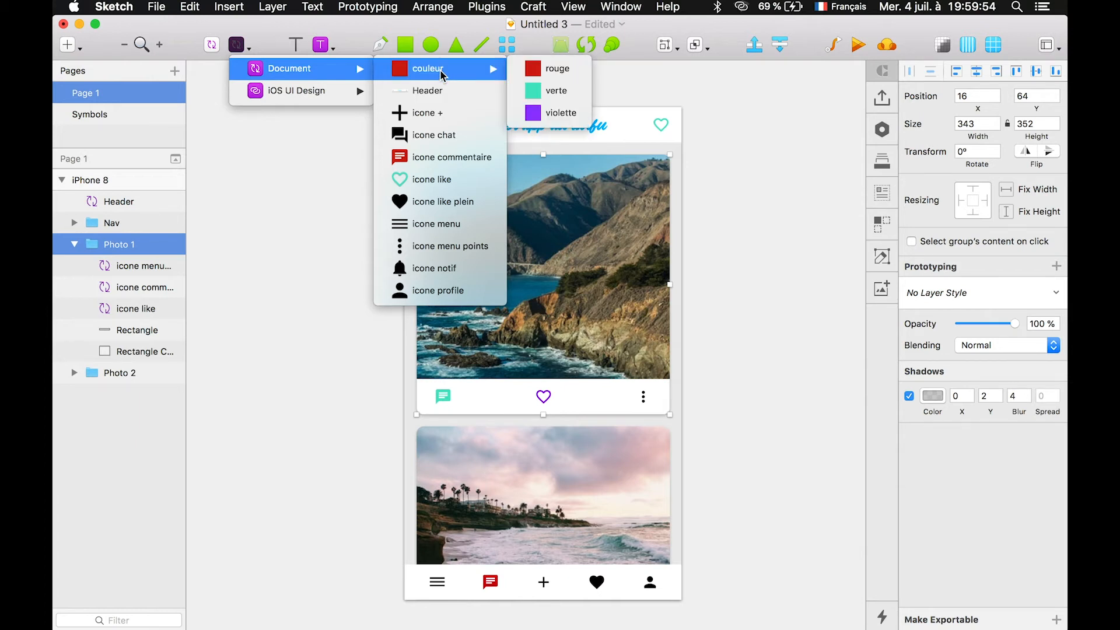
left_click(723, 122)
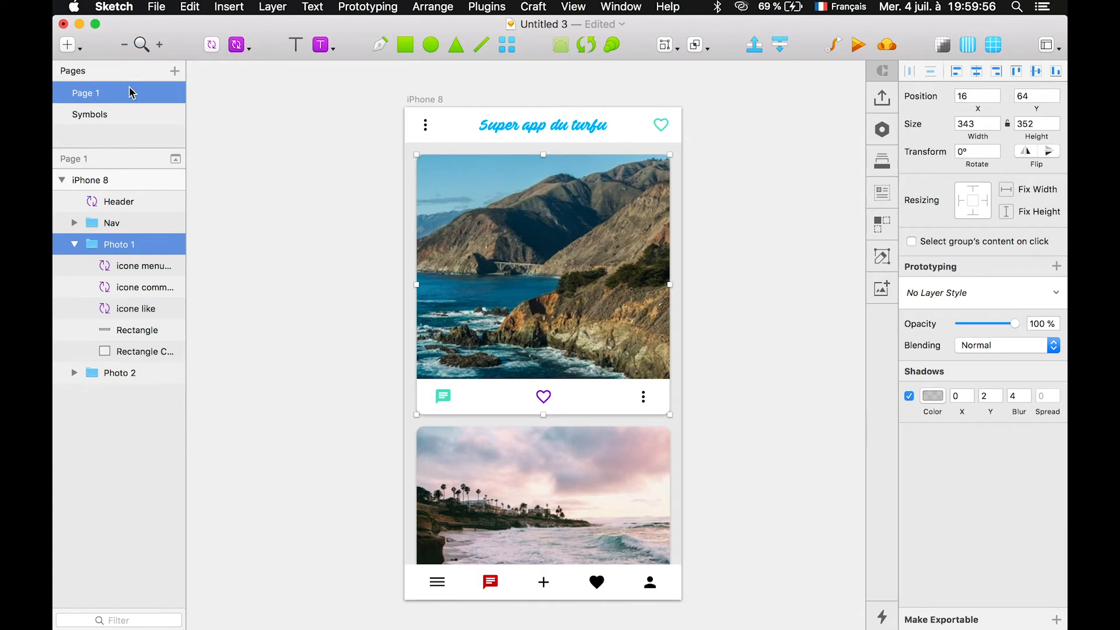
- On the Symbols page, rename the icone profile symbol as icone/profile
left_click(98, 114)
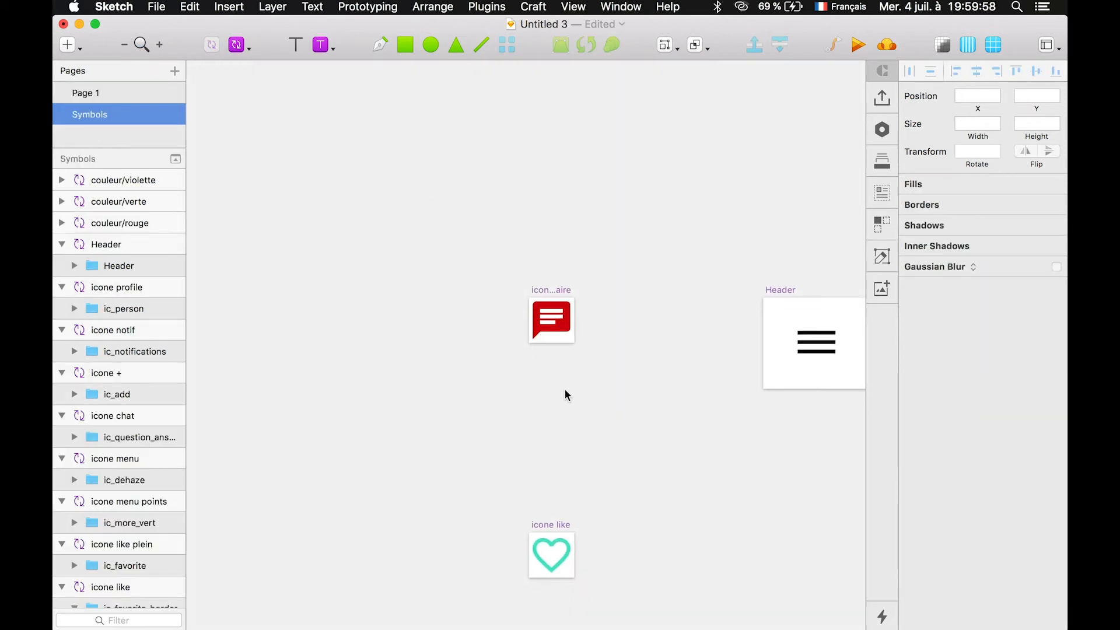
left_click(548, 462)
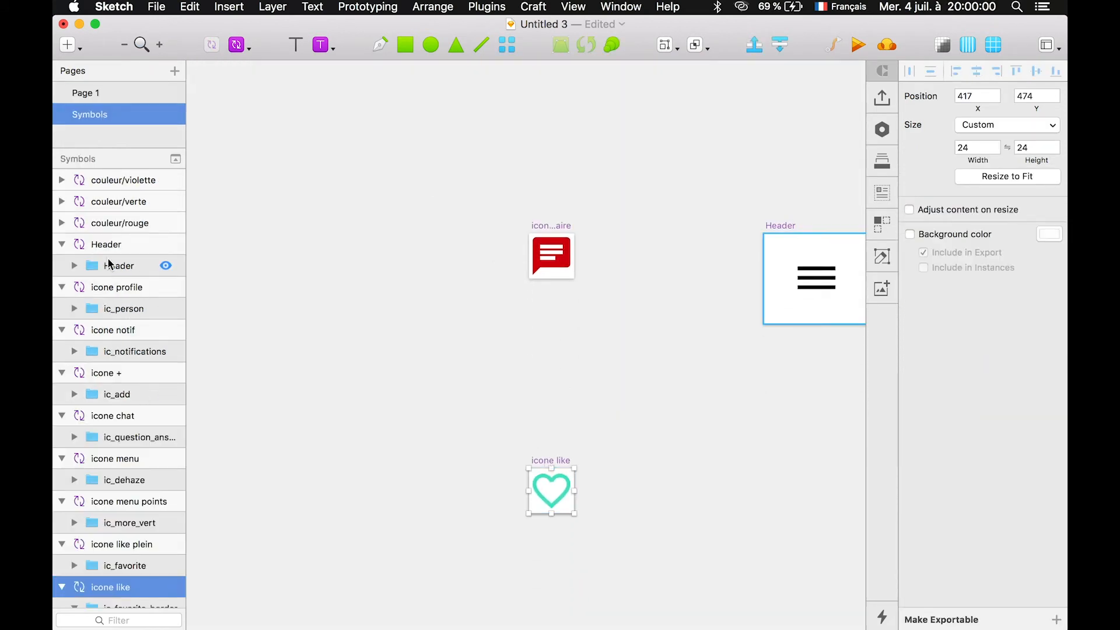
left_click(109, 288)
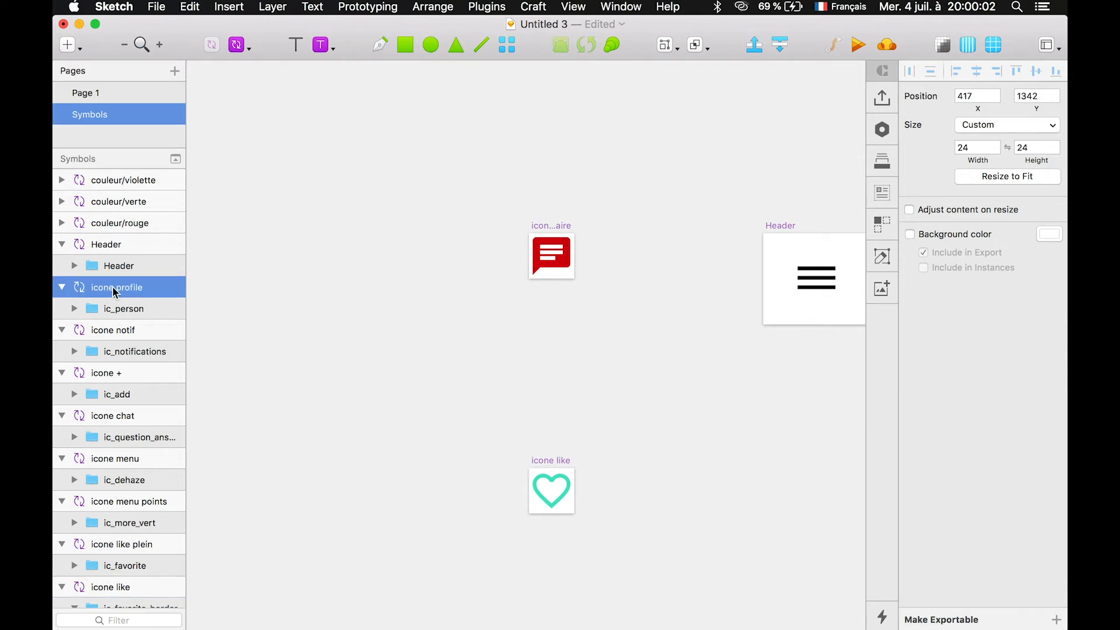
double_click(111, 288)
left_click(116, 287)
key("BackSpace")
type("/")
key("Tab")
key("Tab")
- Rename the icone notif symbol as icone/notif
left_click(132, 330)
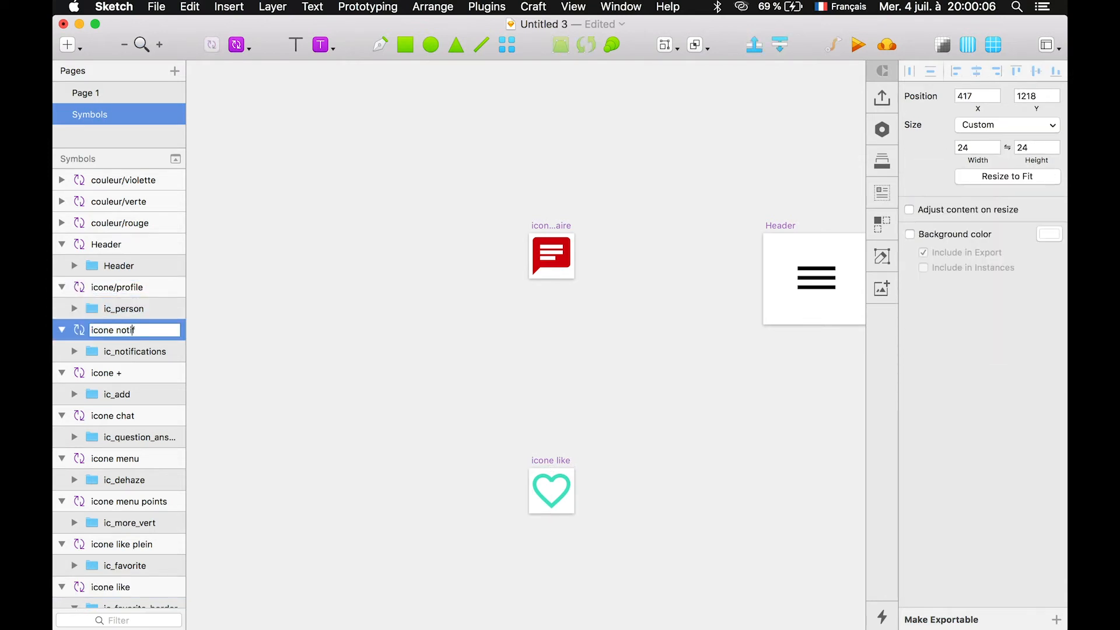
key("BackSpace")
type("/")
key("Tab")
key("Tab")
key("Tab")
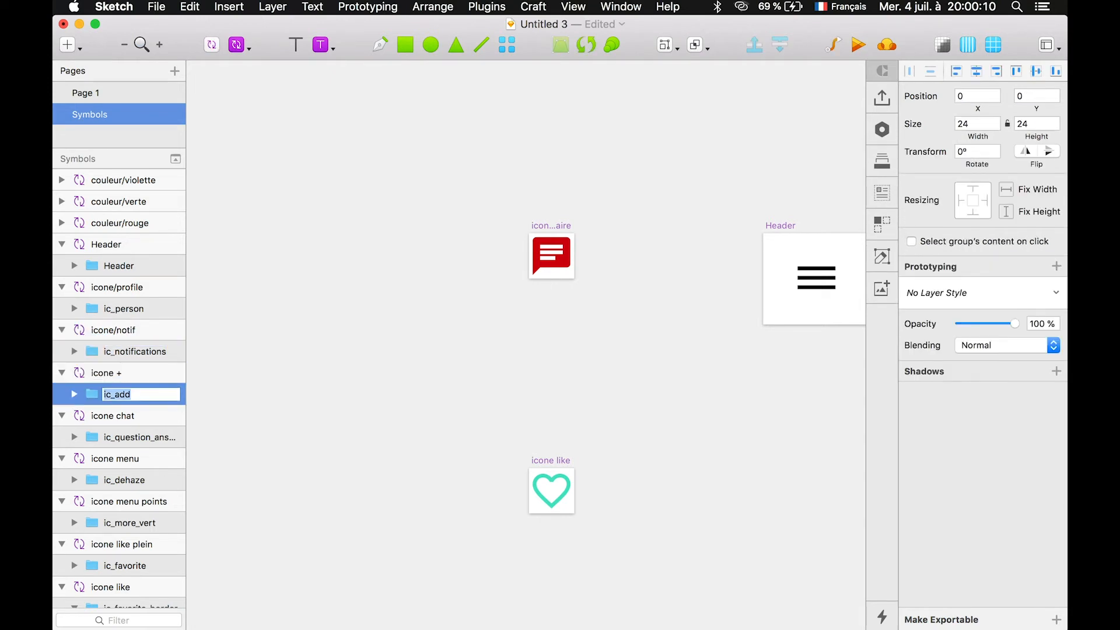
- Rename the icone + symbol as icone/+
key("shift+Tab")
key("Right")
key("Left")
key("BackSpace")
type("/")
key("Return")
left_click(340, 170)
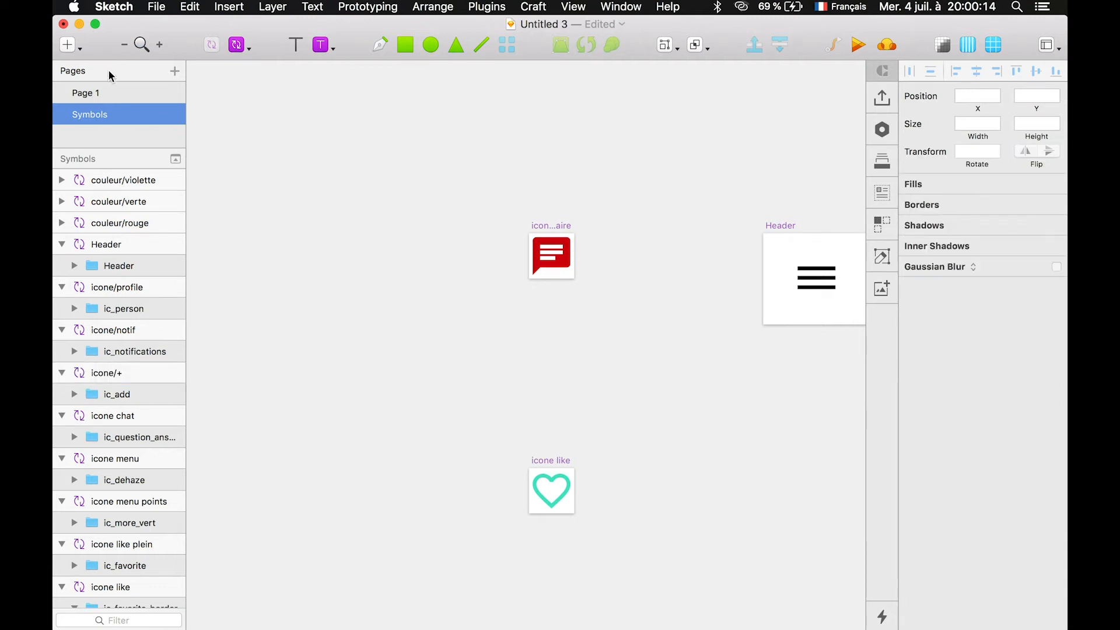
- On Page 1, examine the insertable icone symbol group and the nested Bars and Navigation groups of the iOS UI Design library
left_click(99, 92)
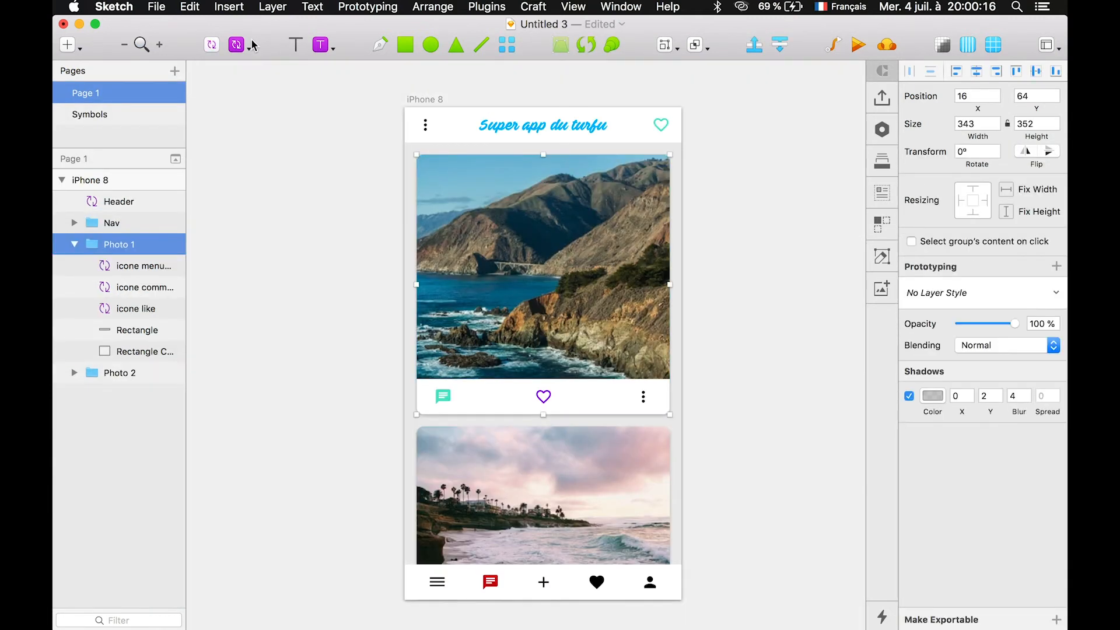
left_click(254, 45)
mouse_move(327, 69)
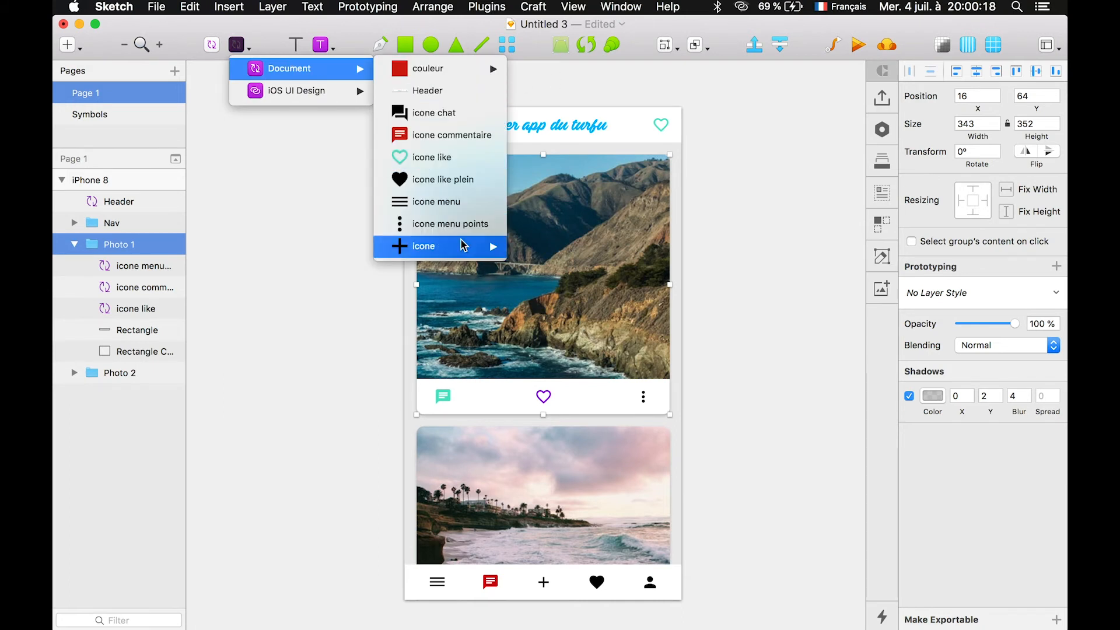
mouse_move(464, 245)
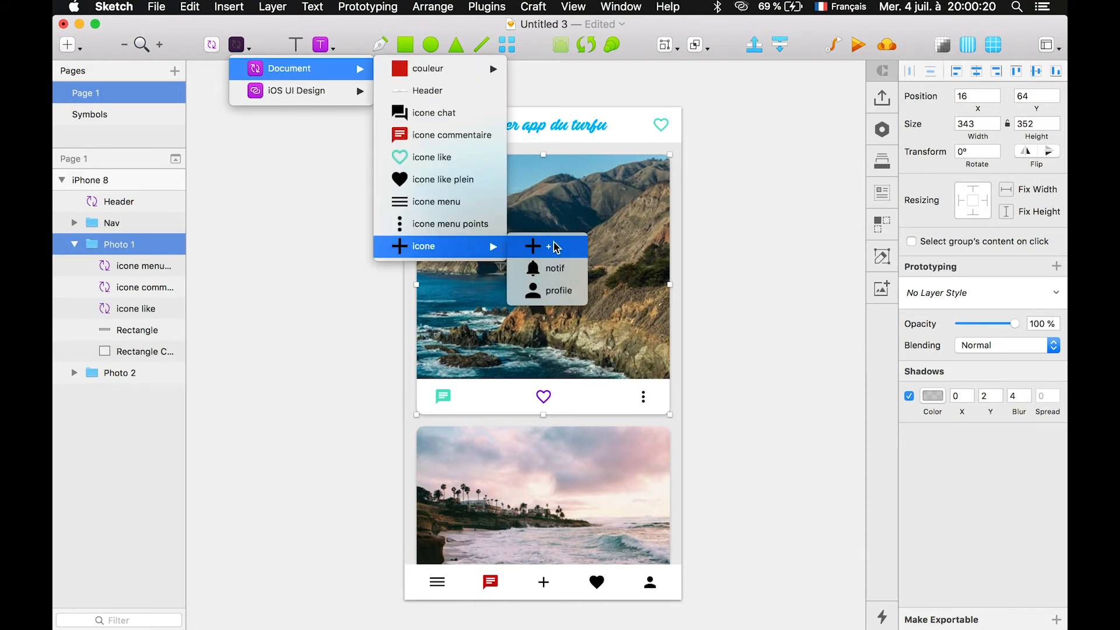
left_click(534, 255)
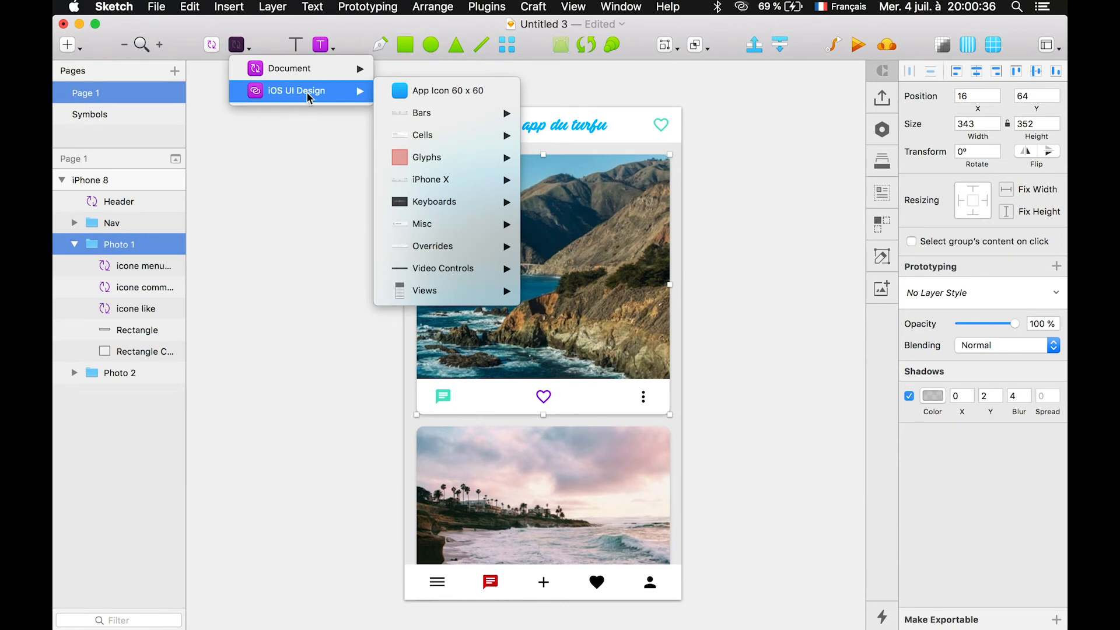
mouse_move(455, 117)
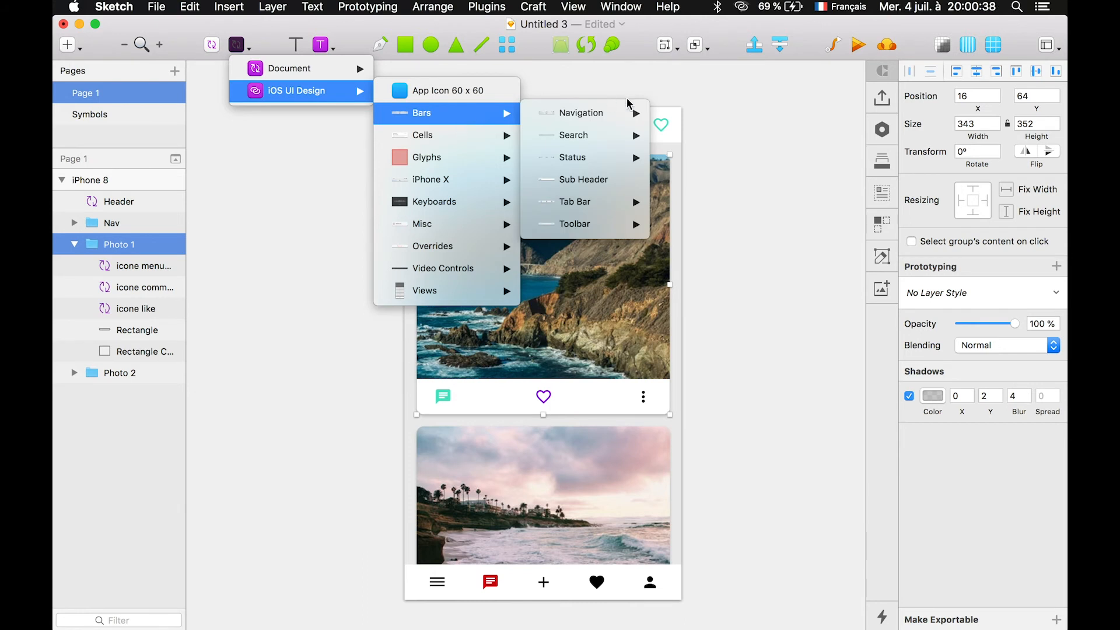
mouse_move(633, 112)
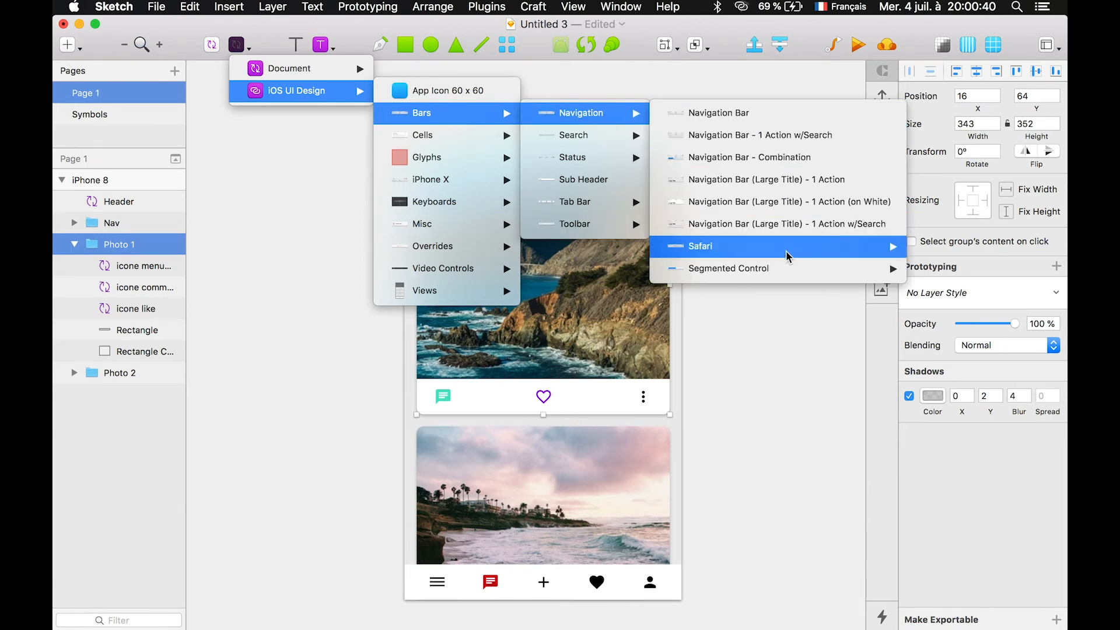
- Examine the Safari navigation symbols and the iPhone X symbol group of the iOS UI Design library
mouse_move(787, 257)
mouse_move(842, 244)
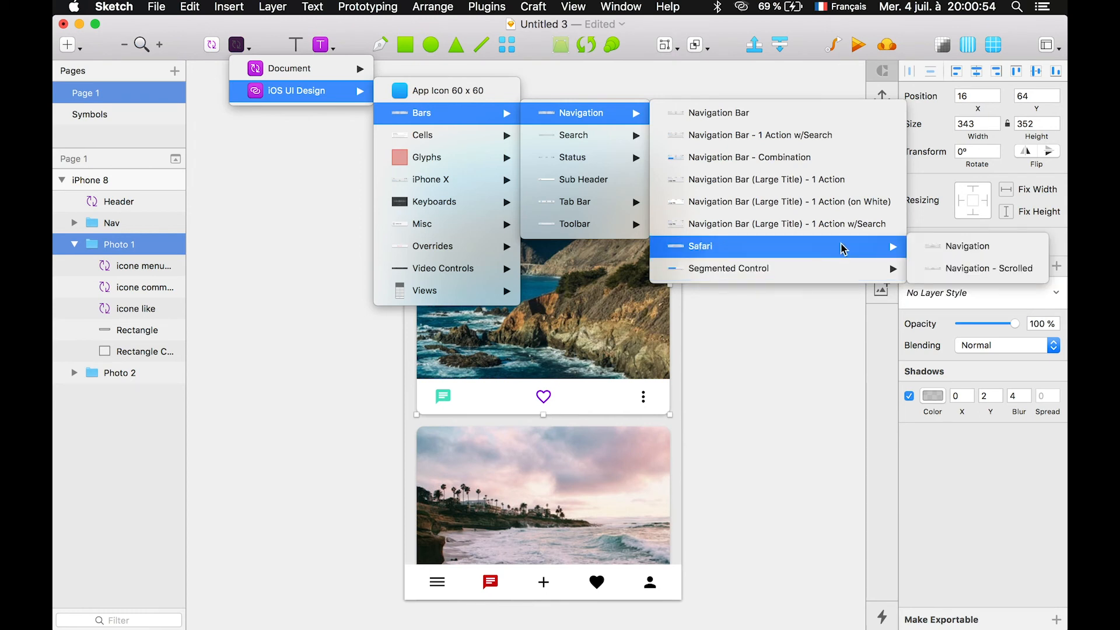
mouse_move(472, 171)
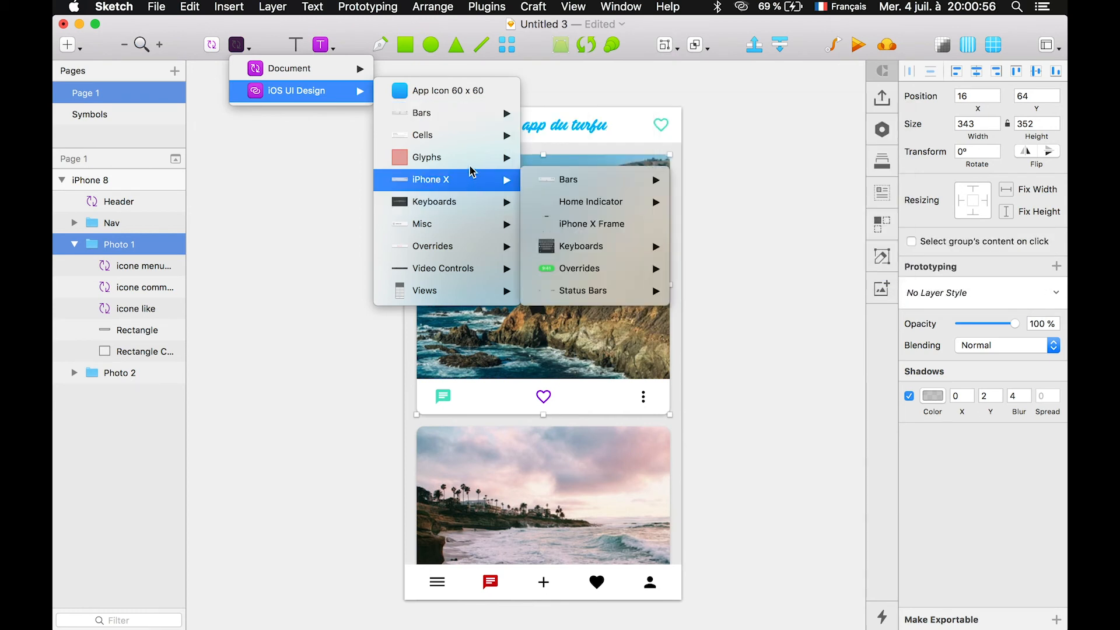
left_click(796, 404)
left_click(769, 312)
left_click(541, 259)
left_click(771, 246)
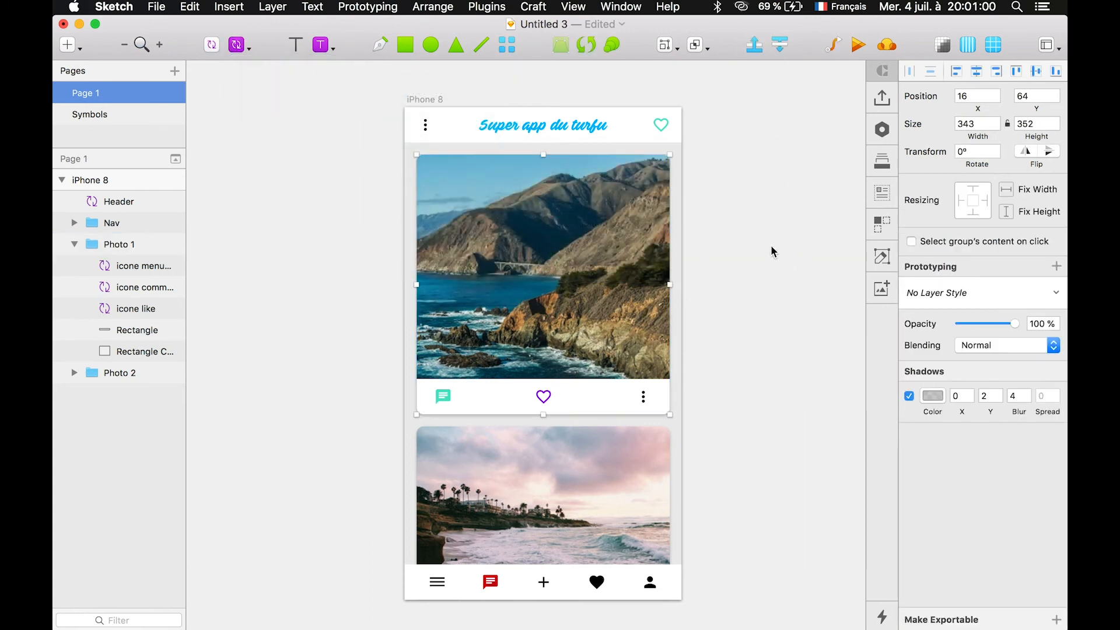
left_click(653, 245)
left_click(739, 232)
left_click(642, 225)
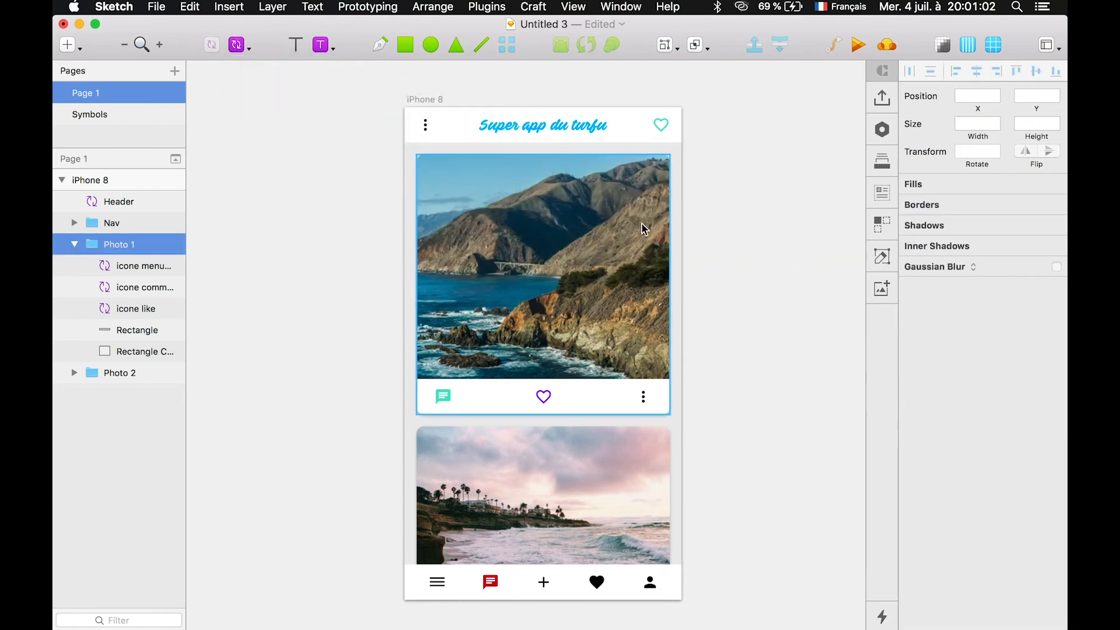
left_click(90, 119)
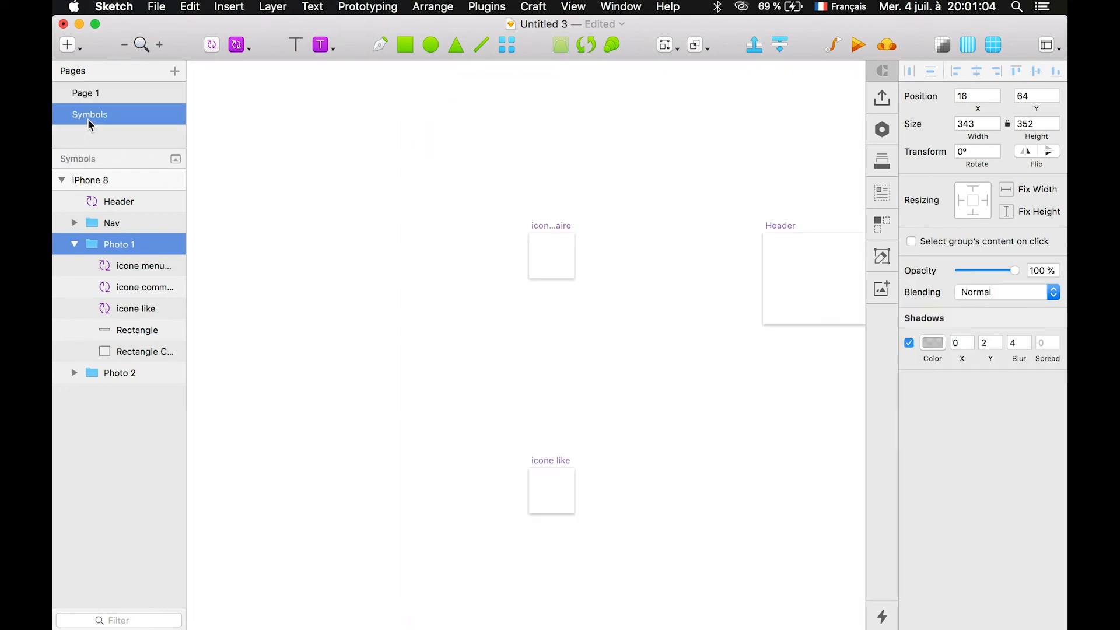
scroll(645, 299, "down", 5)
left_click(130, 91)
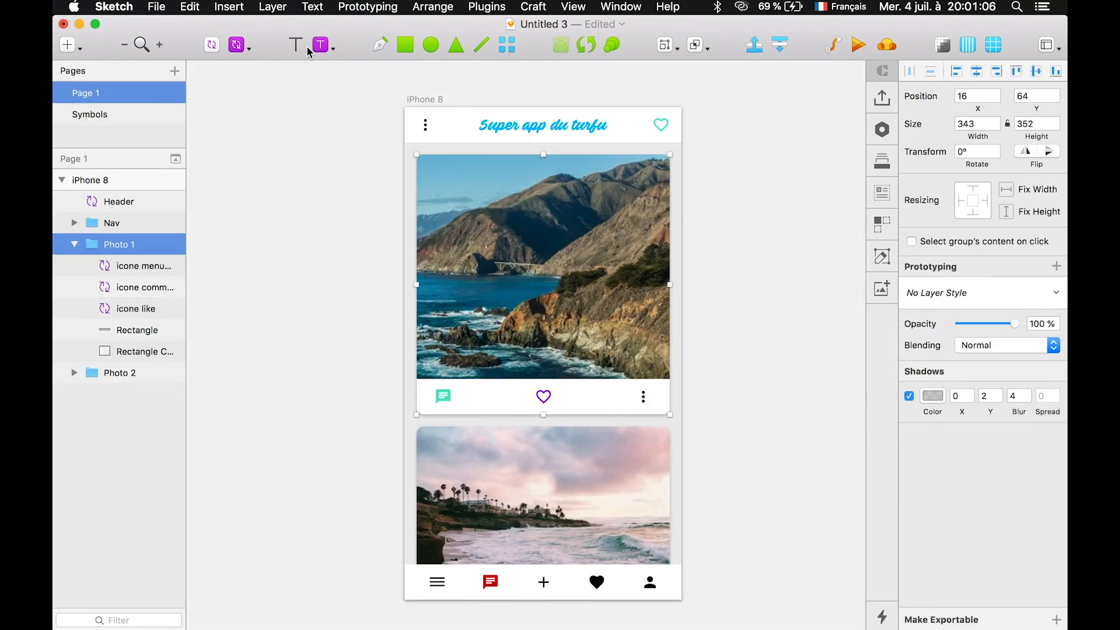
left_click(310, 51)
left_click(706, 228)
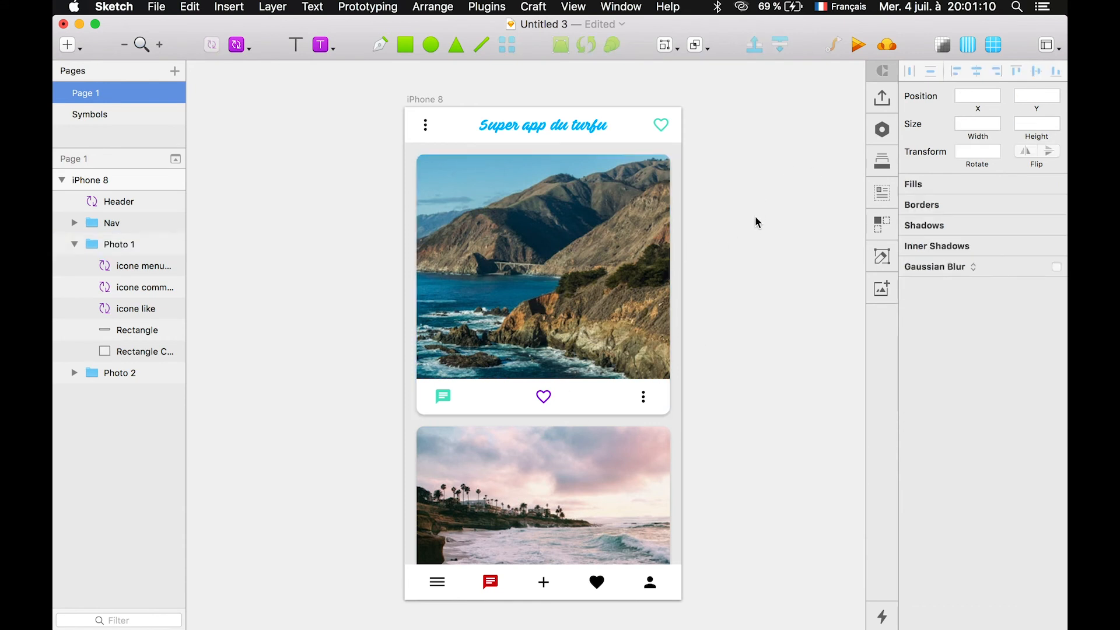